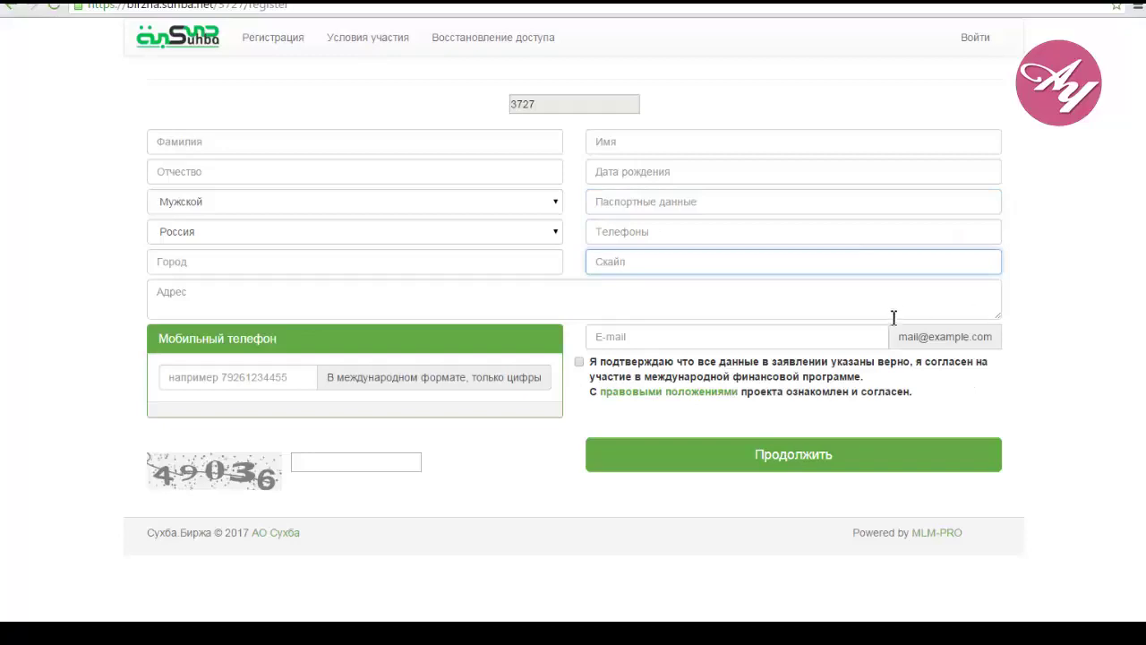
Step: Confirm the accuracy of the data and agreement with the legal terms on the registration form, and continue the registration
click(629, 336)
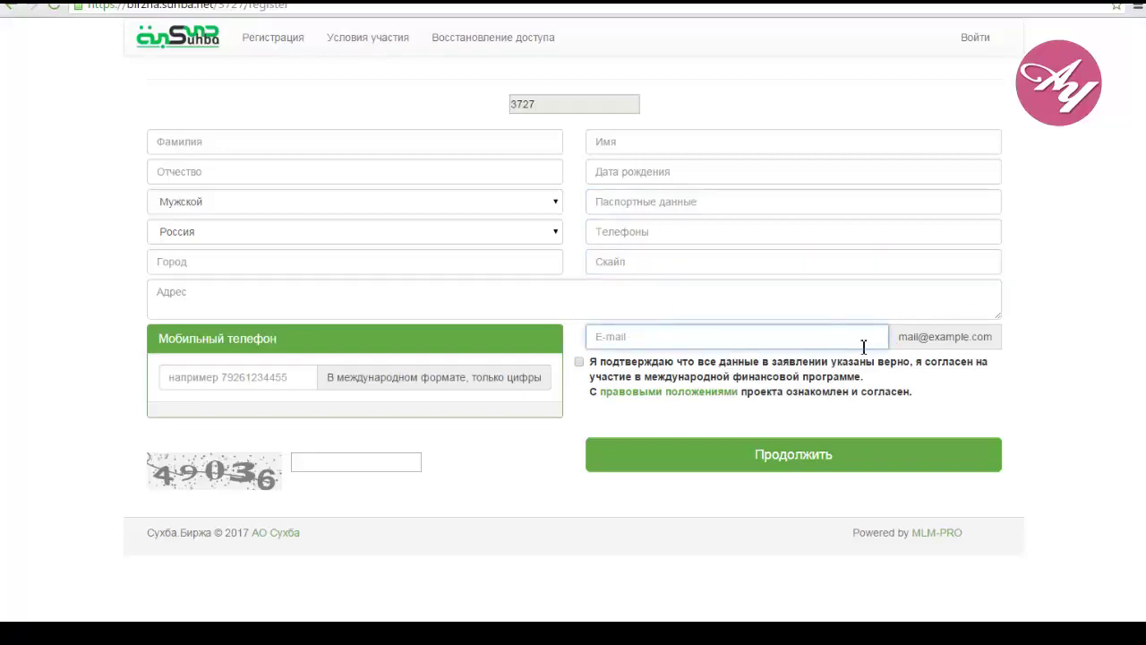
click(199, 381)
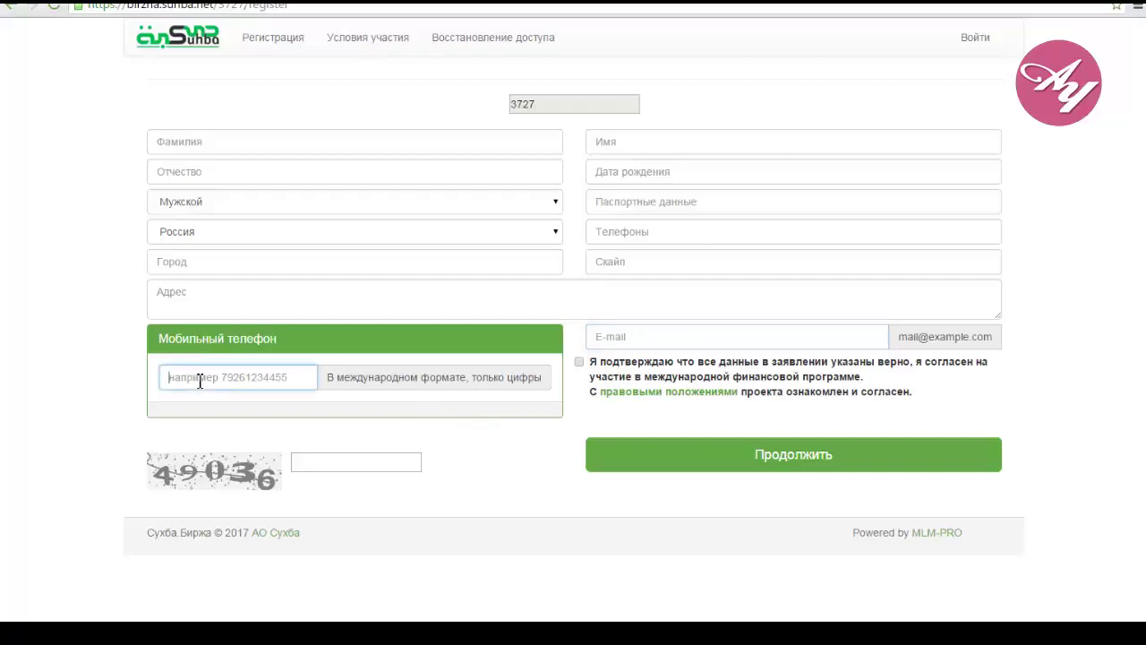
click(579, 362)
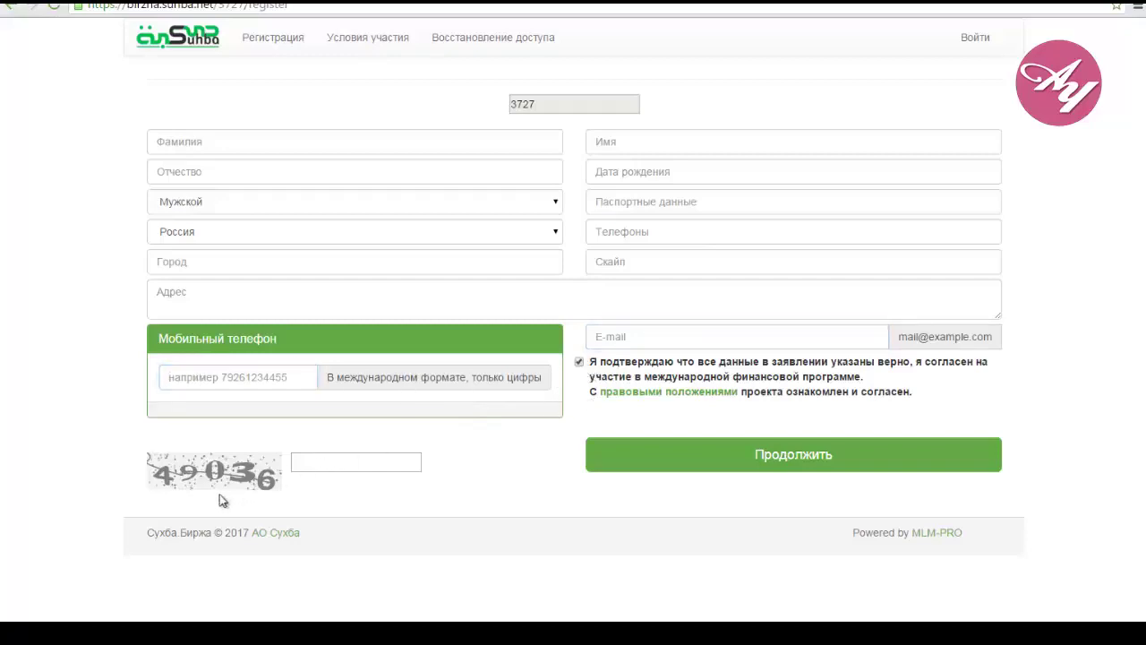
click(857, 456)
click(693, 336)
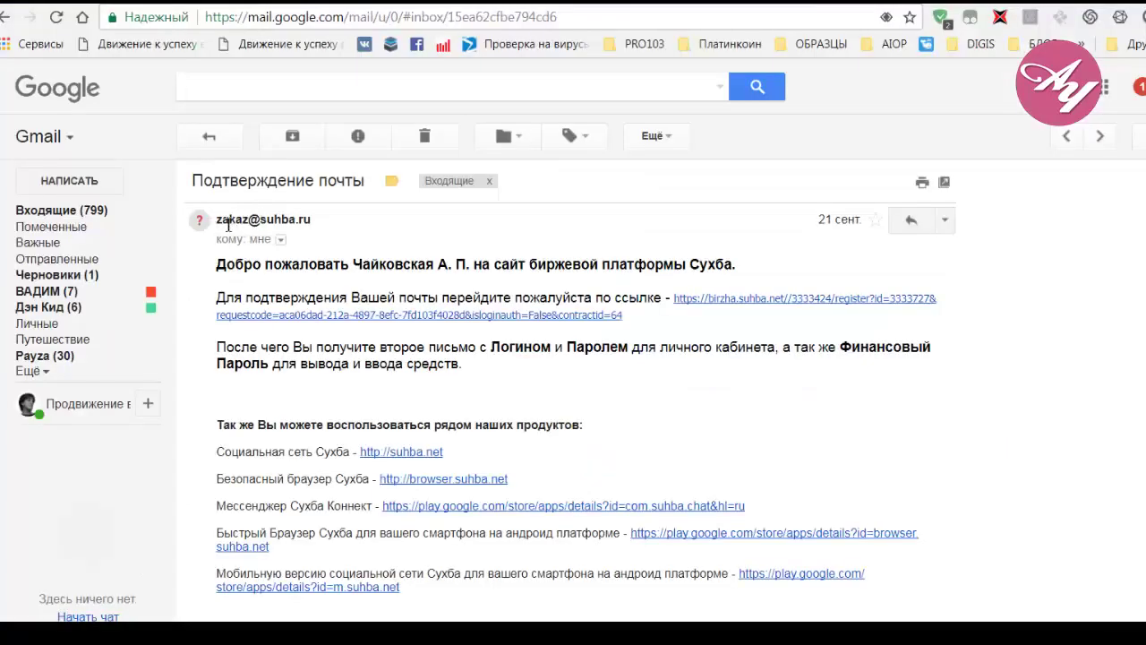
Step: In Gmail, read the message "Подтверждение почты" with its confirmation link and check the Спам folder before returning to Входящие
drag(219, 219, 317, 222)
scroll(1050, 443, down, 2)
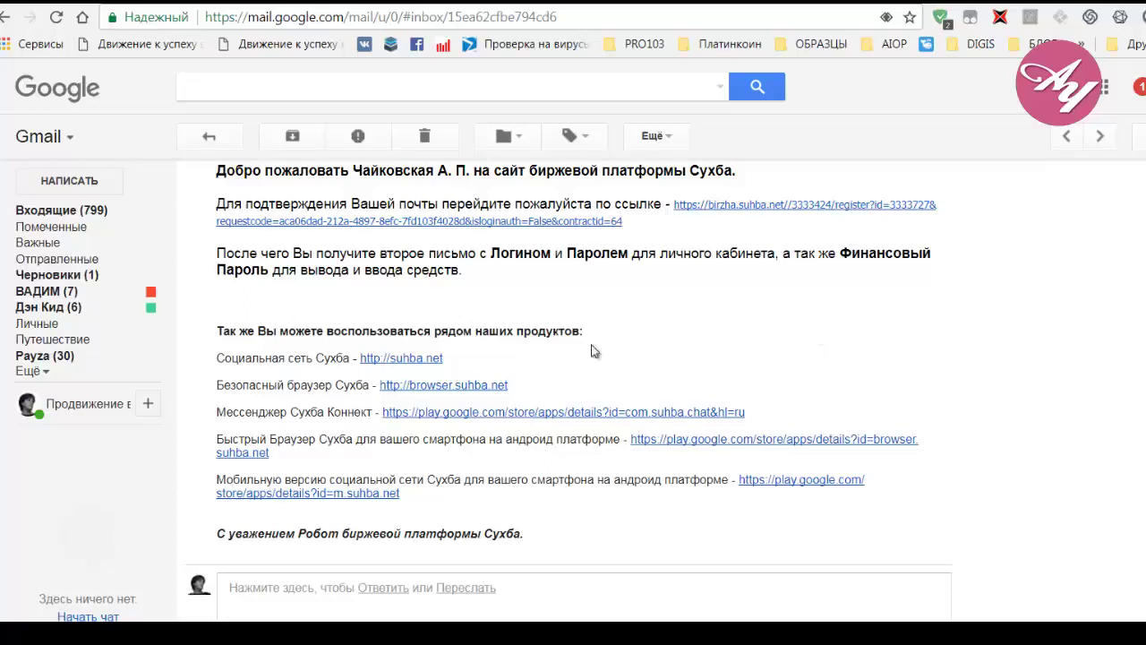
click(42, 371)
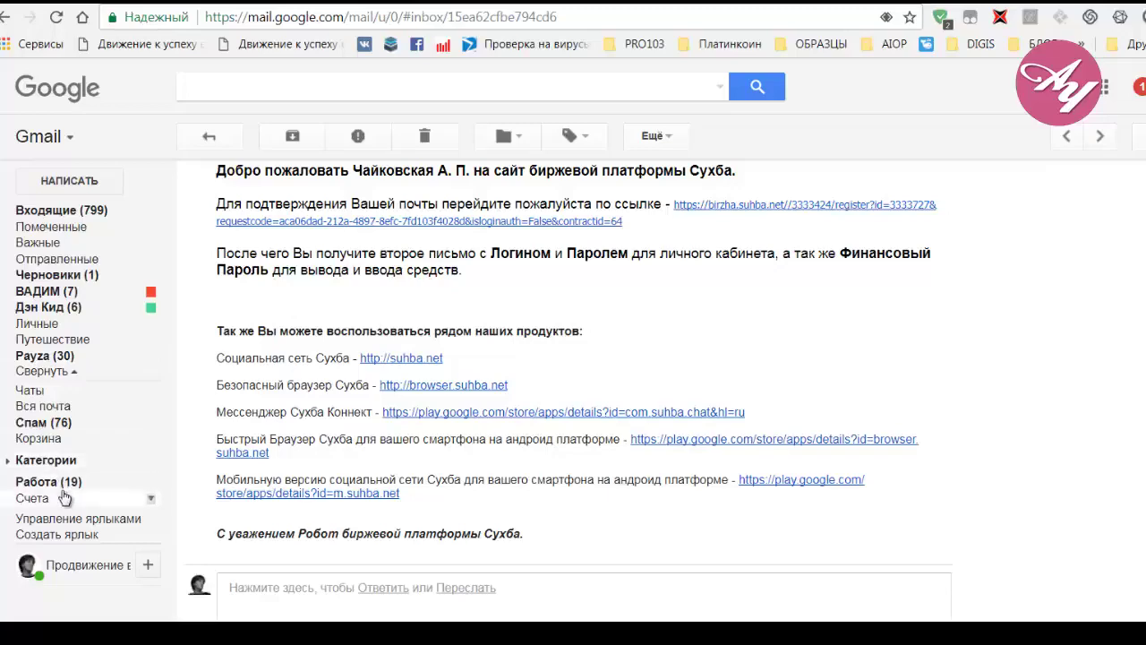
click(51, 430)
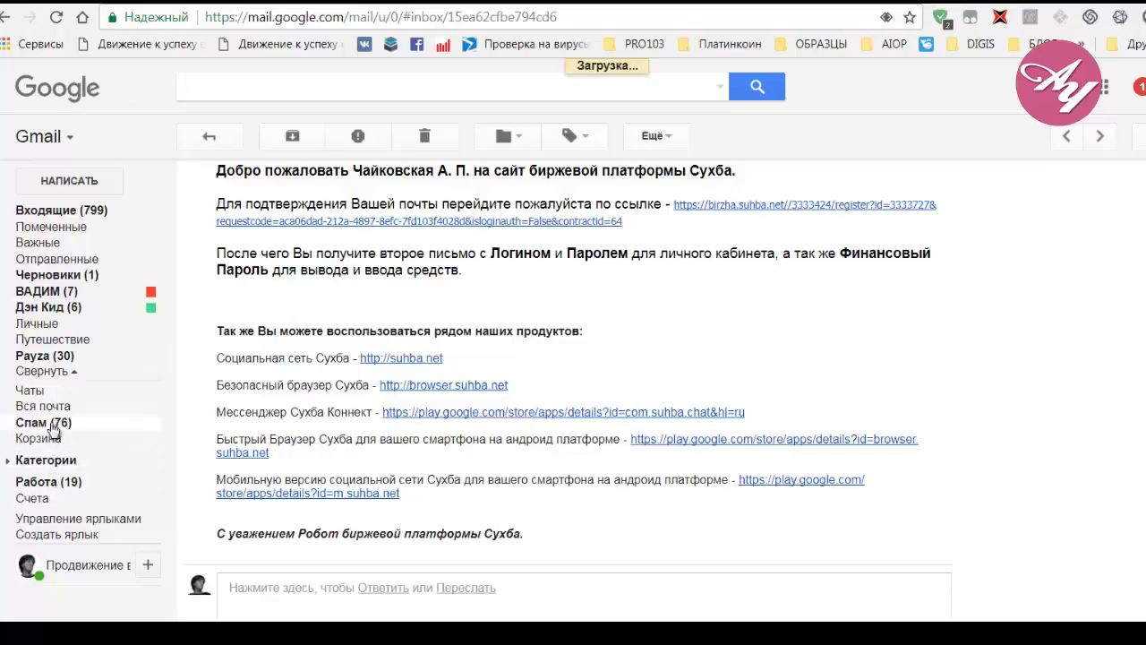
click(54, 212)
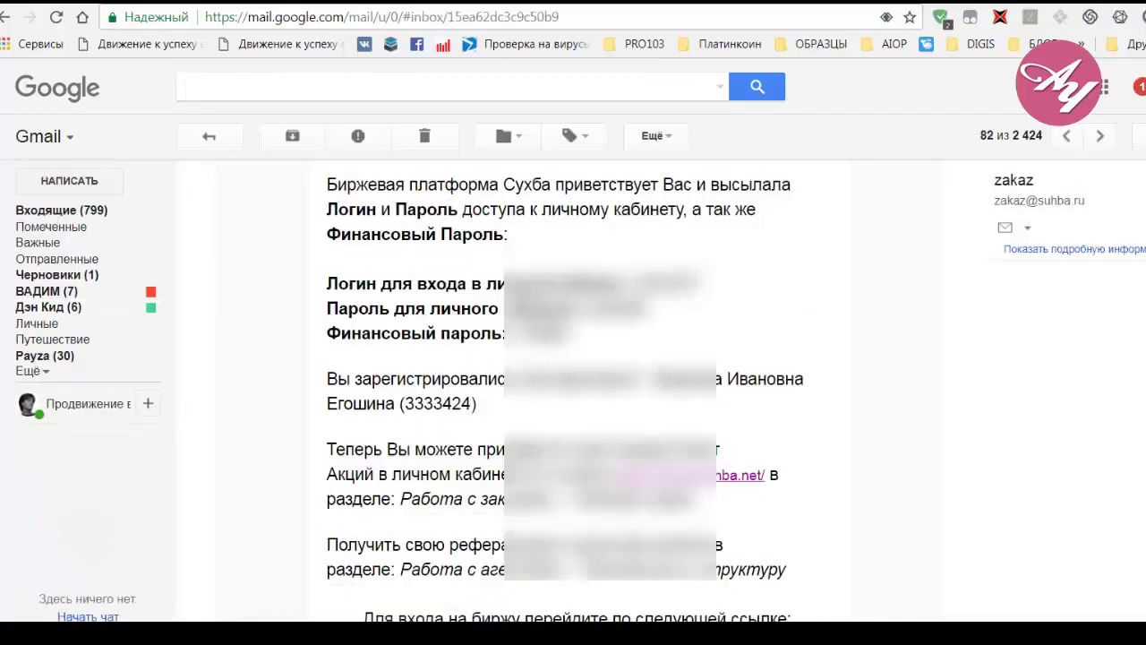
Step: Examine the login, the personal account password and the financial password in the exchange platform's second message
drag(631, 284, 699, 283)
drag(596, 307, 643, 307)
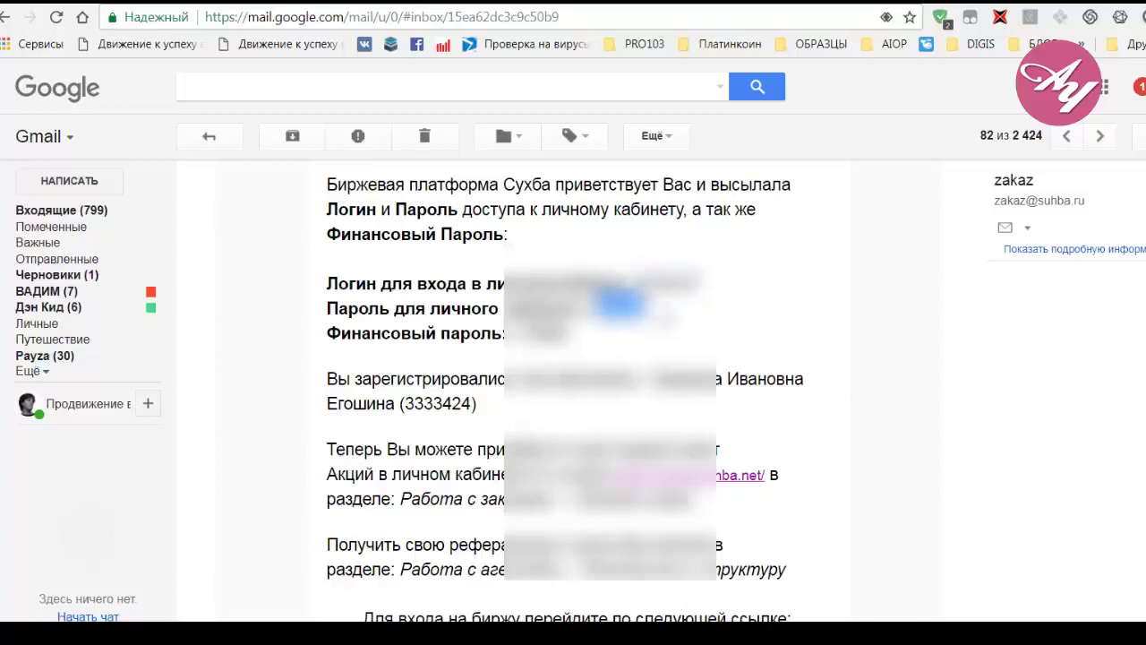
double_click(540, 332)
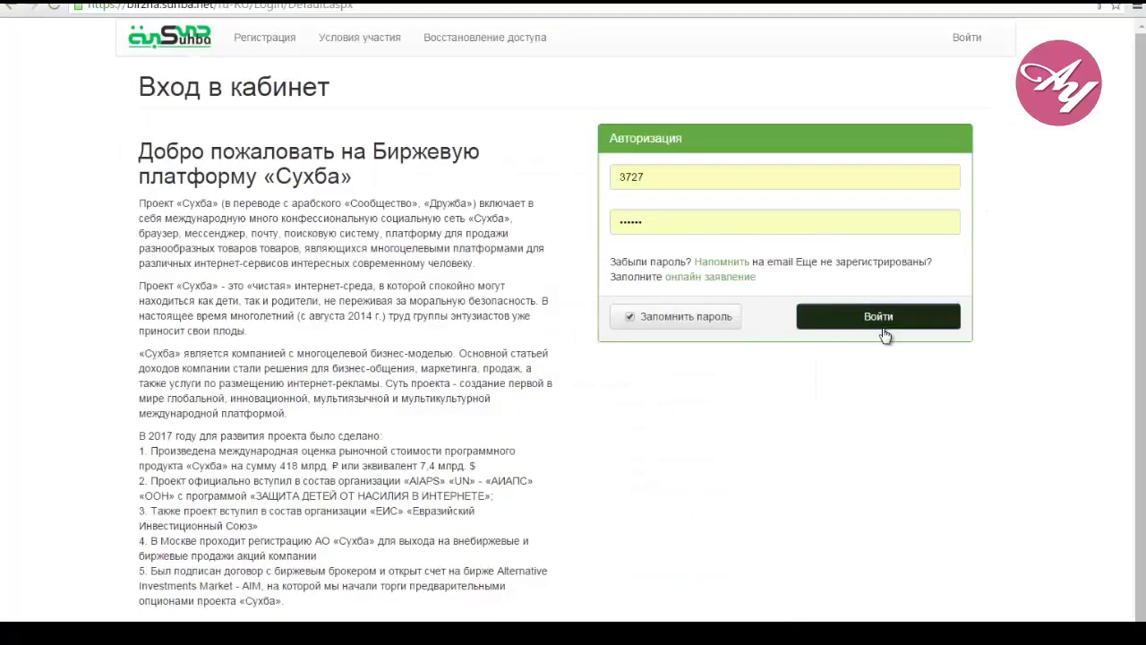
Step: Sign in to the Сухба exchange account with the saved credentials and open the Мои личные данные page
click(882, 330)
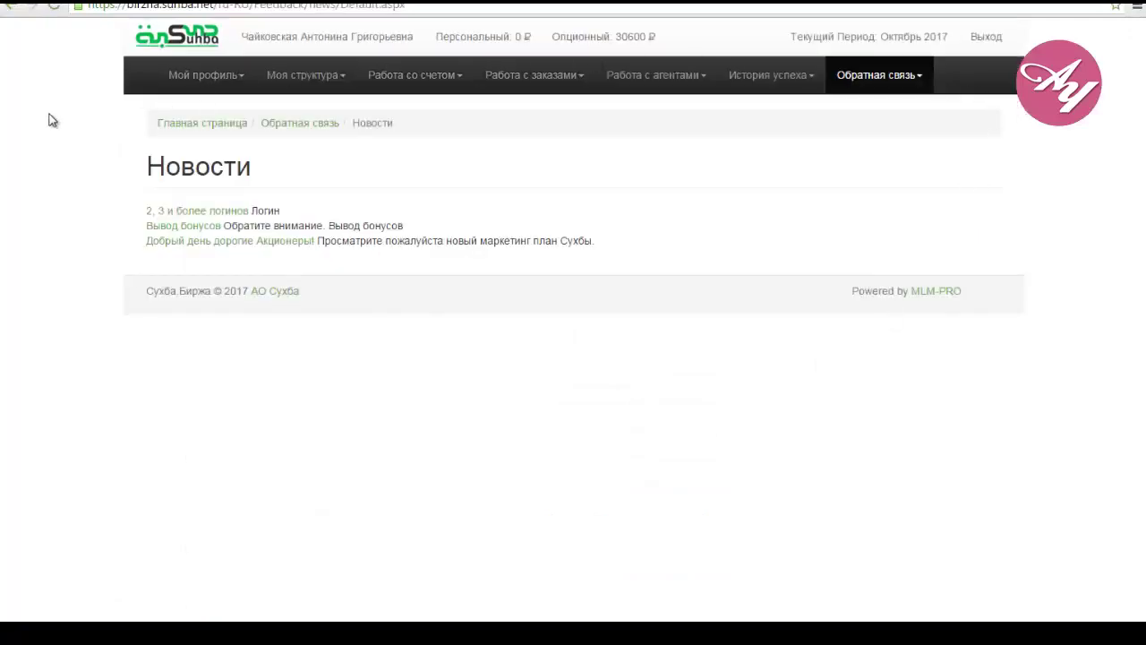
click(243, 79)
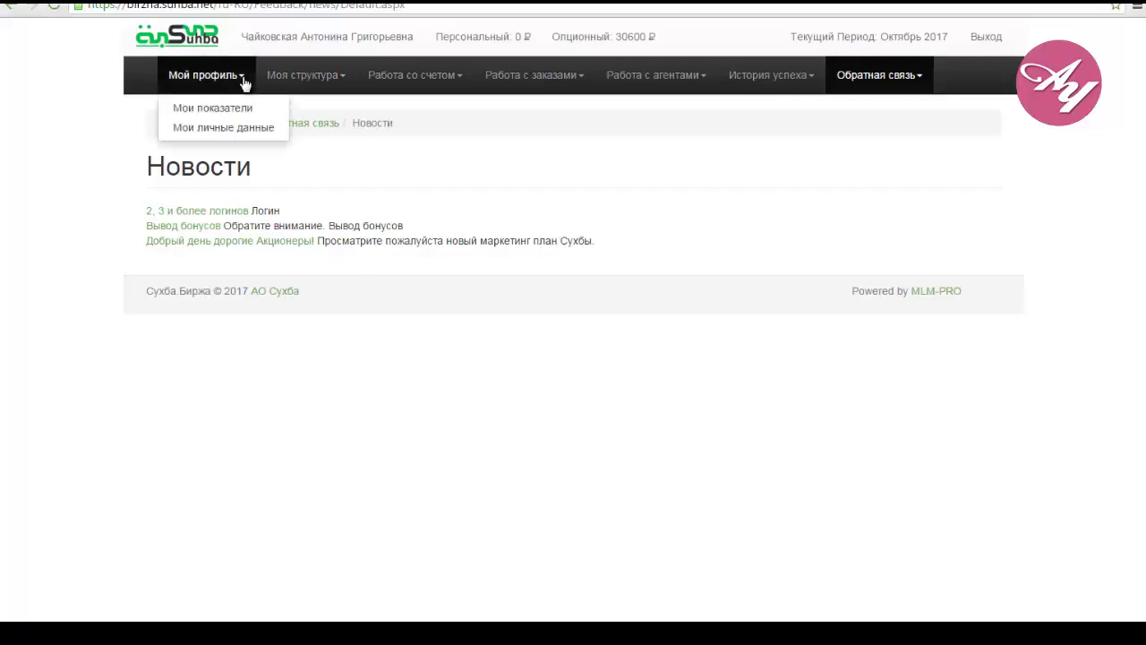
click(236, 132)
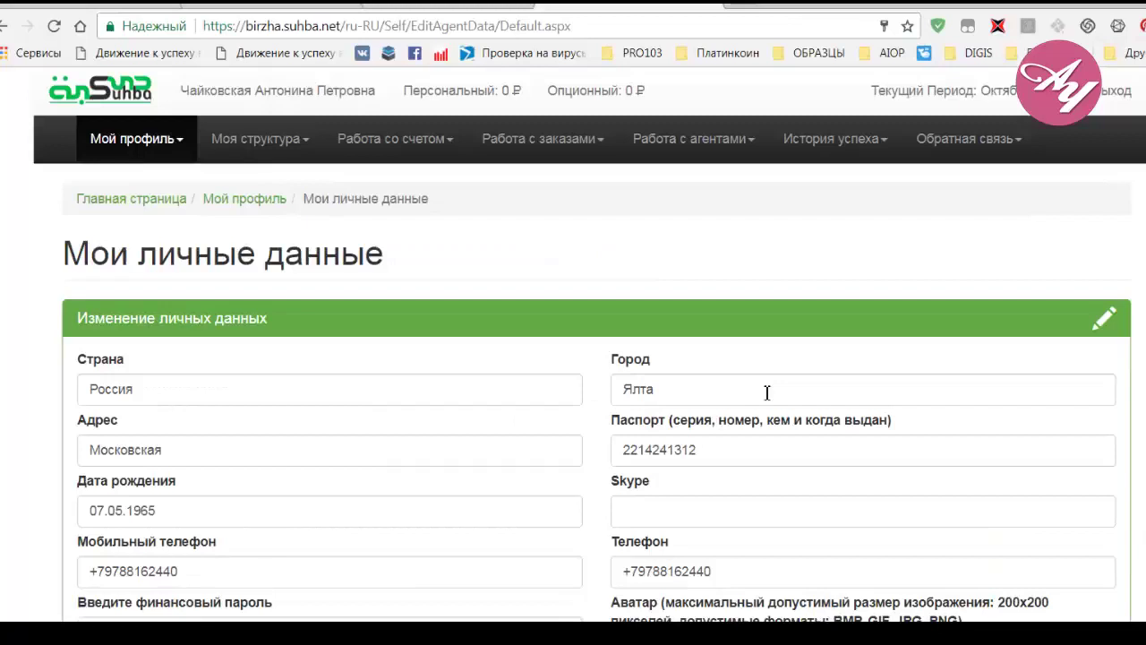
Step: Review the personal data form down to the avatar upload and e-mail change sections, and save the personal data
scroll(767, 392, down, 2)
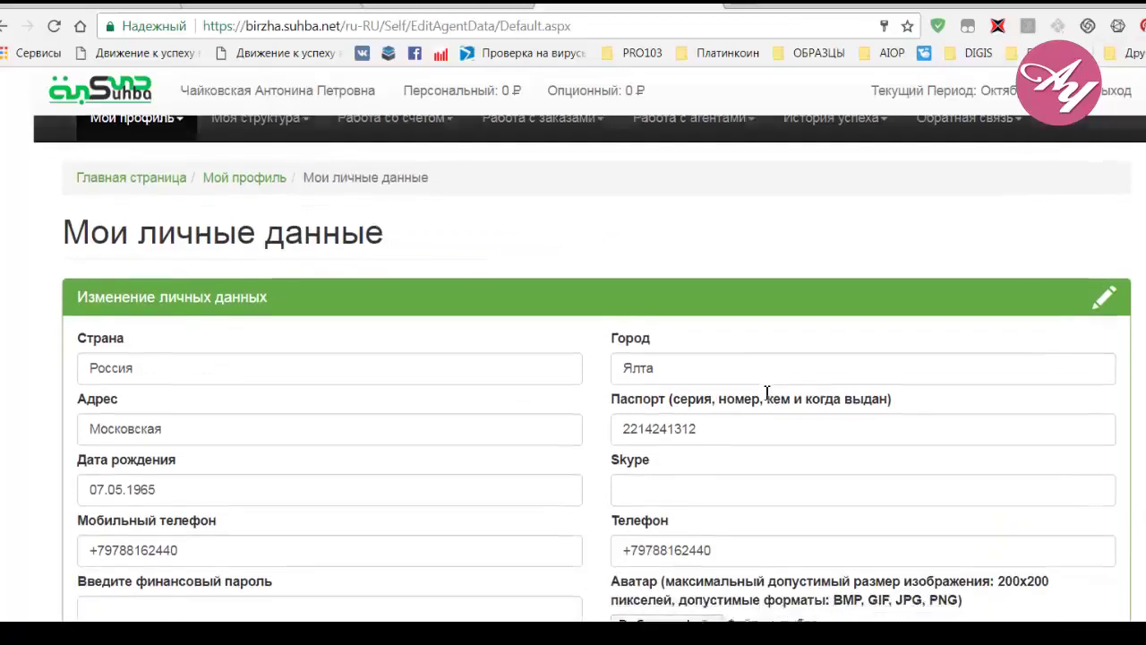
scroll(767, 393, down, 2)
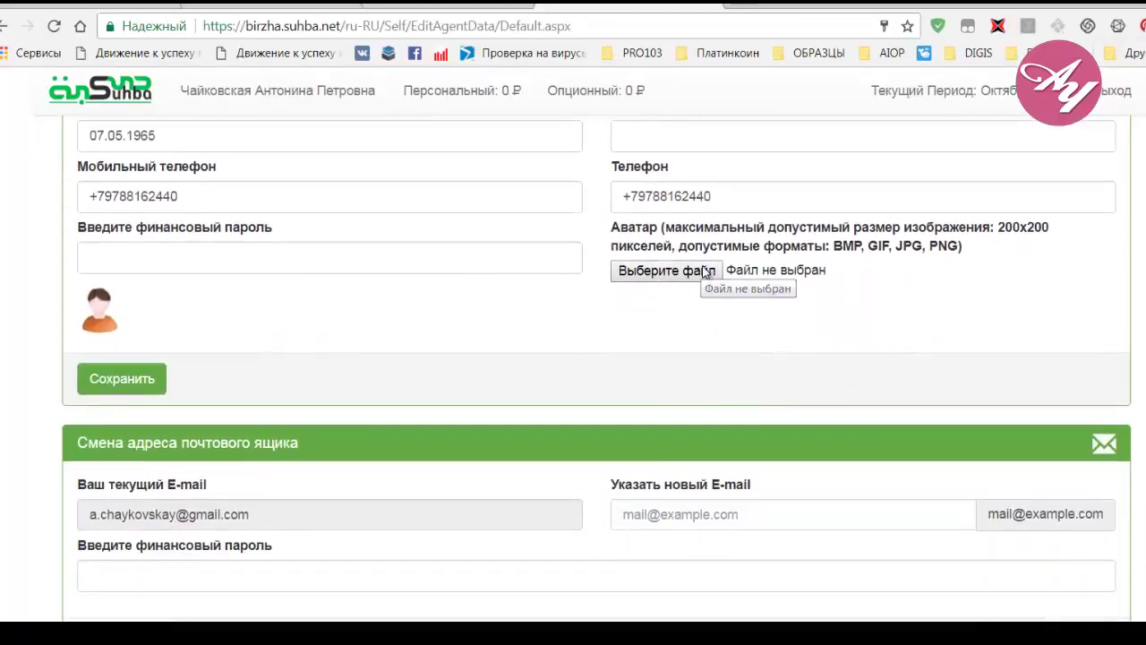
scroll(705, 273, down, 1)
scroll(704, 274, up, 1)
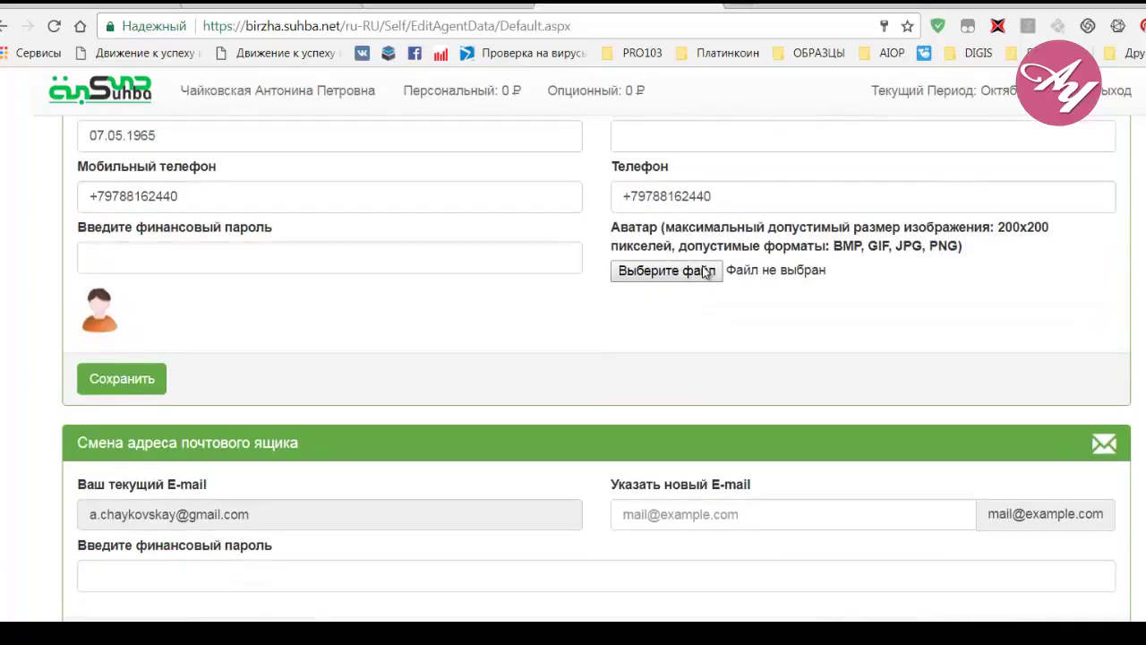
click(145, 380)
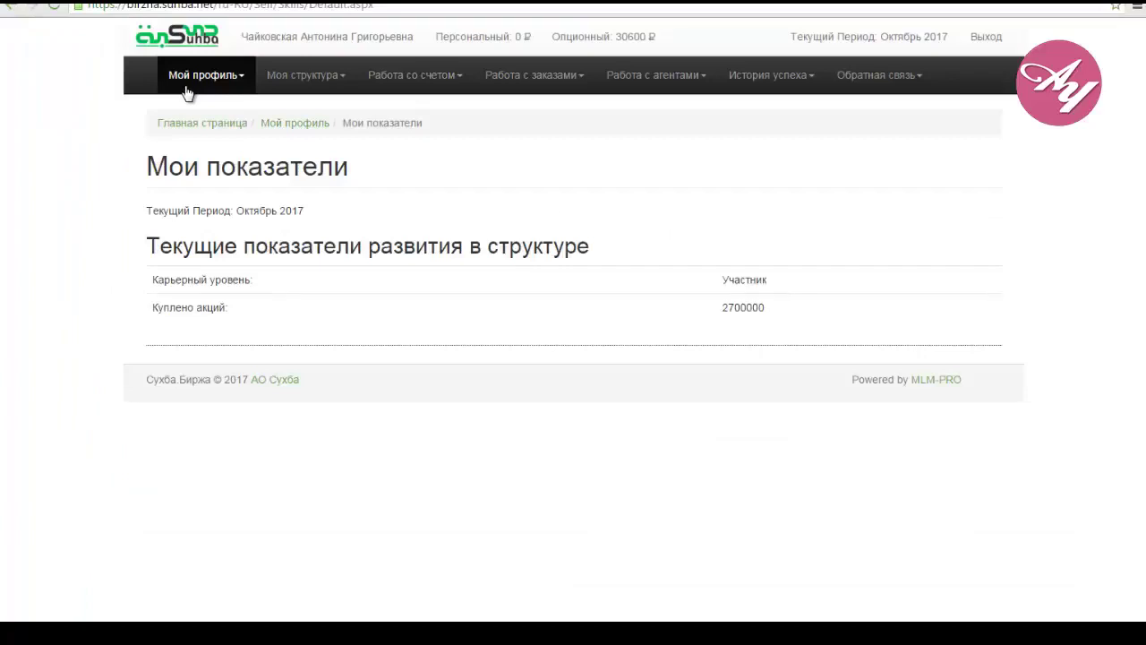
Step: Examine the number of purchased shares on the Мои показатели page
click(243, 81)
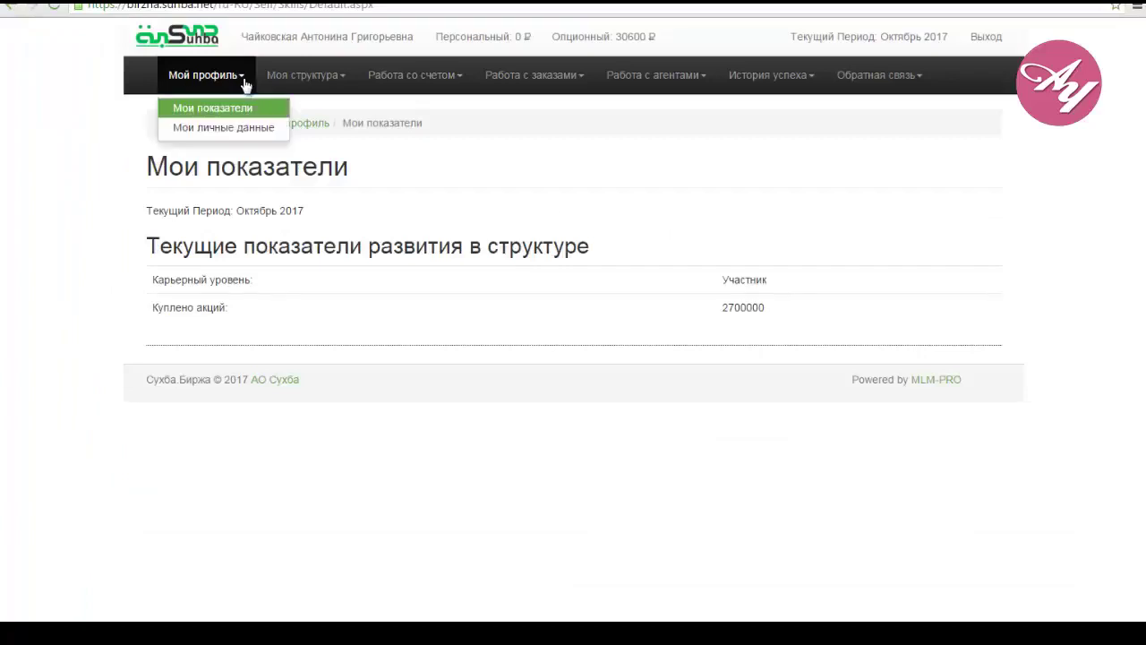
click(442, 171)
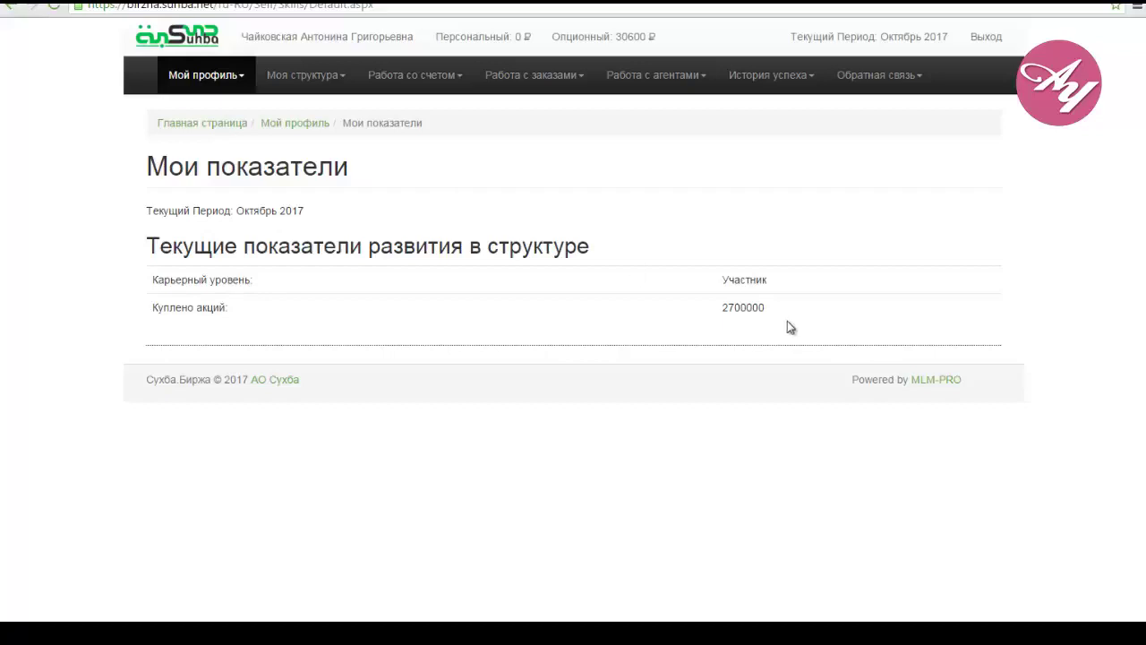
drag(778, 310, 709, 310)
click(745, 312)
Step: View the sponsor's details on the Мой спонсор page and open the Моя генеалогия page
click(344, 77)
click(327, 110)
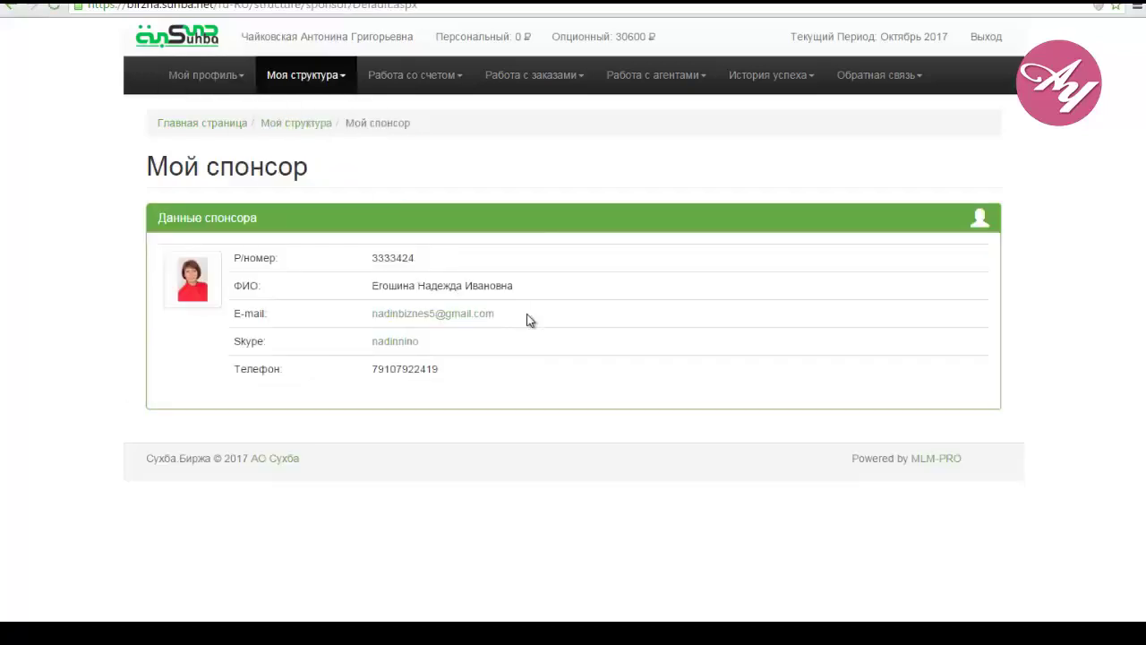
click(344, 81)
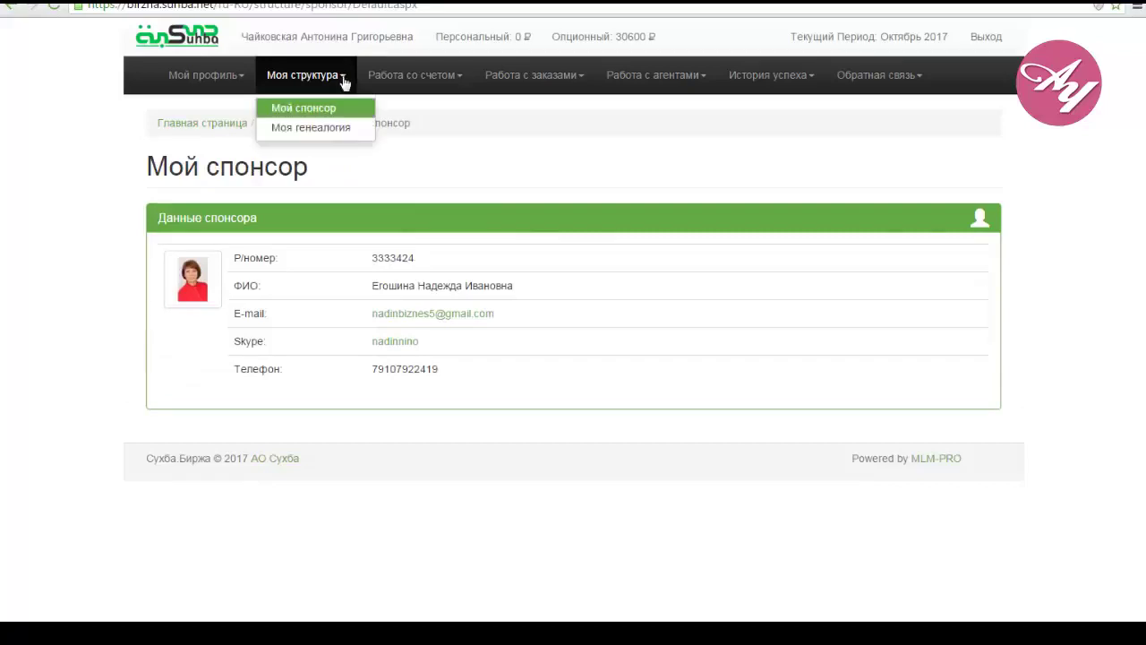
click(337, 129)
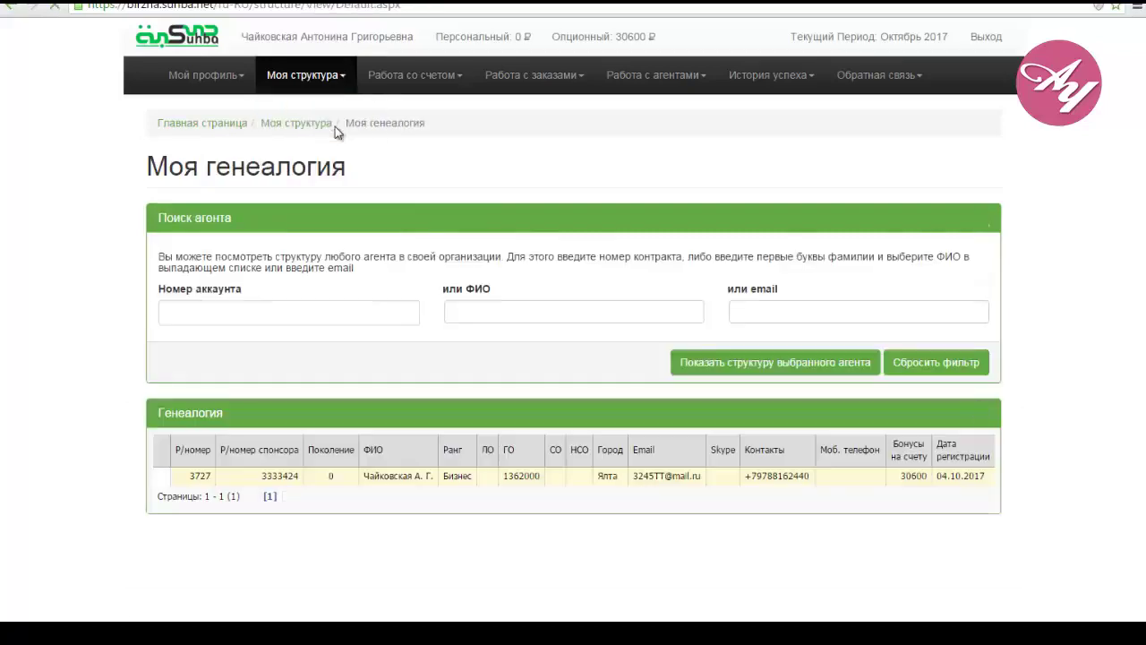
click(345, 80)
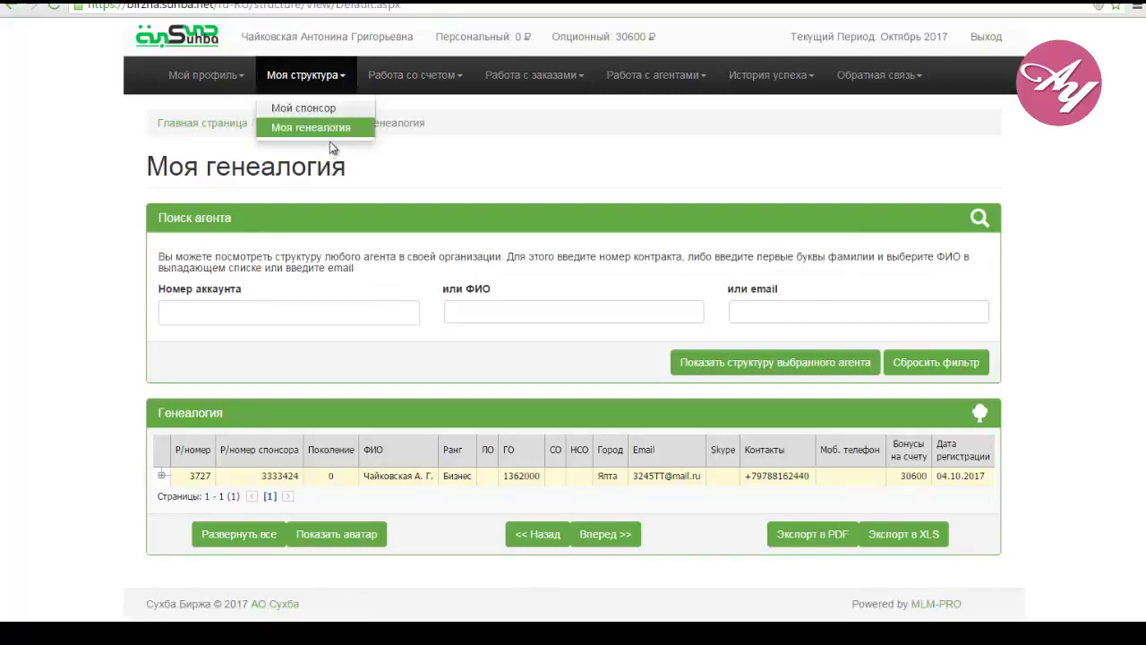
click(355, 134)
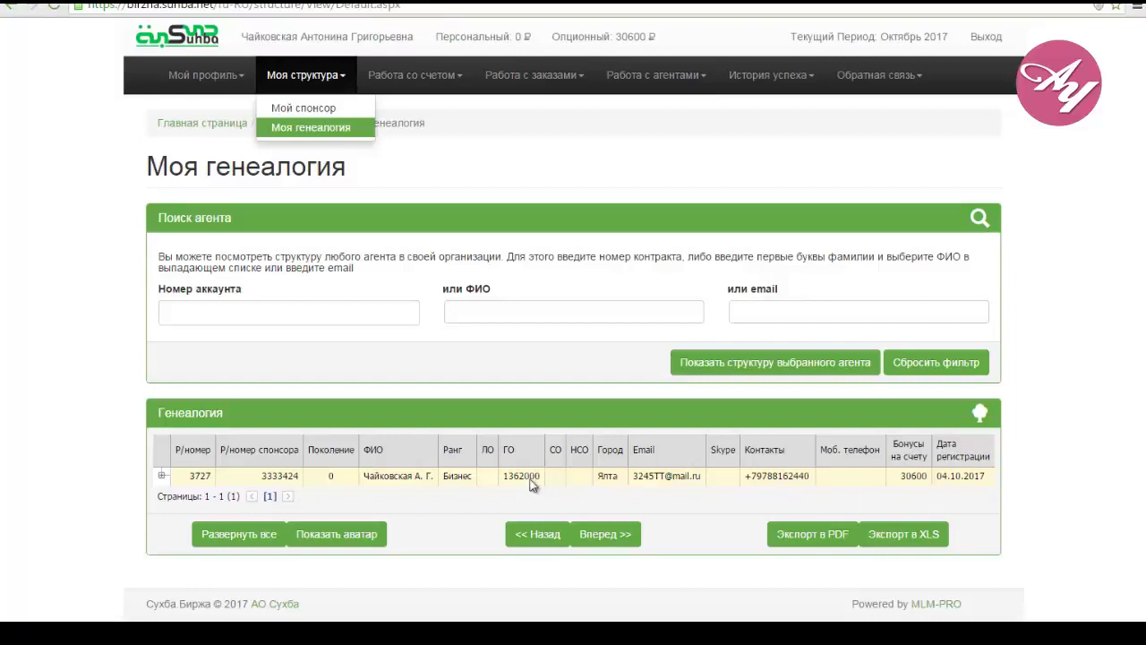
Step: Expand all branches of the genealogy table and look through the agents on its first page
click(231, 536)
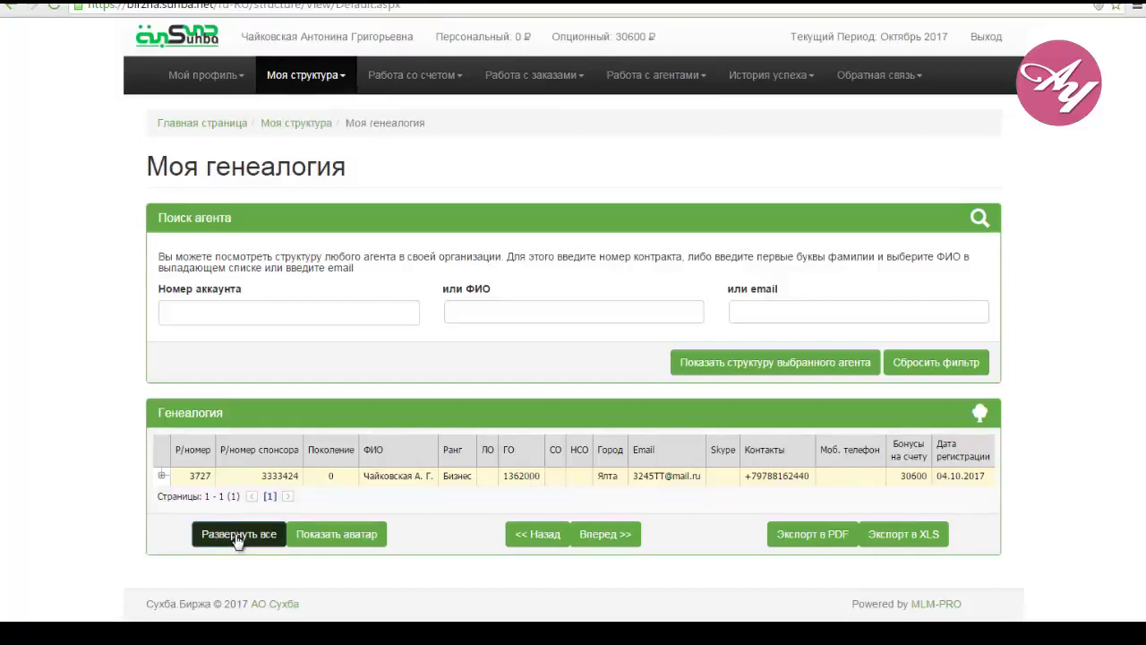
scroll(573, 359, down, 3)
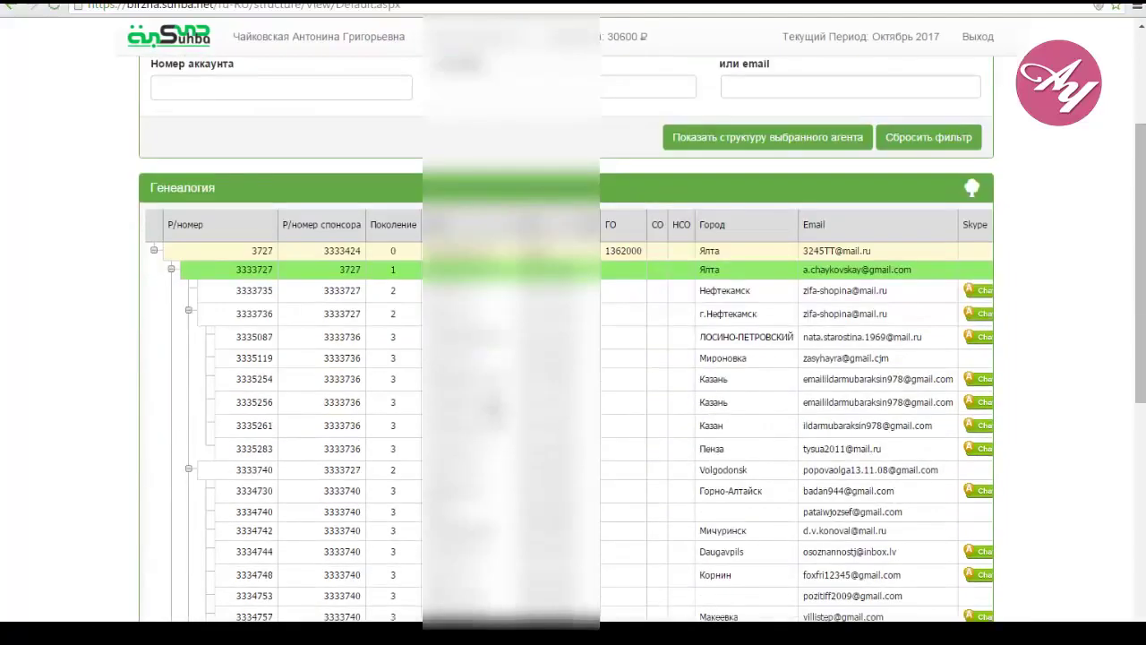
scroll(574, 358, down, 3)
scroll(256, 310, up, 3)
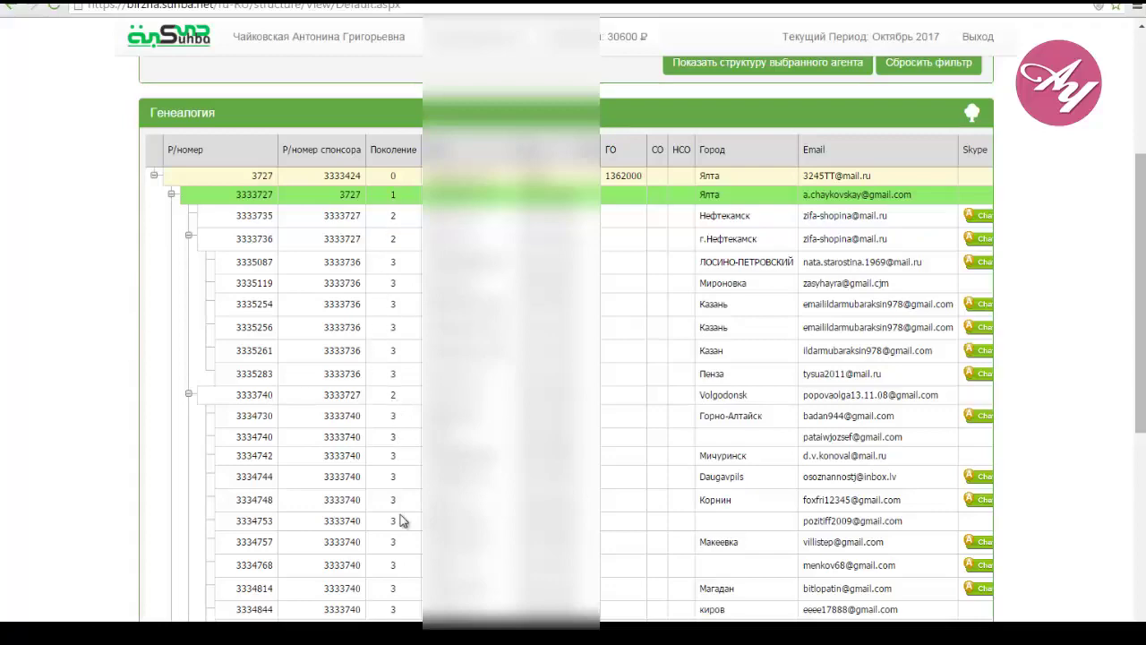
scroll(400, 521, down, 10)
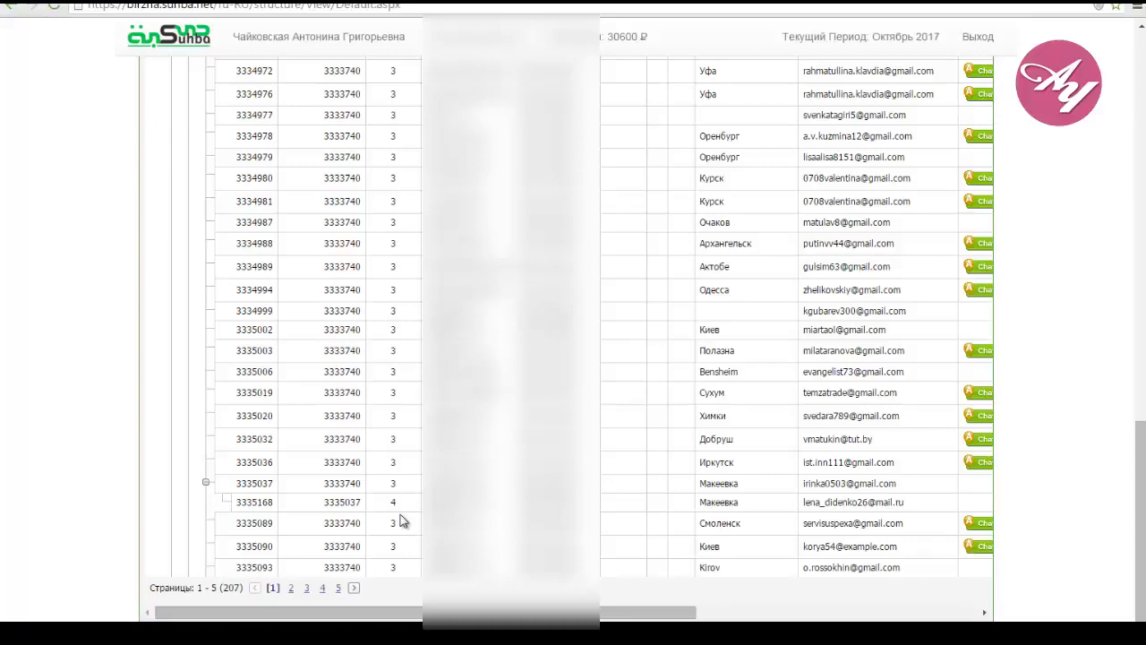
Step: Browse pages 5 and 2 of the genealogy table, examining the agents' contact, bonus and registration date columns
click(339, 588)
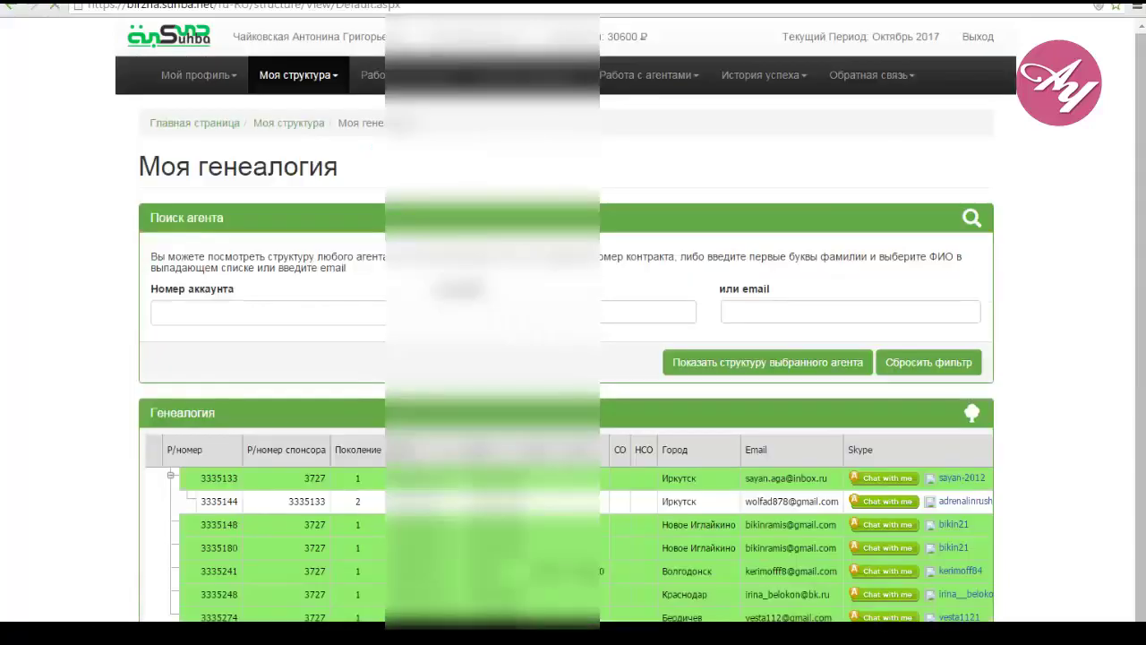
scroll(601, 516, down, 7)
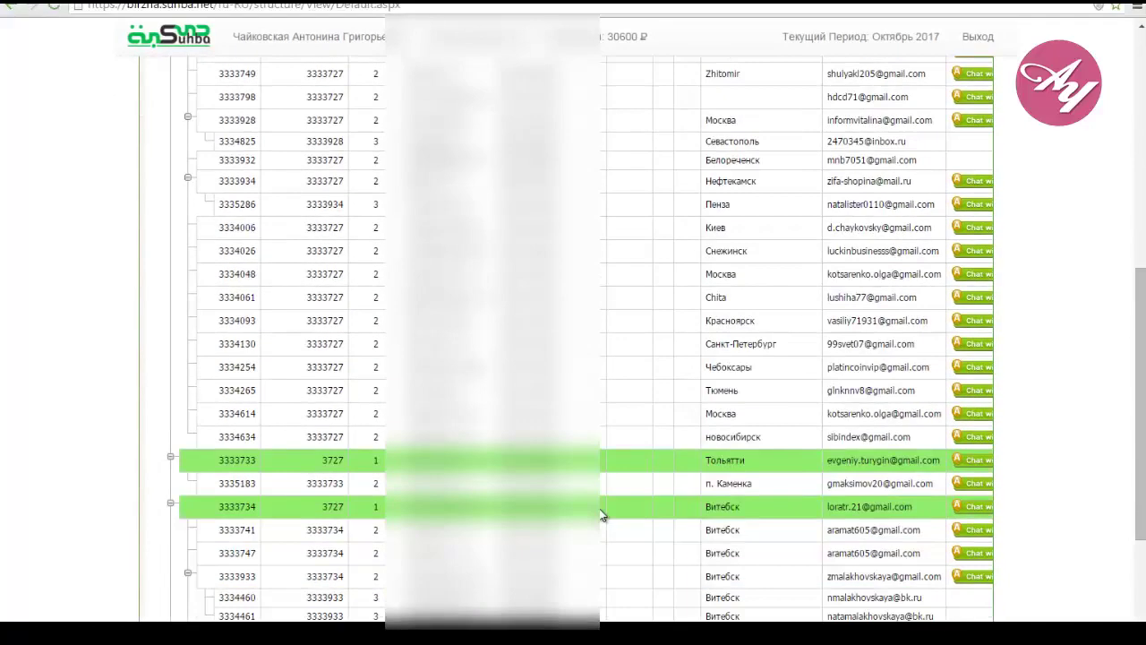
scroll(602, 515, down, 4)
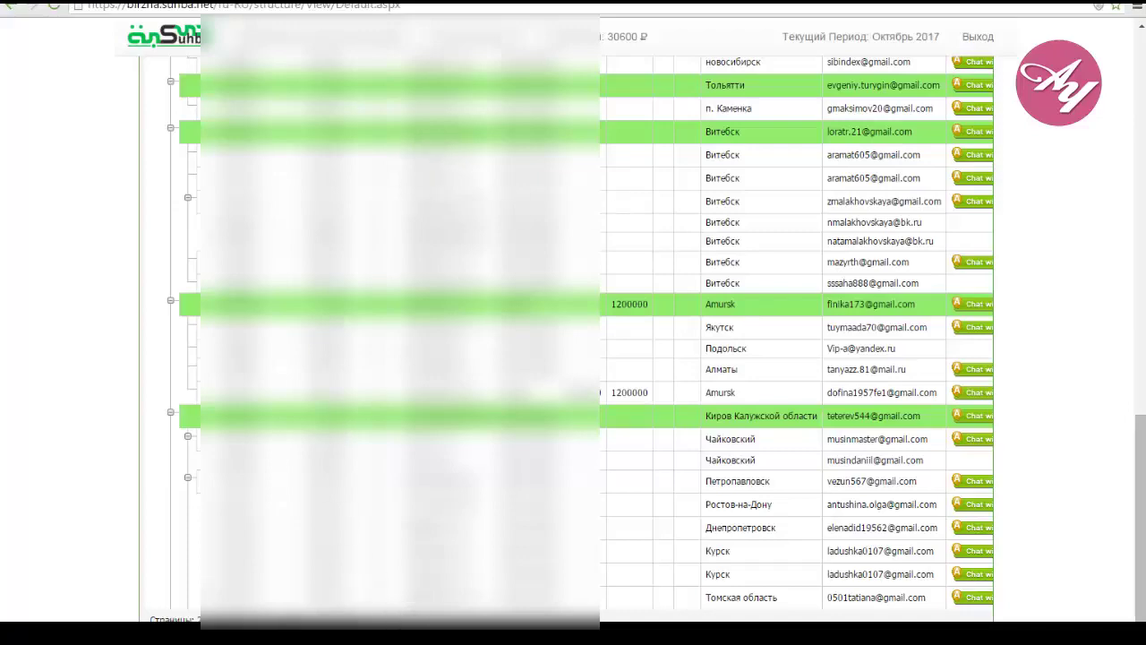
scroll(567, 337, right, 5)
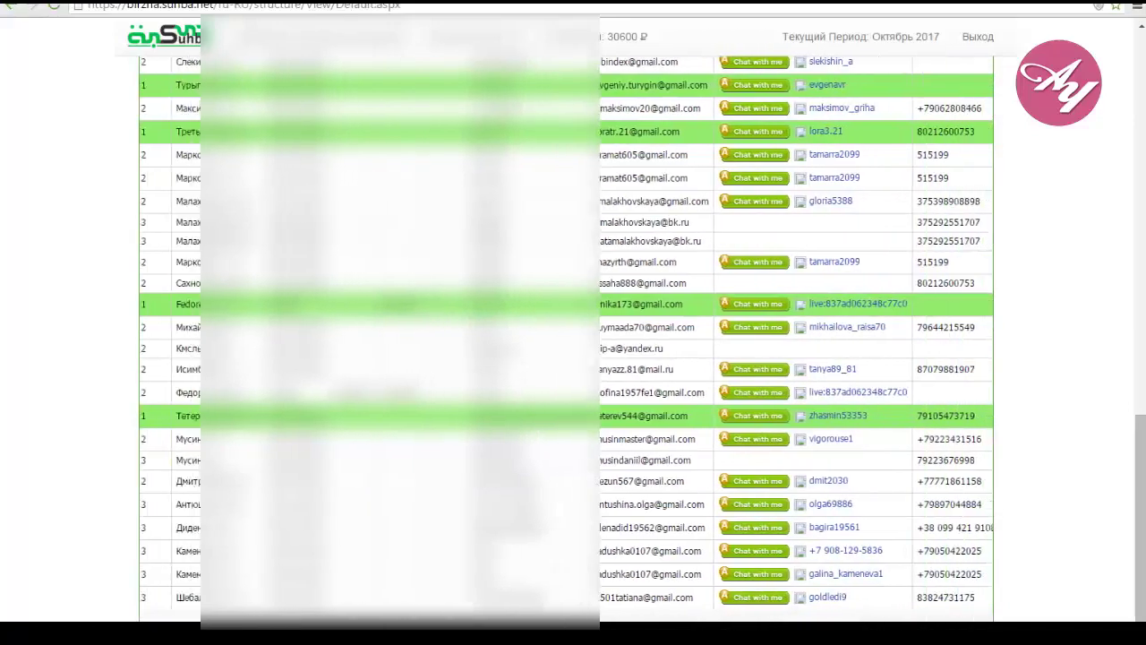
scroll(568, 336, right, 3)
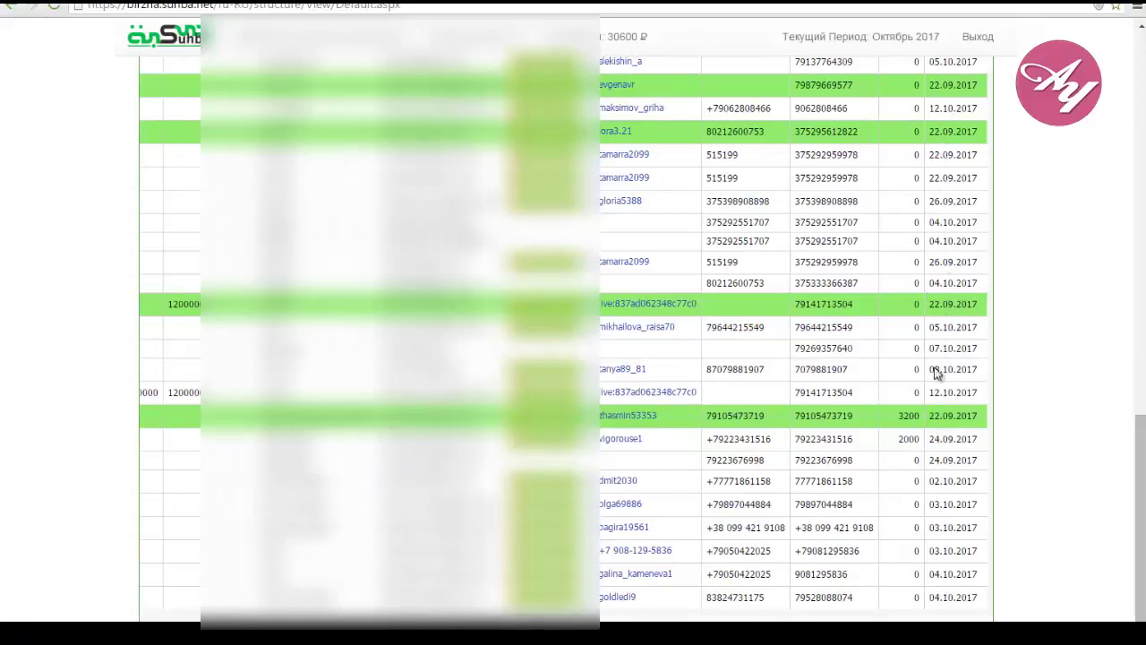
click(633, 446)
scroll(656, 480, left, 10)
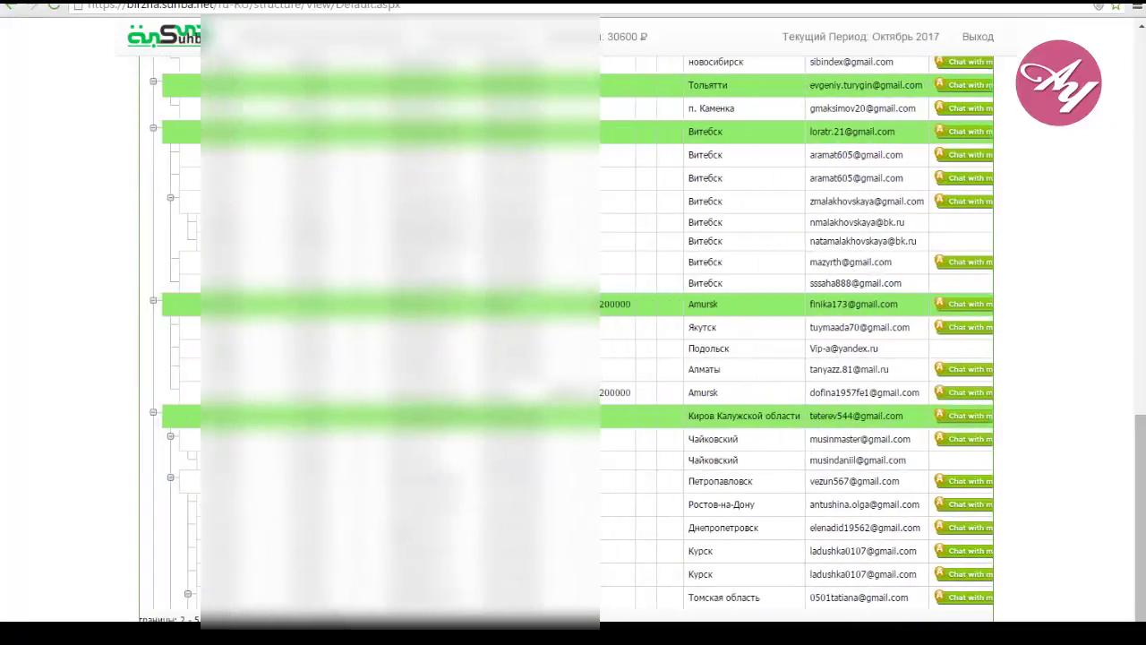
scroll(662, 470, up, 15)
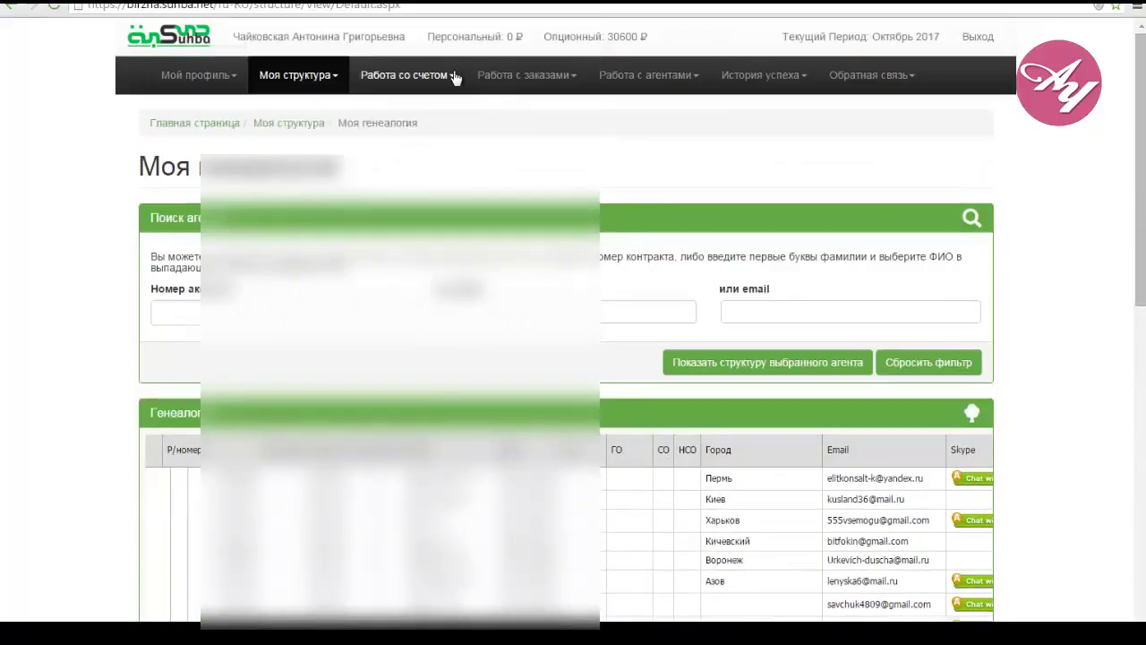
Step: Open the Пополнить счет page and place the cursor in the Advanced Cash payment amount field
click(454, 79)
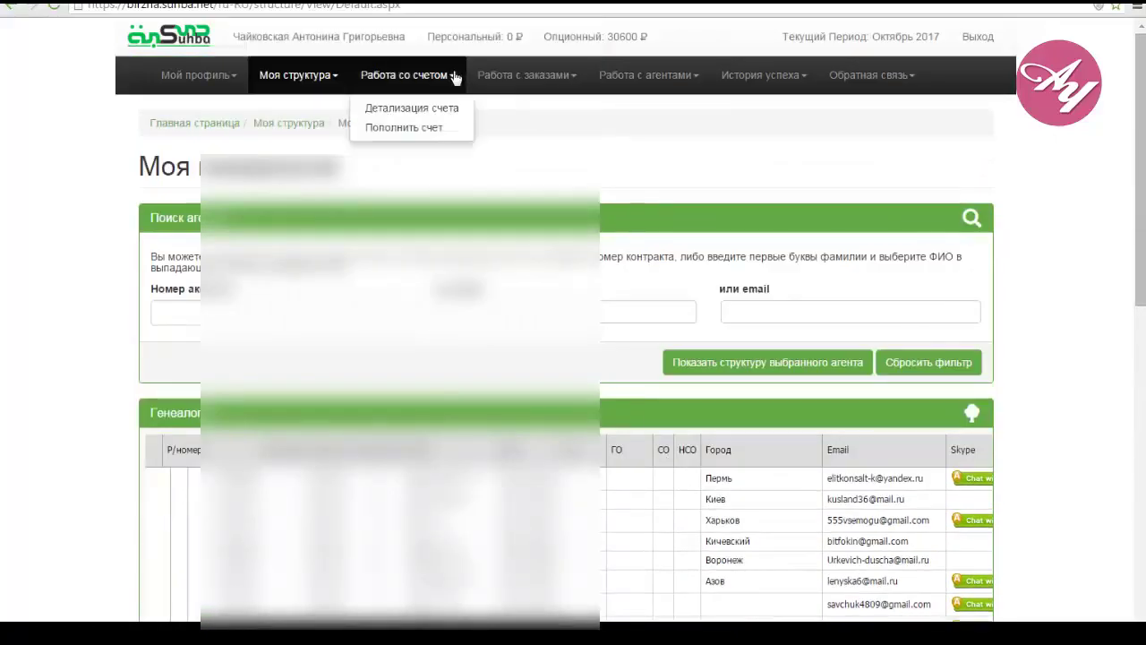
click(435, 136)
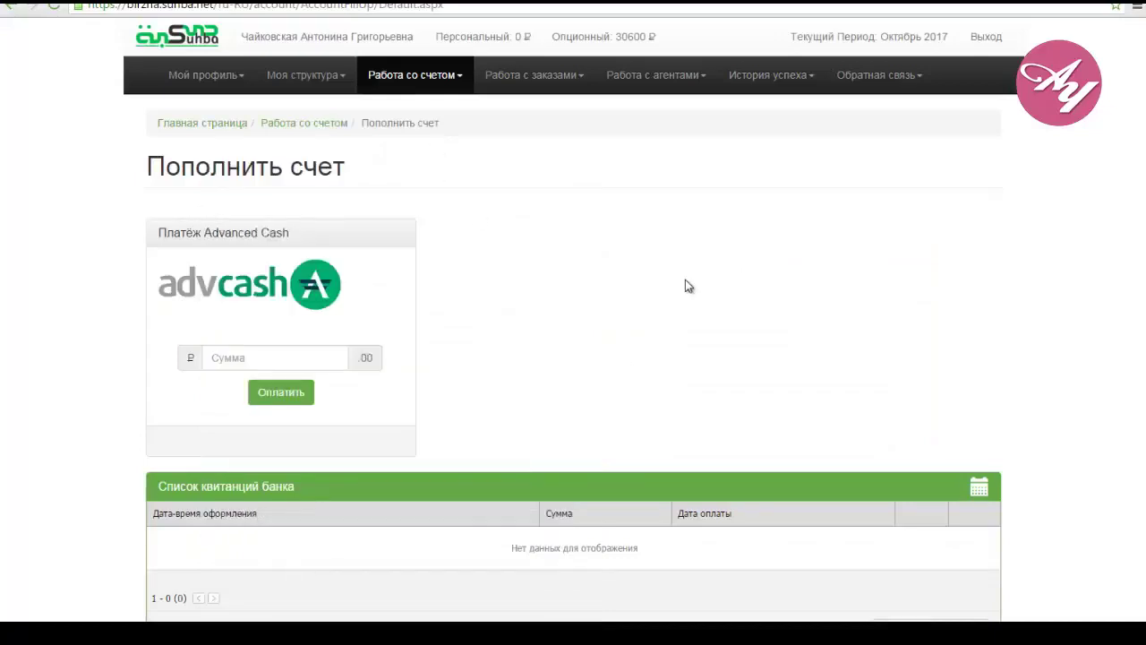
click(266, 361)
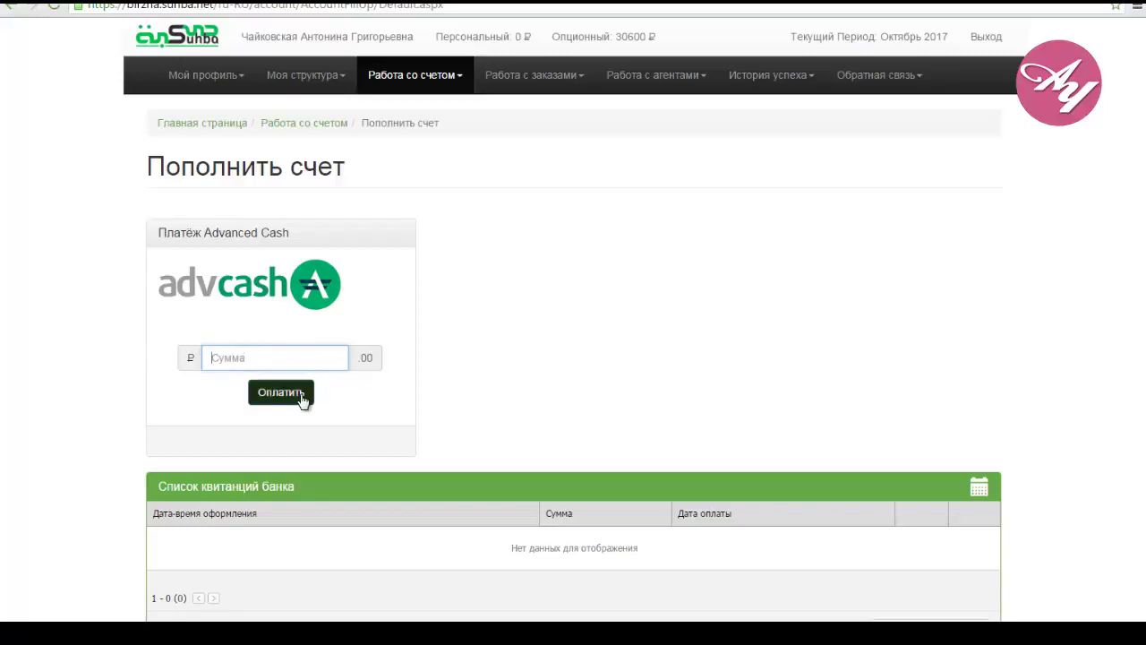
Step: Open the Сделать заказ page and look through the share packages on offer with their prices
click(578, 76)
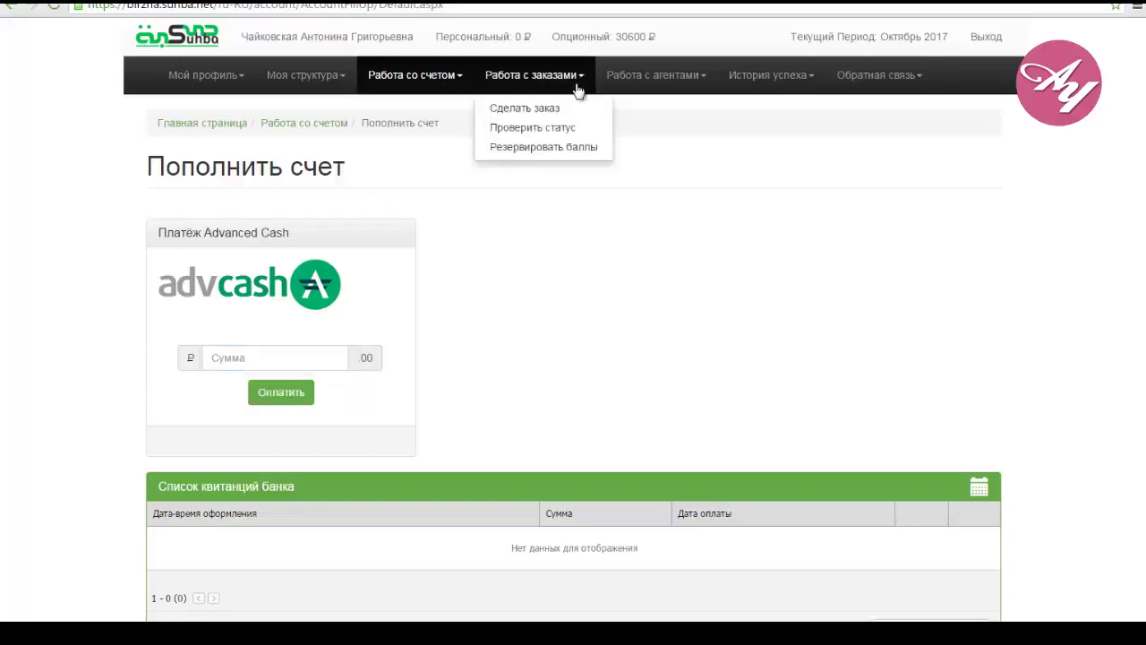
click(560, 108)
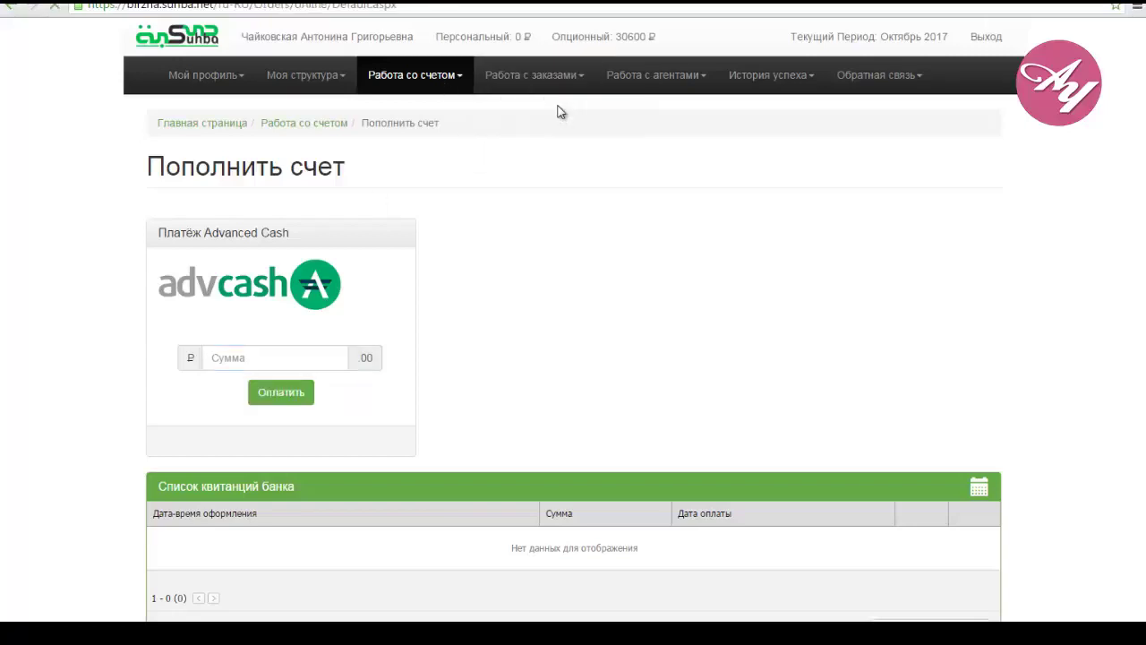
scroll(840, 309, down, 2)
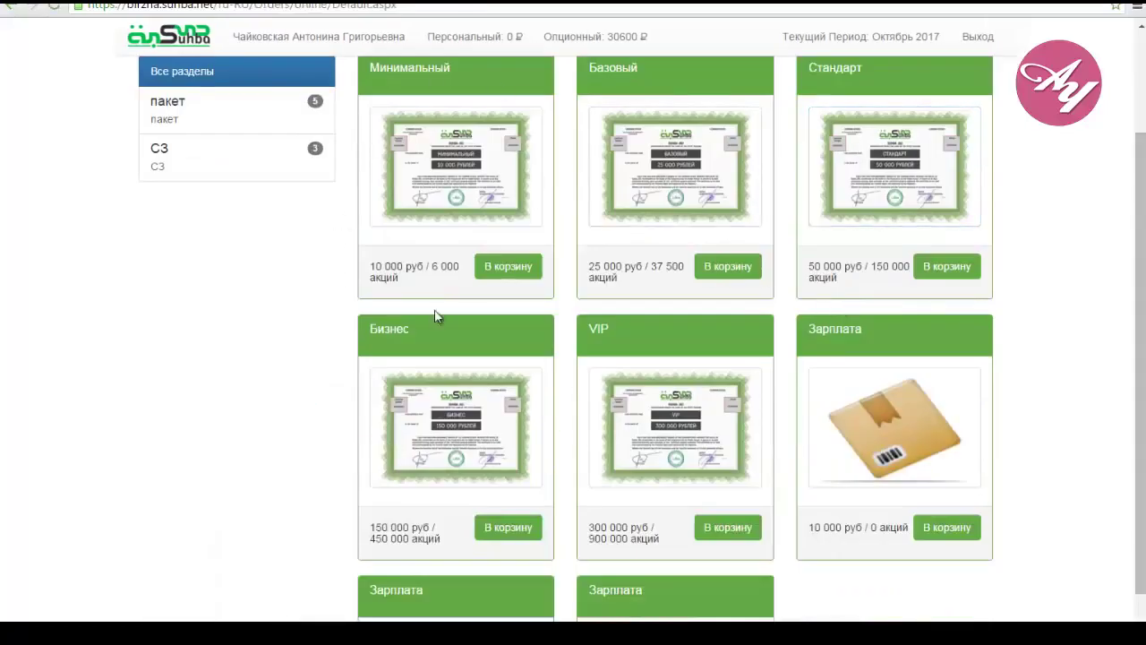
click(509, 267)
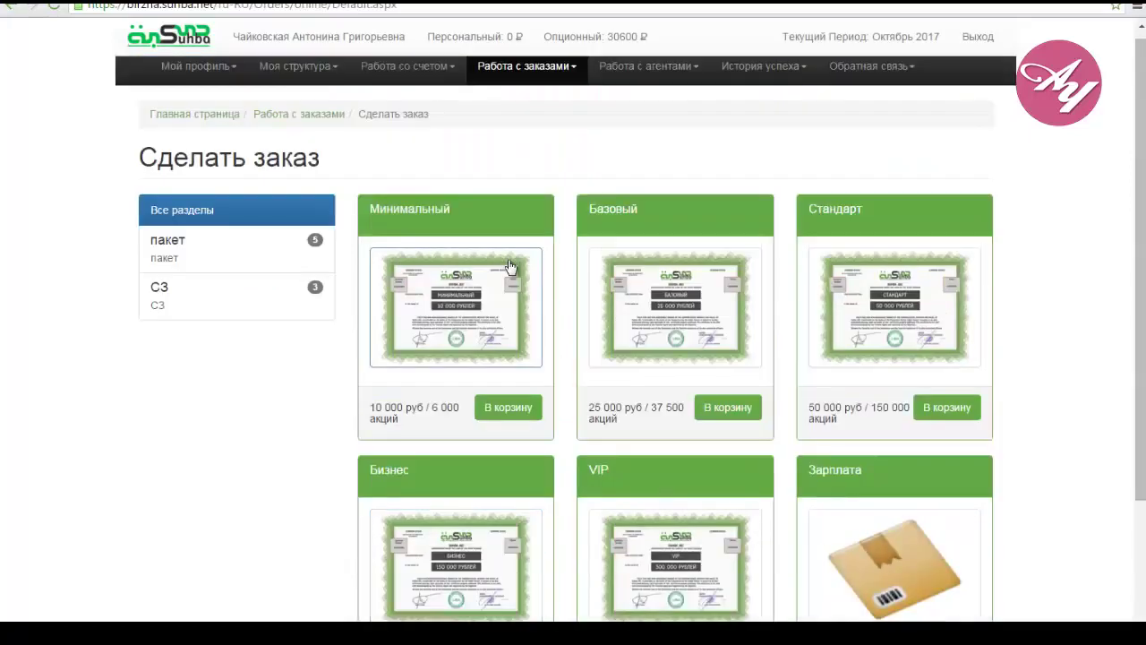
Step: Examine the referral link on the Пригласить в структуру page and open the Перевести средства page
click(698, 79)
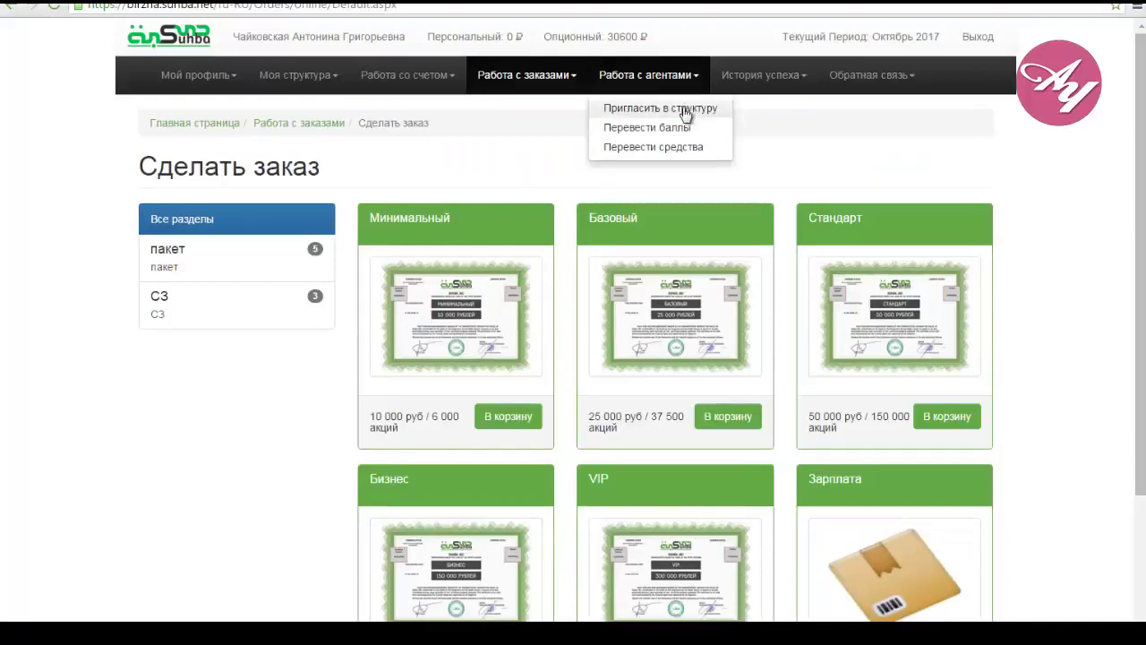
click(684, 110)
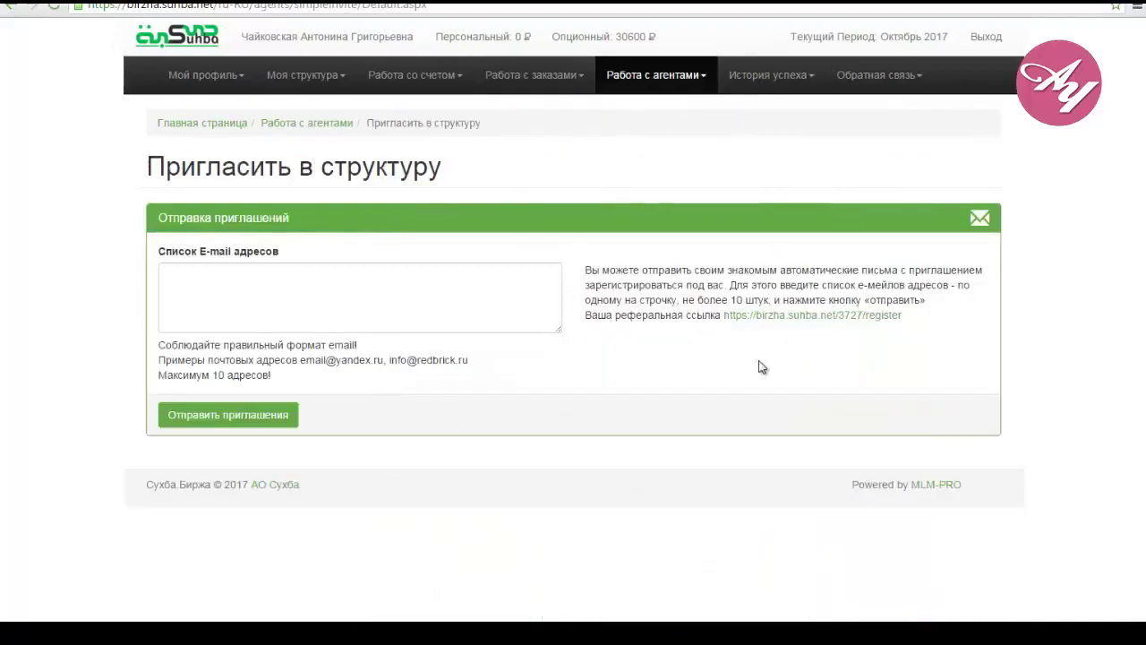
drag(918, 320, 725, 334)
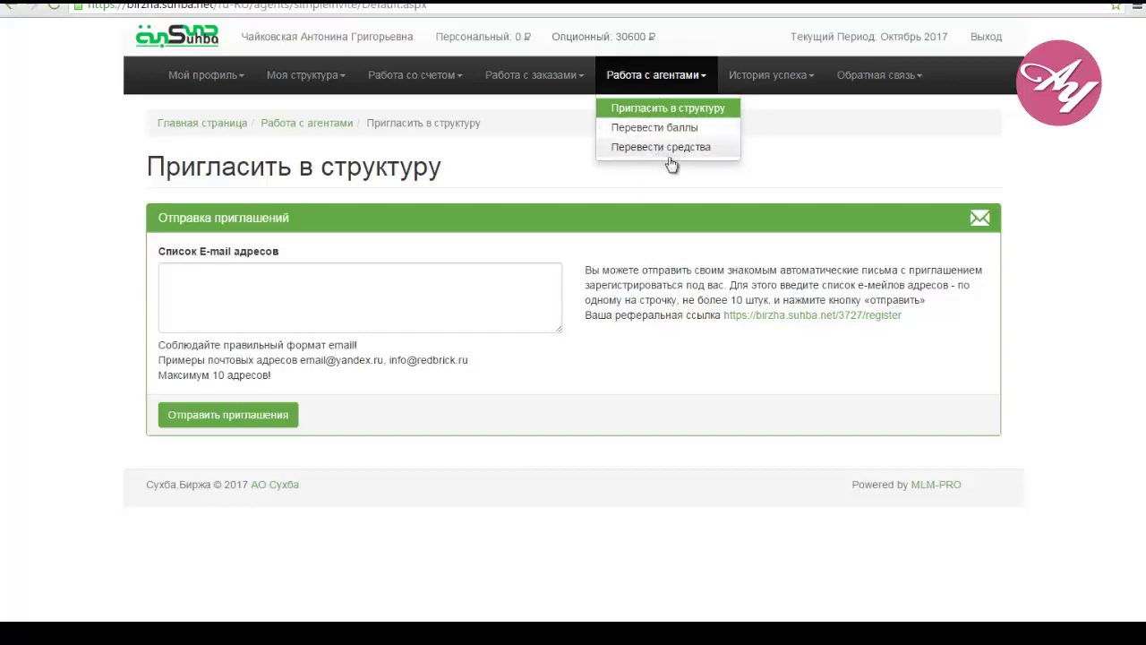
click(700, 147)
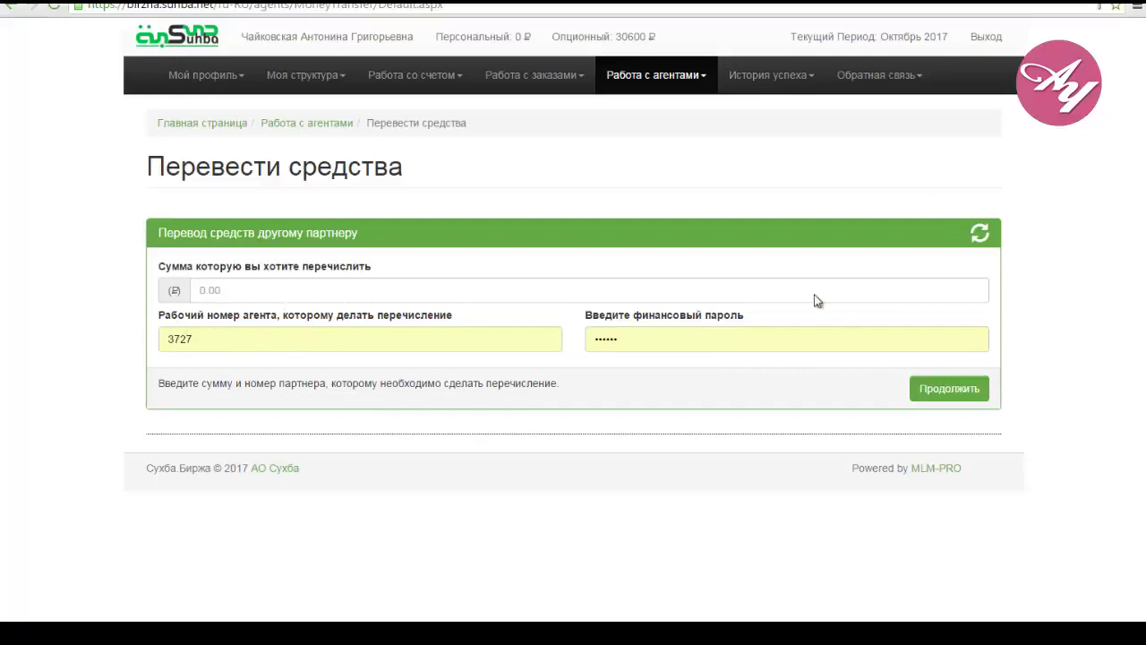
Step: Open the История покупок page and highlight the number of shares in the purchase row
click(813, 77)
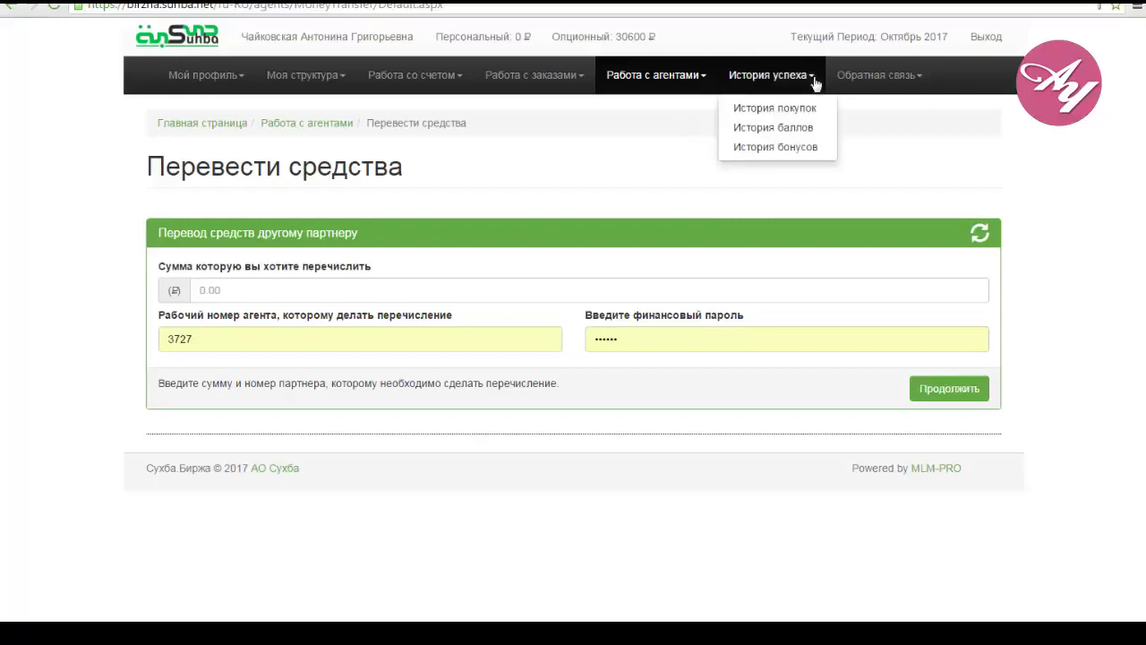
click(793, 113)
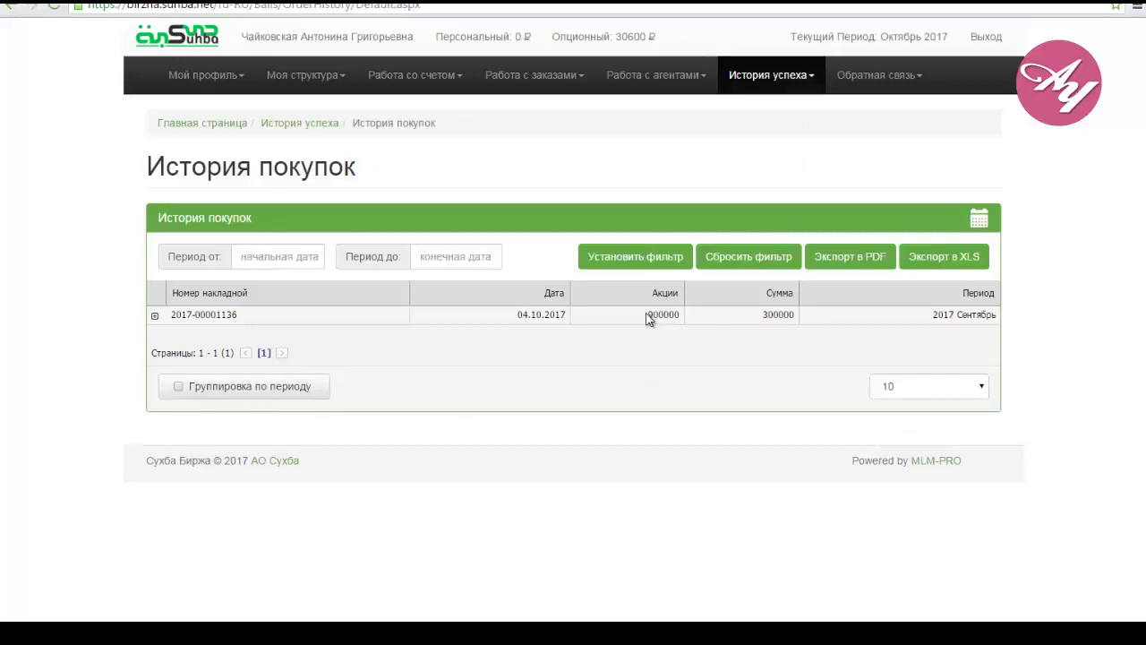
drag(649, 320, 686, 322)
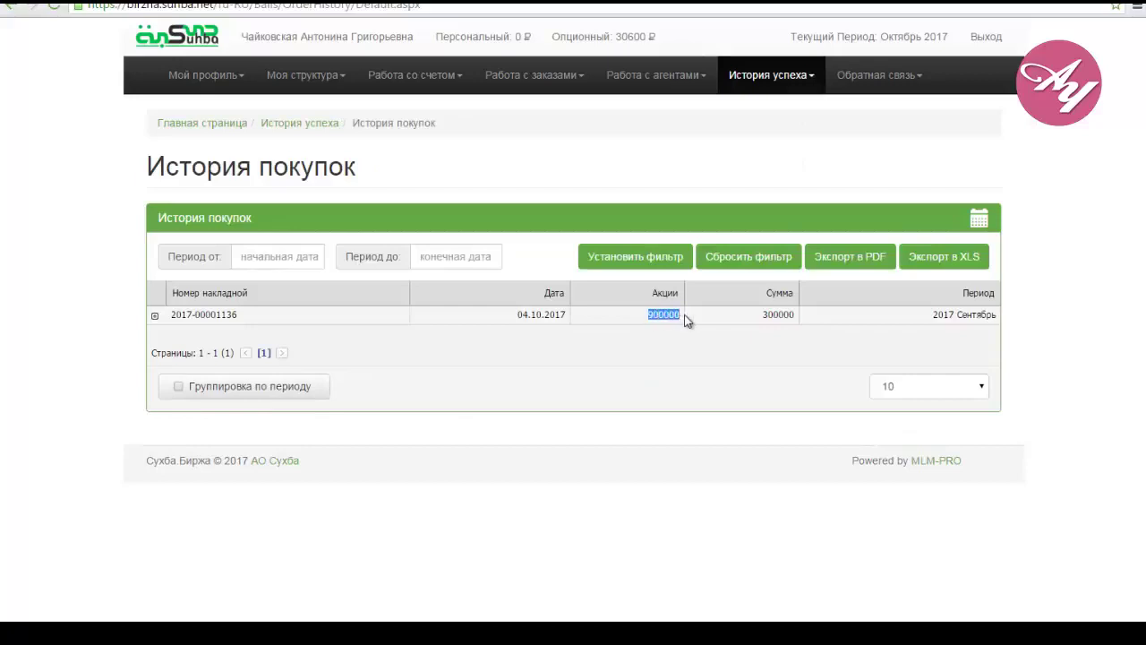
Step: Open the История баллов page and highlight each credited amount and the total in the На счёт column
click(810, 79)
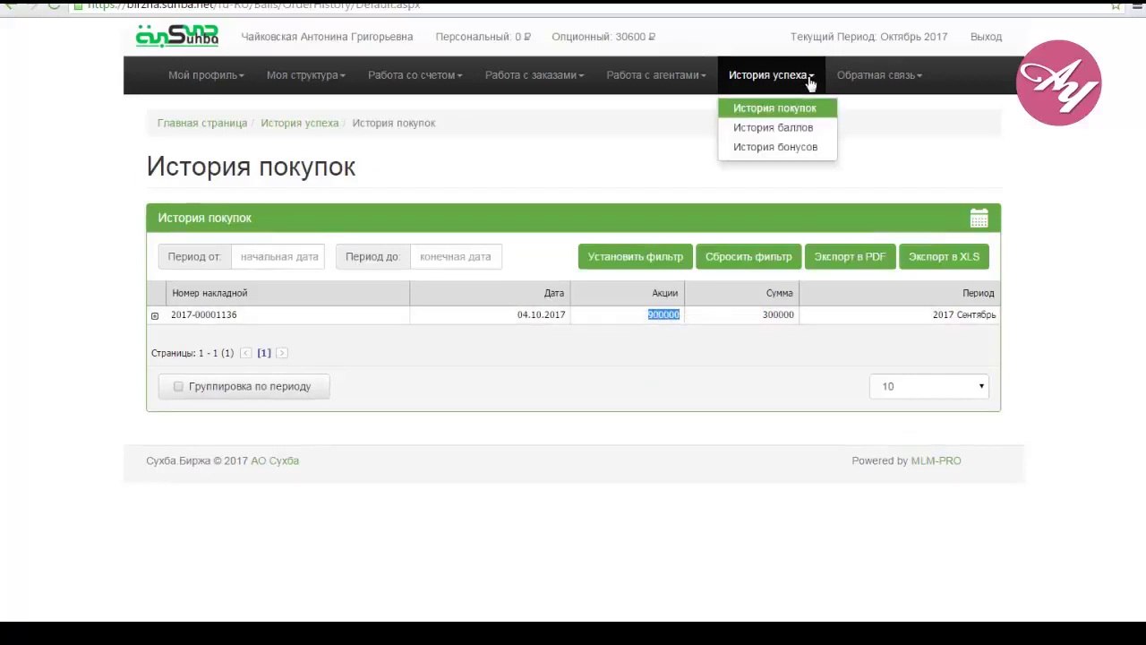
click(810, 134)
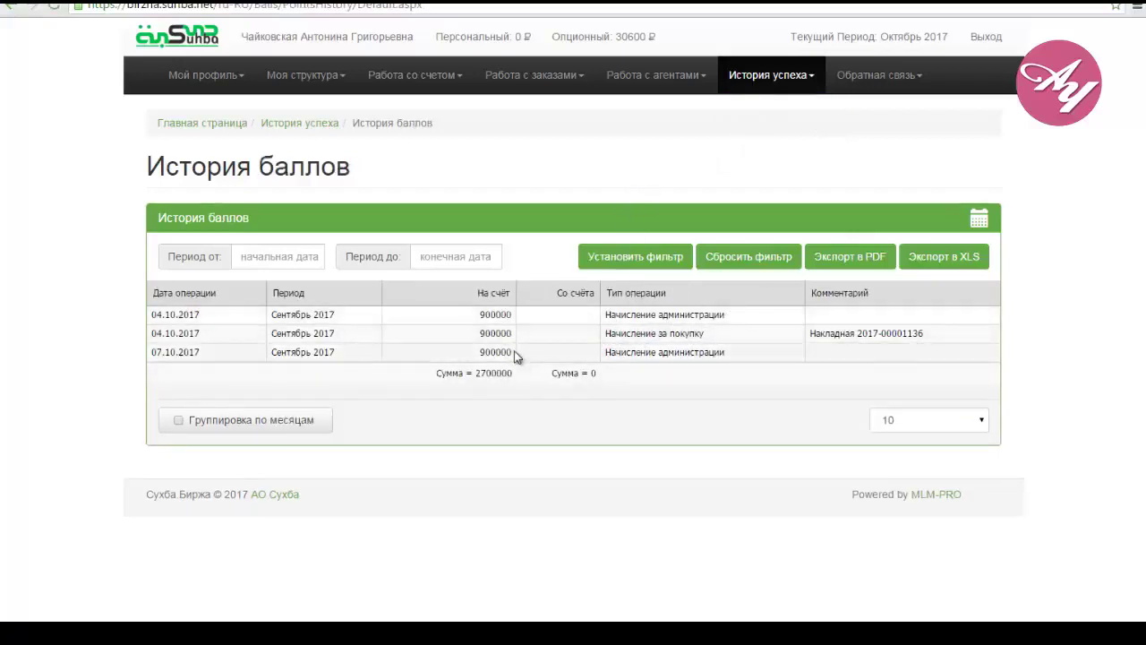
drag(516, 351, 472, 356)
double_click(508, 334)
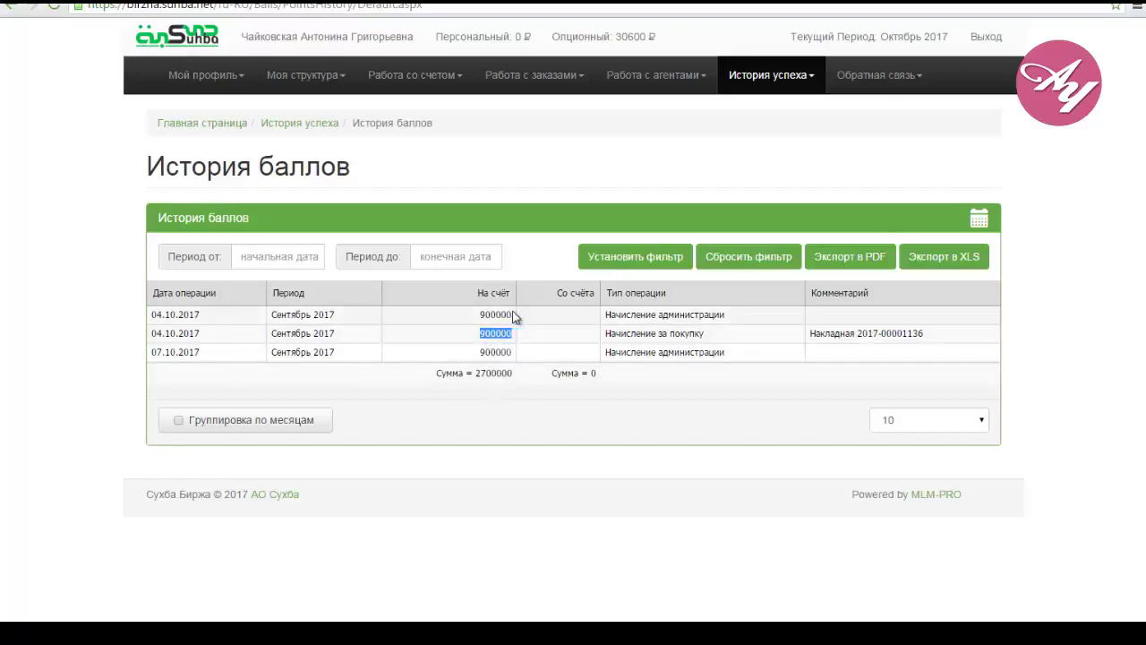
drag(516, 316, 481, 316)
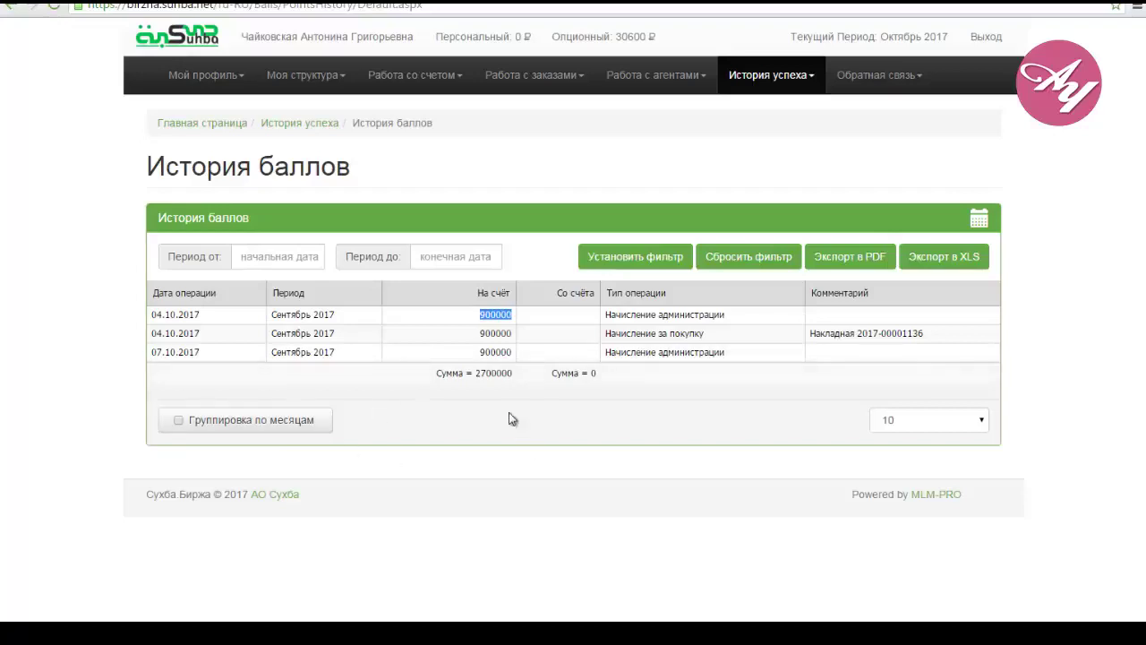
drag(515, 377, 482, 381)
Step: Open the История бонусов page, expand the 2017 Сентябрь period and examine its chain of bonus accruals
mouse_move(812, 79)
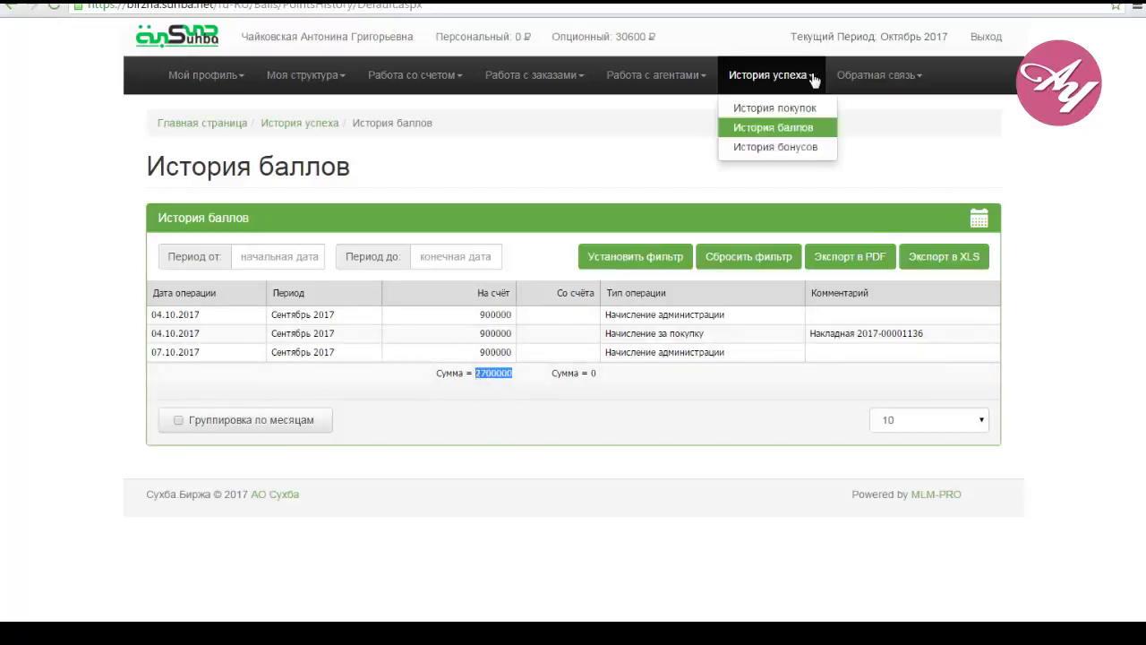
click(794, 148)
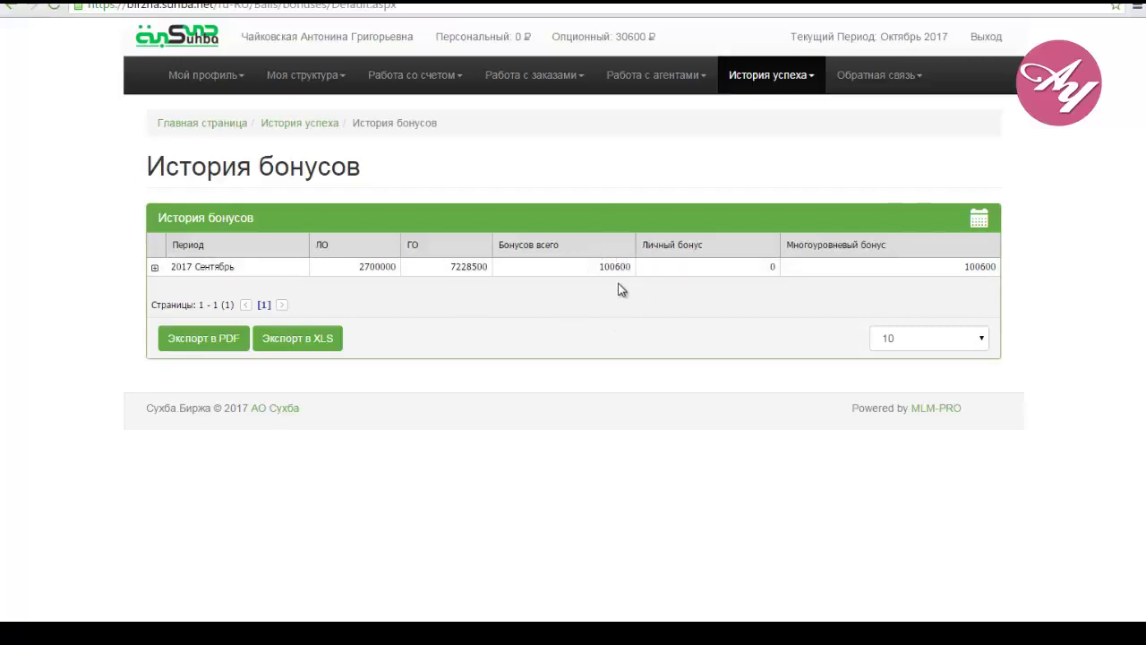
click(155, 269)
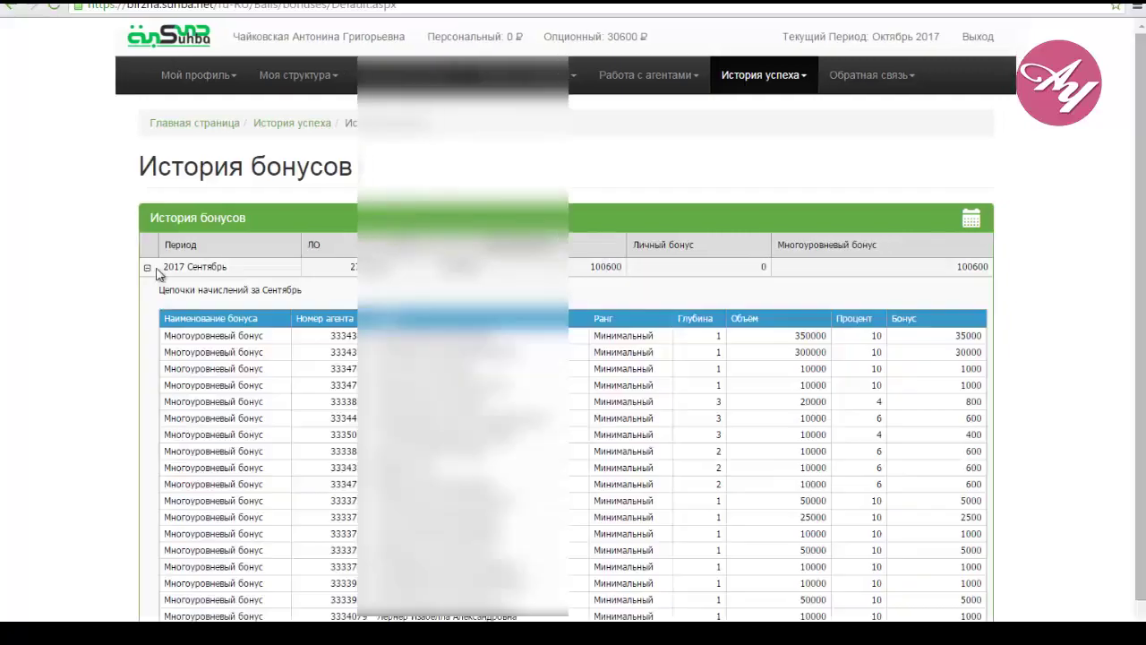
scroll(546, 282, down, 3)
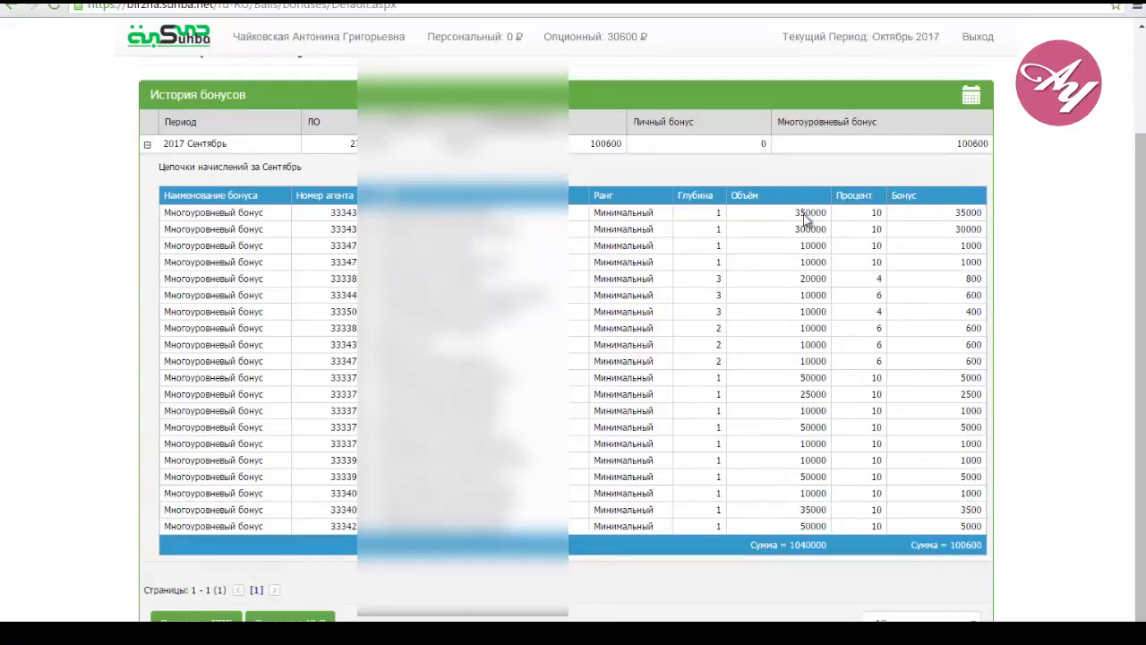
scroll(819, 463, up, 2)
Step: Open the Новости page, and highlight the Социальная сеть Сухба entry among the products in the Gmail letter
click(909, 78)
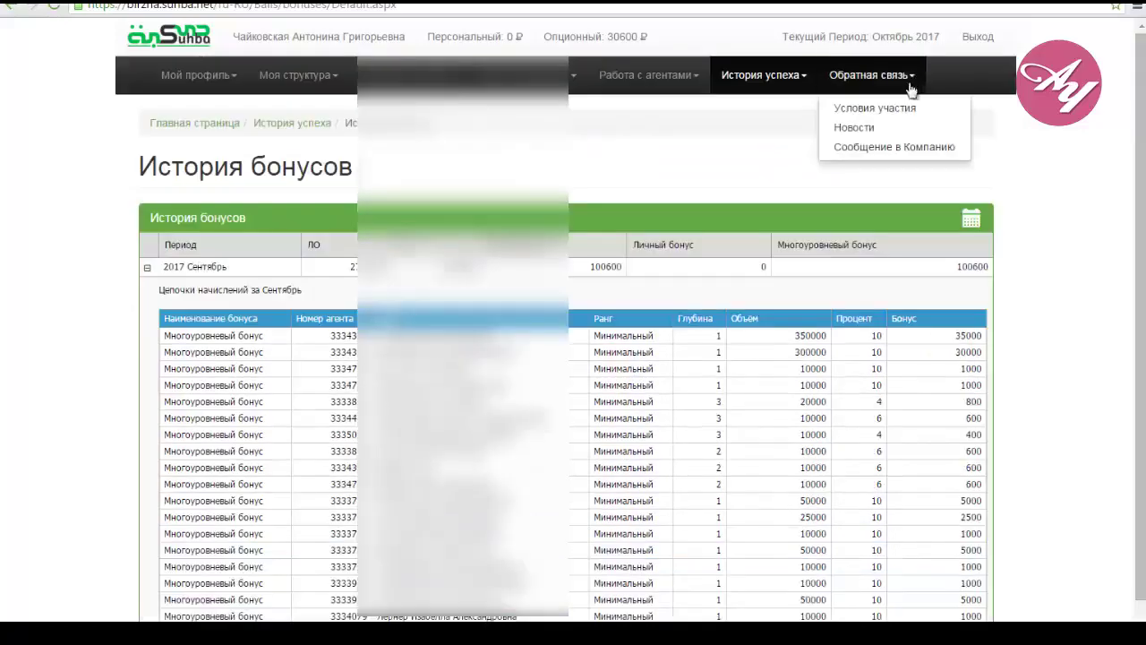
click(853, 129)
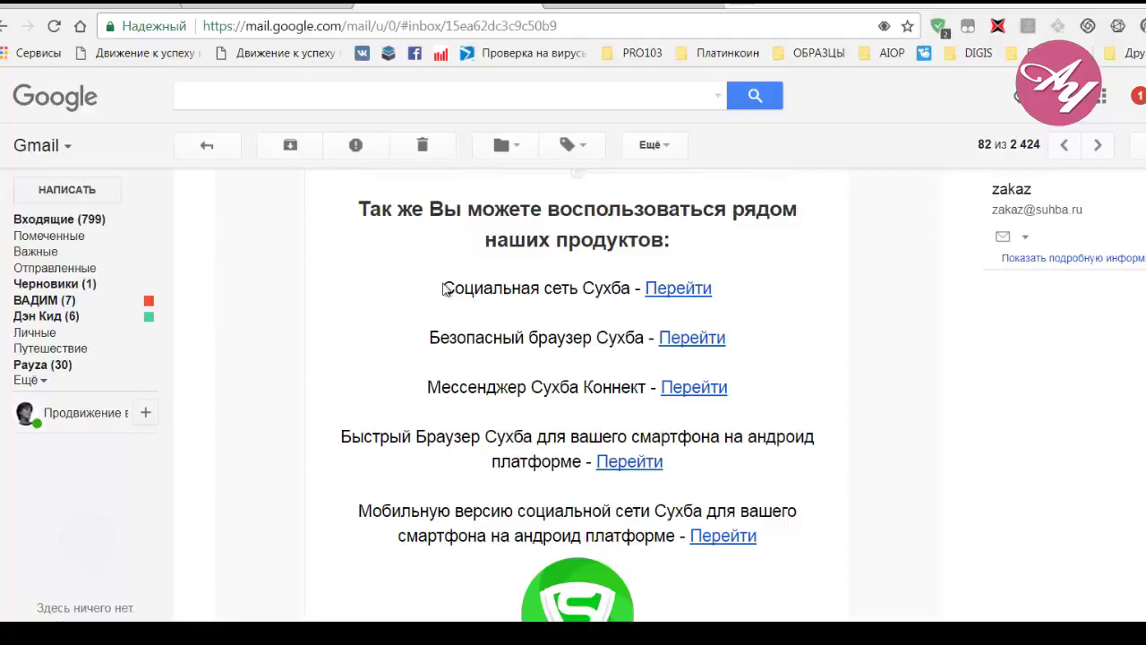
drag(444, 288, 633, 283)
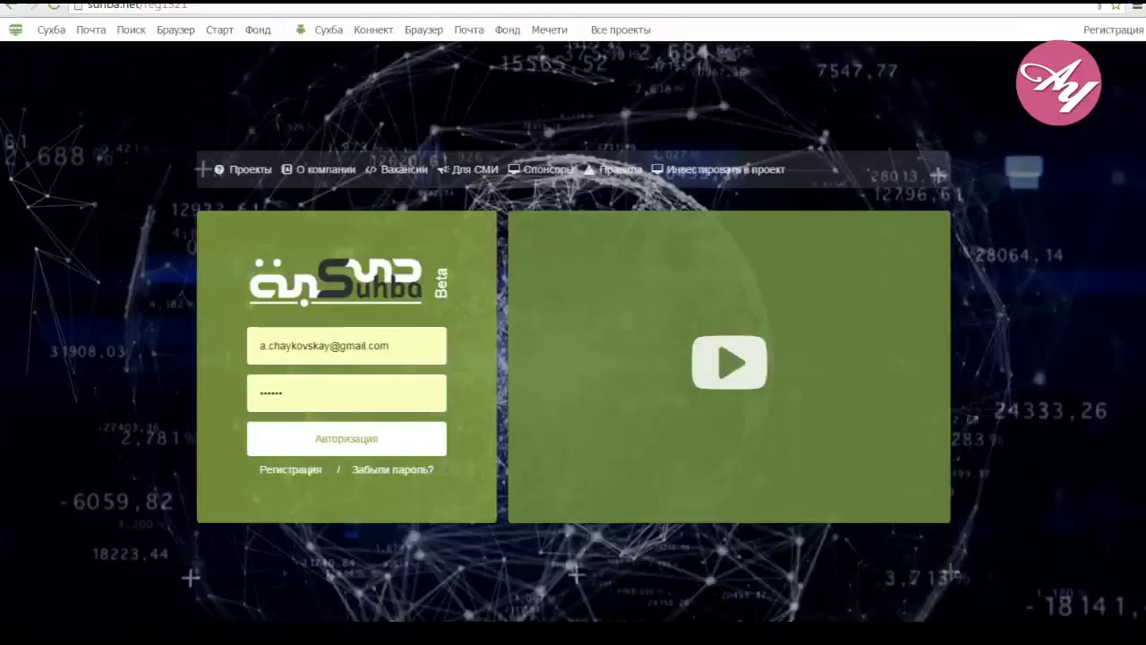
Step: Open the social network's registration form and load the pasted suhba.net referral link in the browser
click(303, 475)
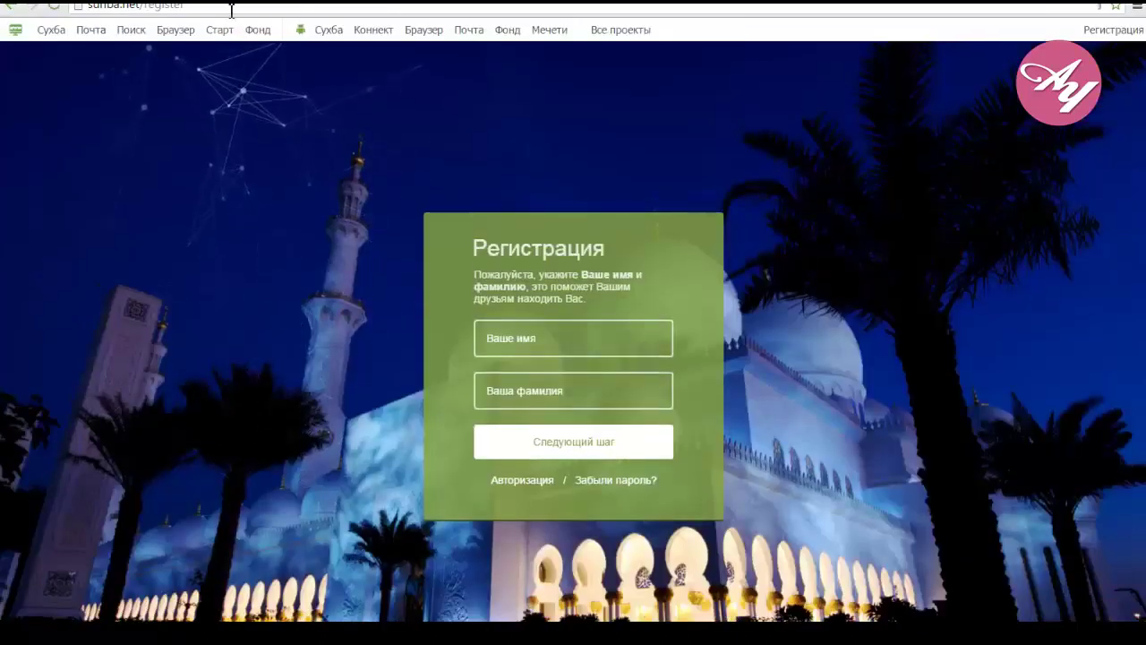
click(231, 9)
right_click(231, 9)
click(271, 92)
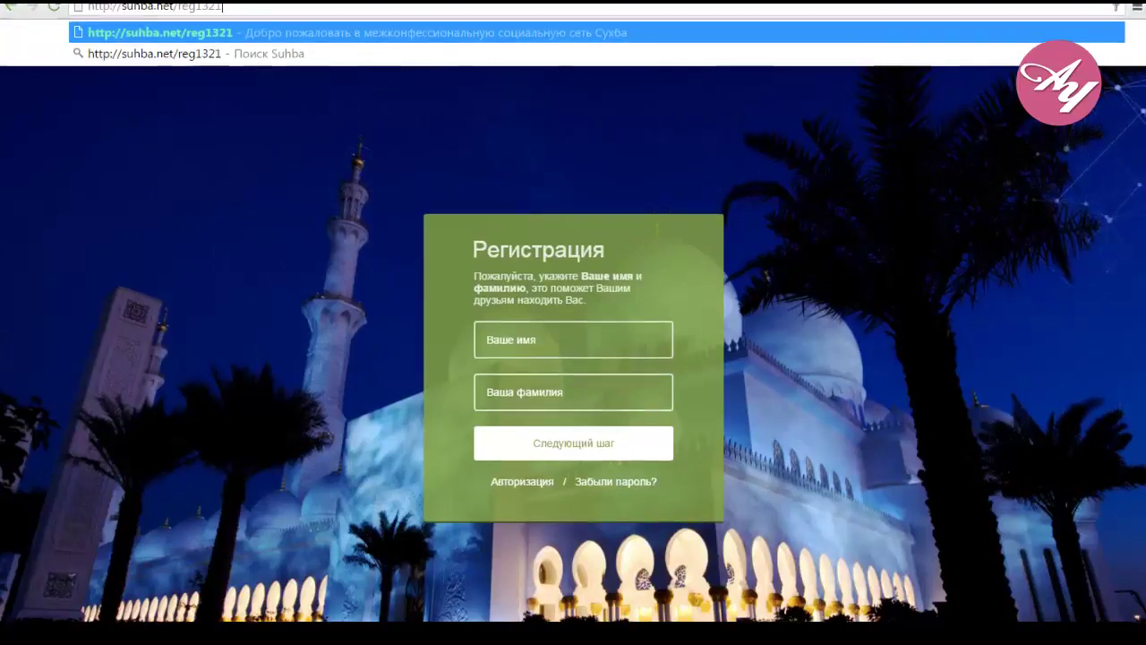
key(Return)
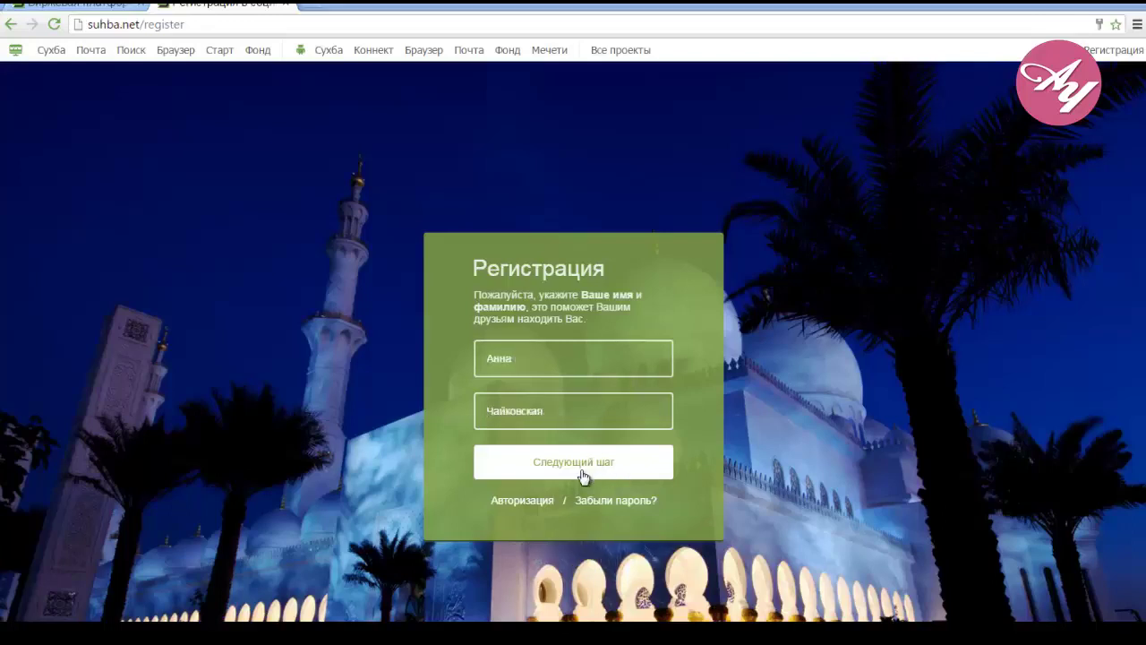
Step: Submit the first and last name in the registration form and view the gender options
click(576, 465)
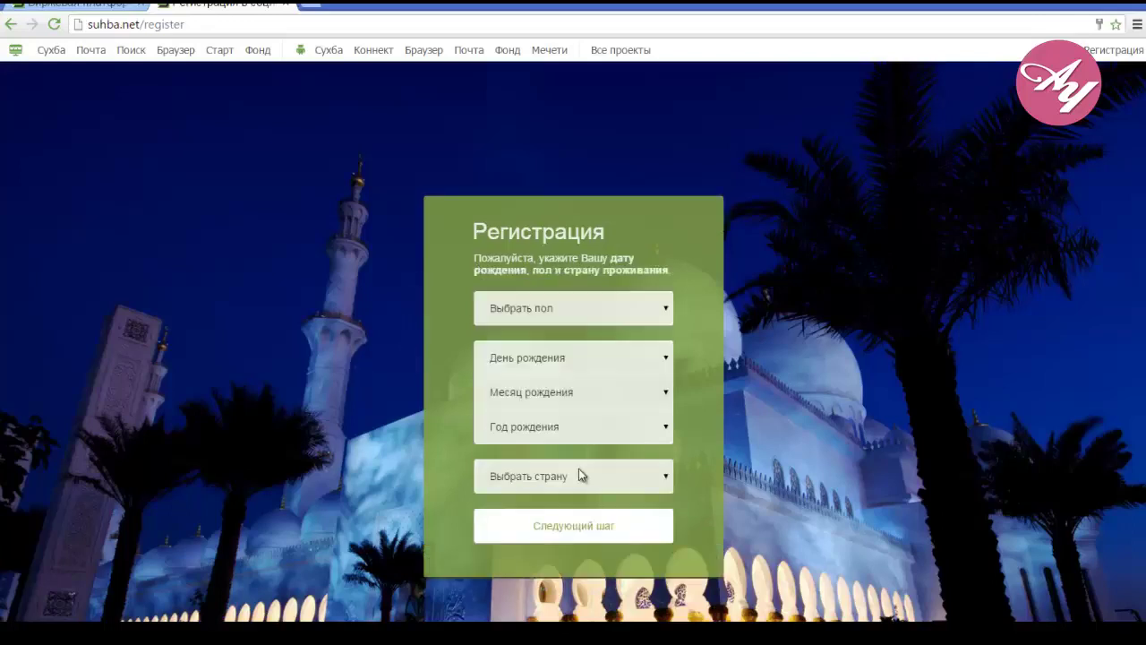
click(668, 308)
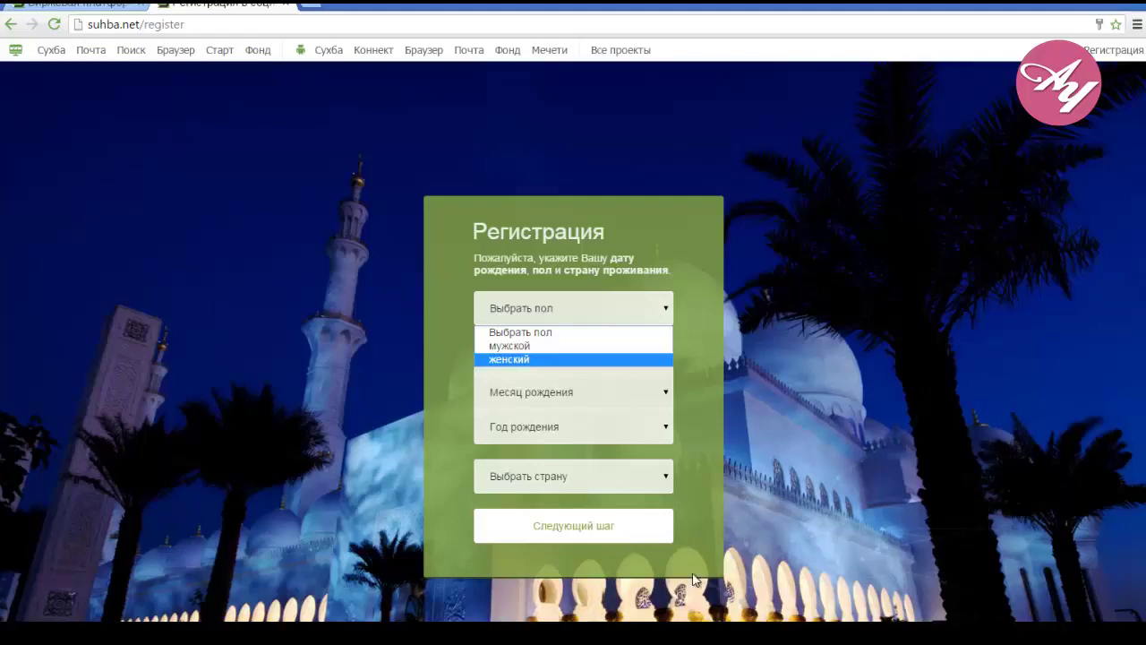
click(853, 222)
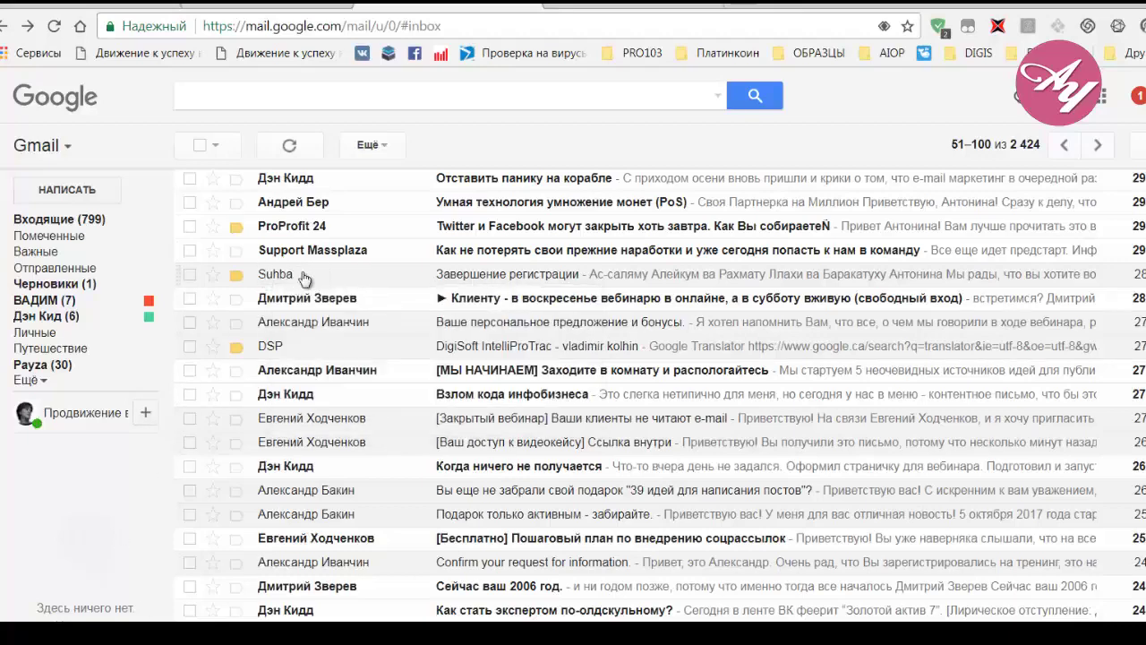
Step: Open Suhba's Завершение регистрации letter in Gmail and sign in to suhba.net with the saved e-mail and password
click(491, 285)
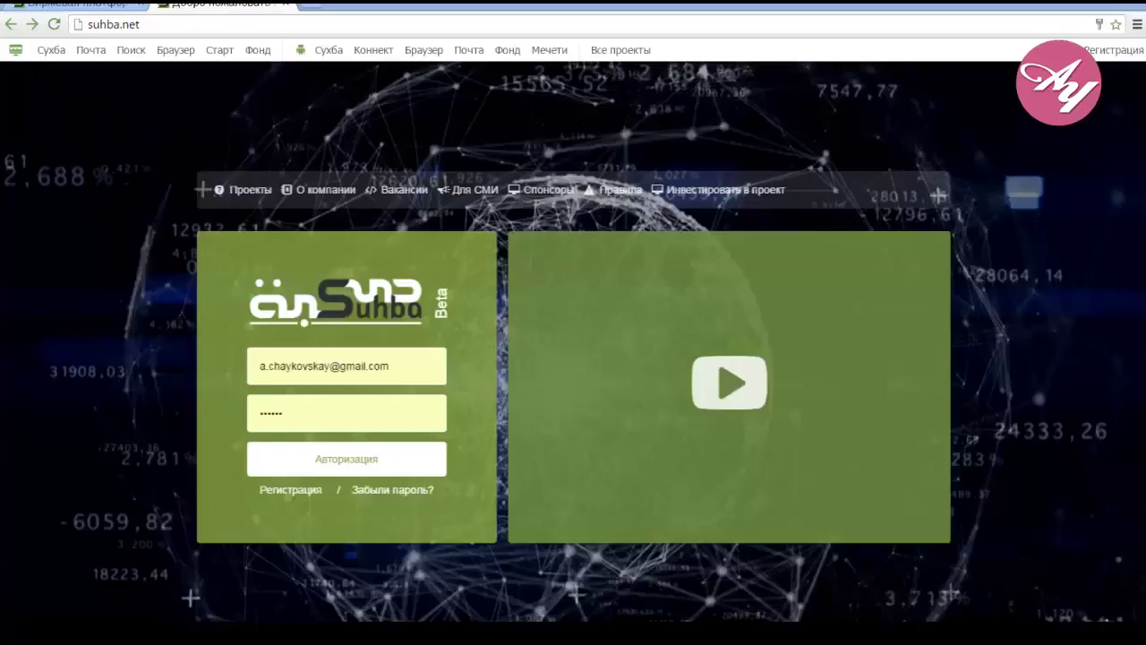
drag(383, 359, 257, 365)
click(403, 365)
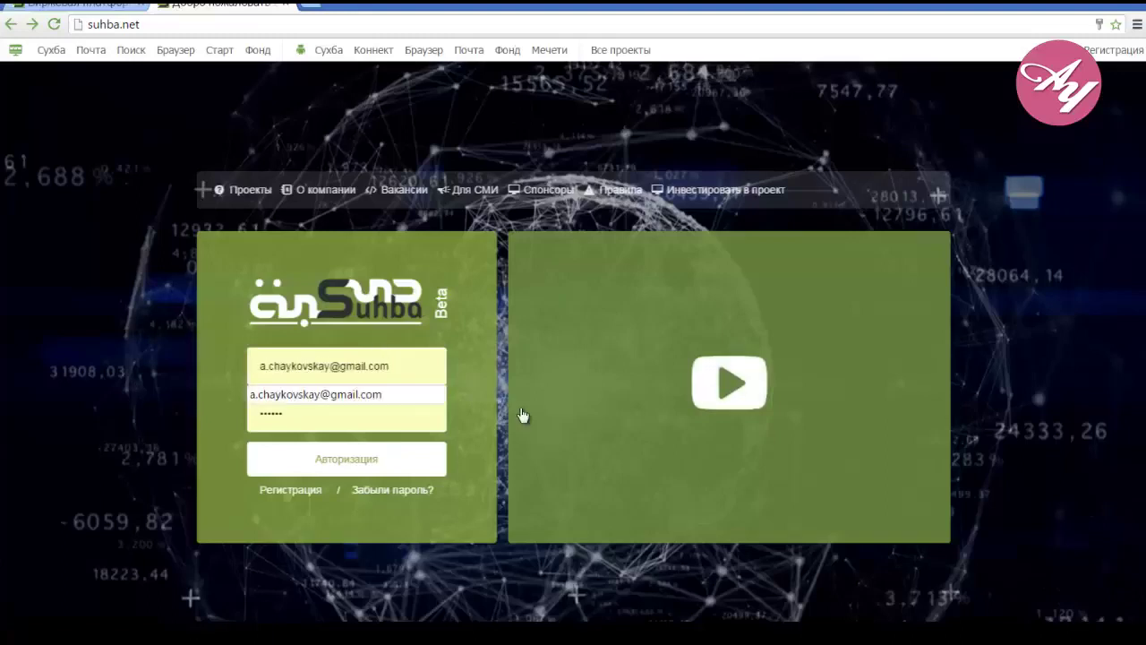
click(624, 396)
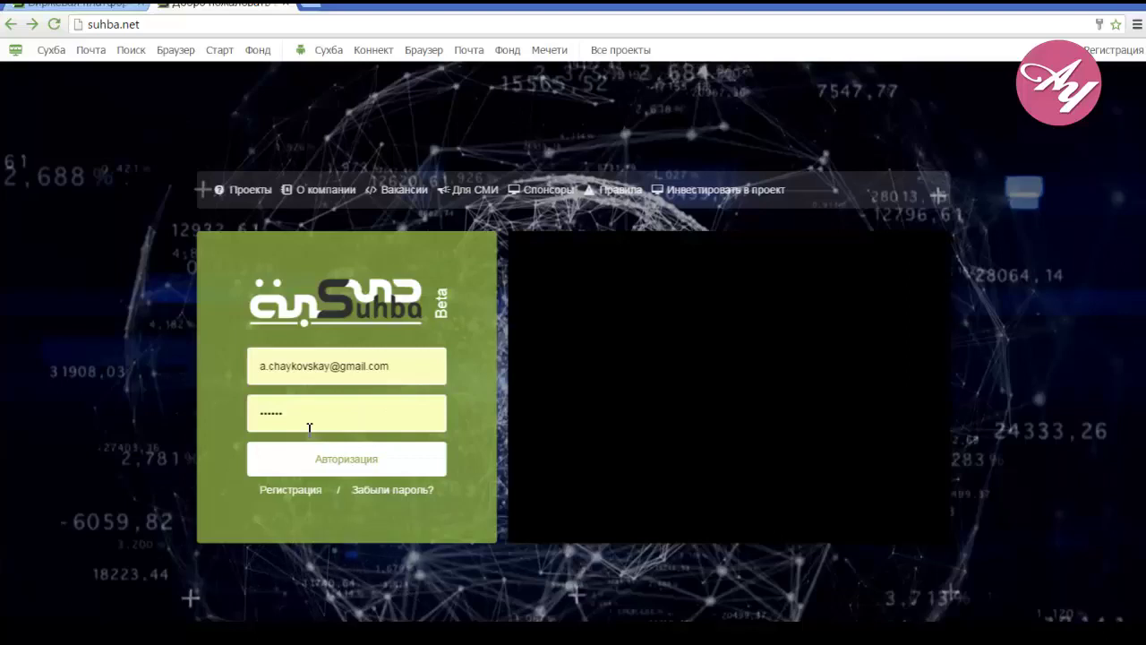
click(373, 449)
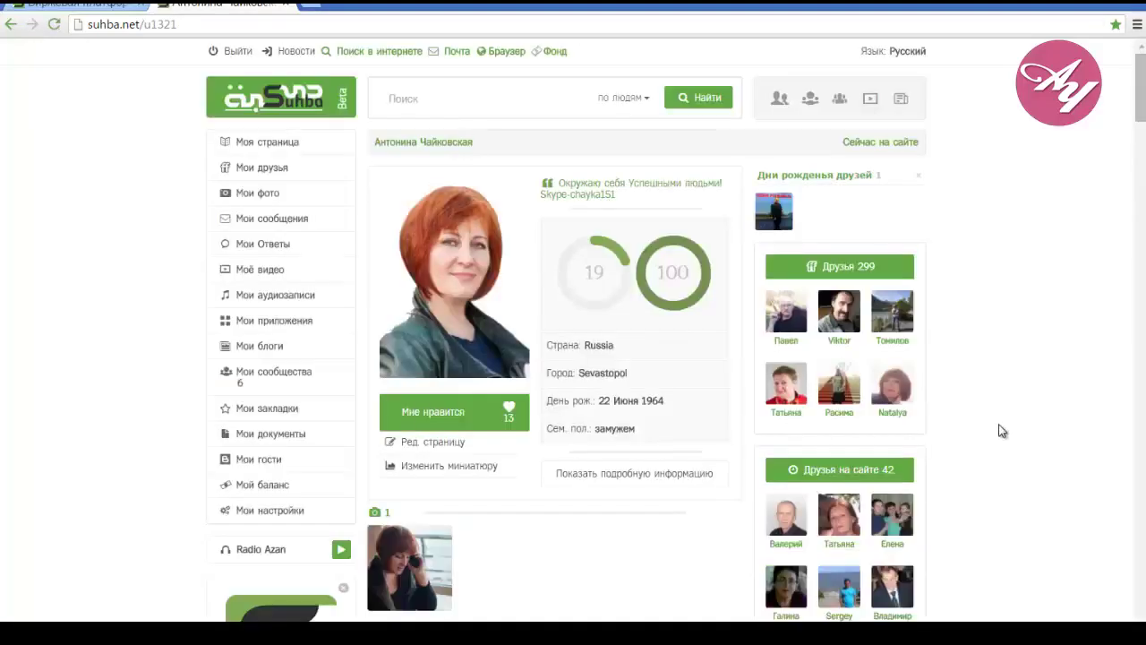
Step: Open the profile editing form from Моя страница, view its Контакты and Интересы sections, and return to the profile page
click(271, 144)
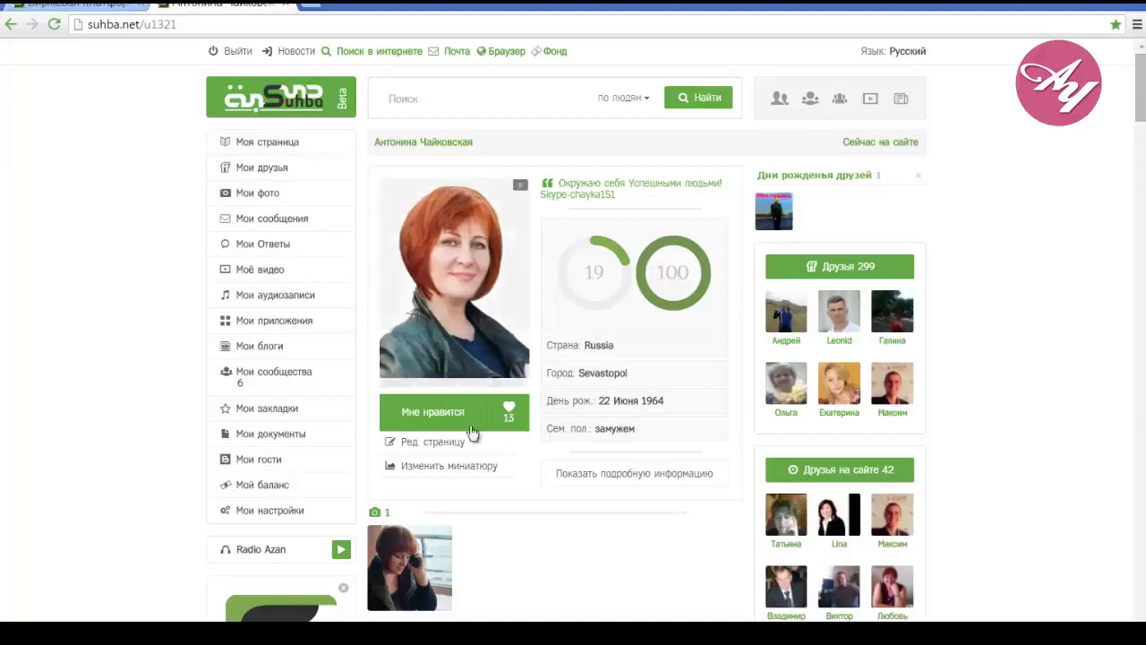
mouse_move(441, 332)
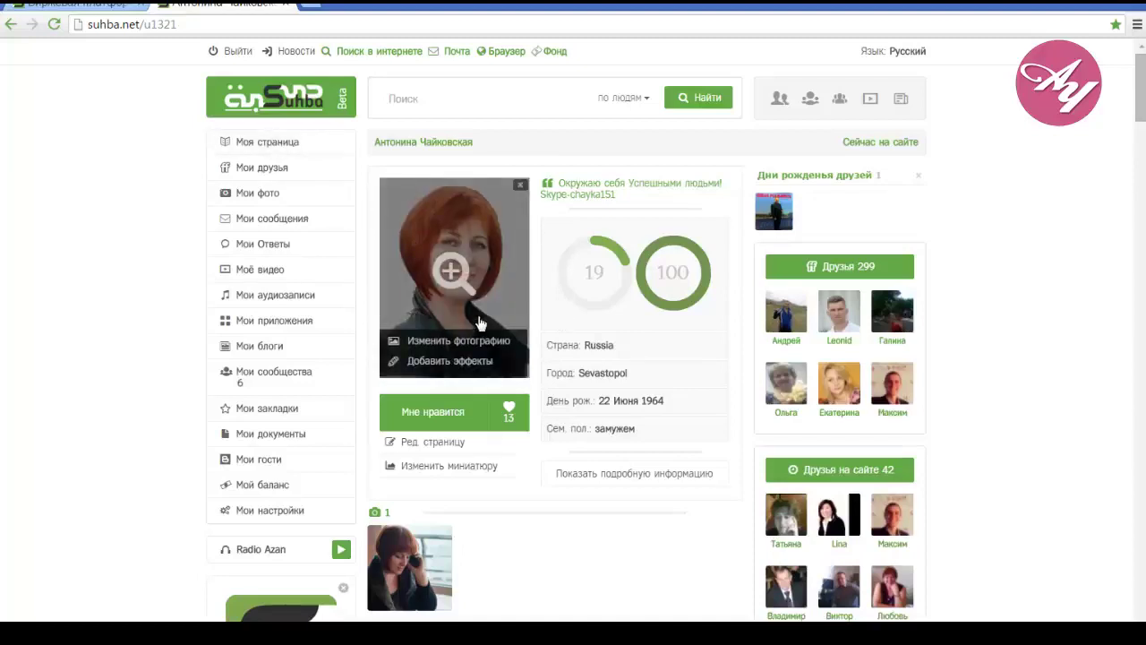
click(441, 443)
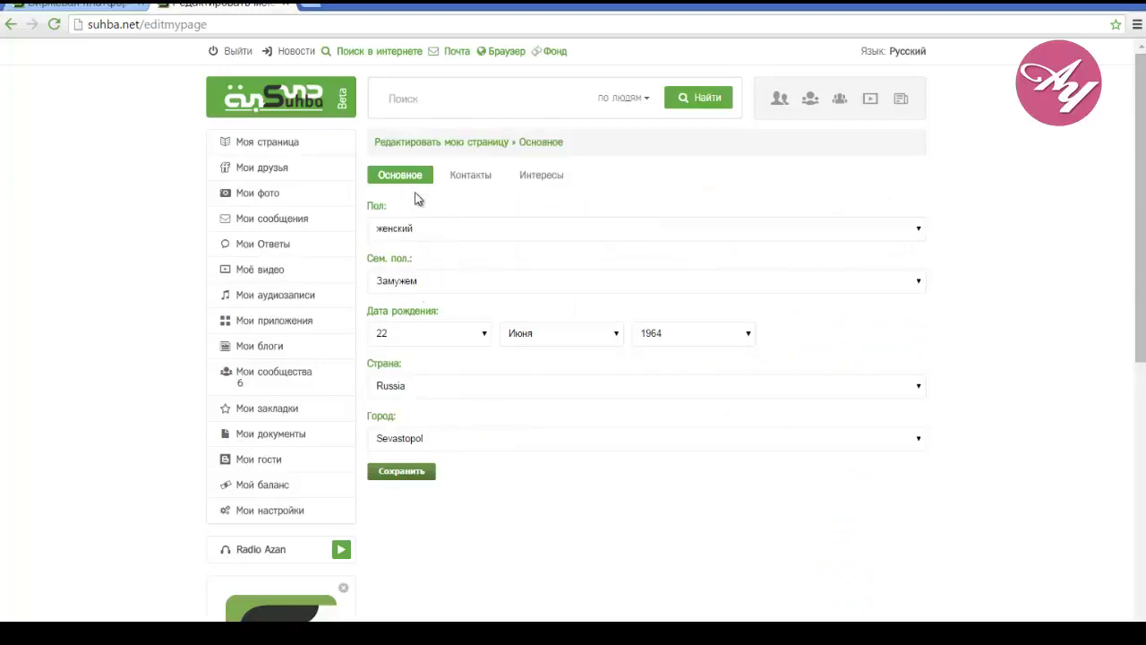
click(472, 181)
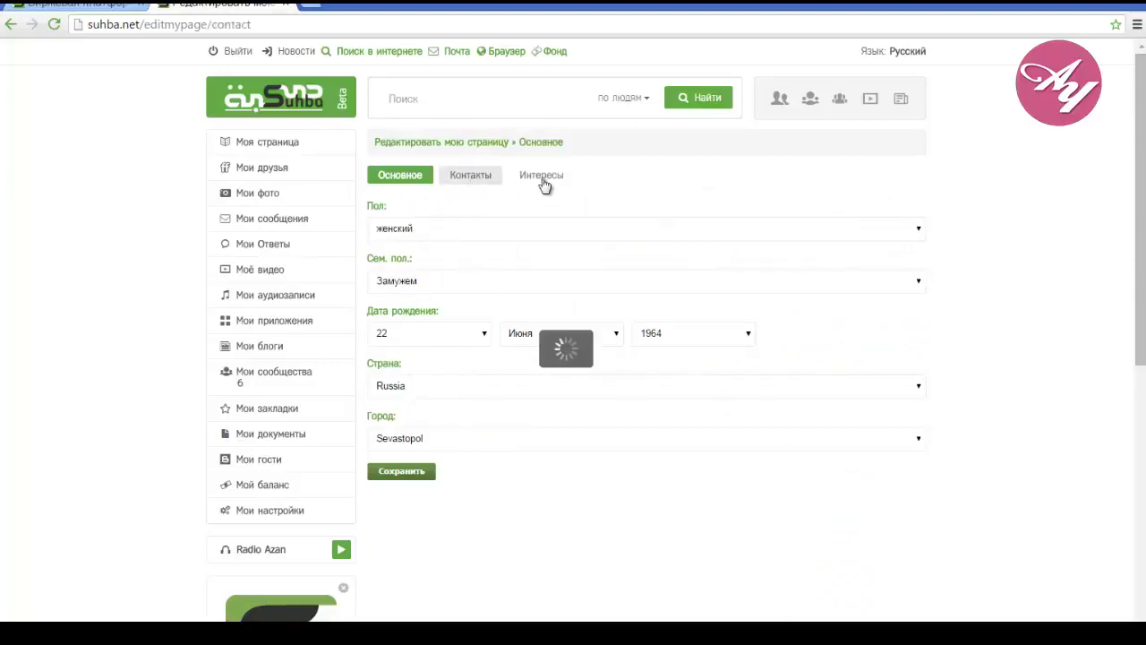
click(556, 179)
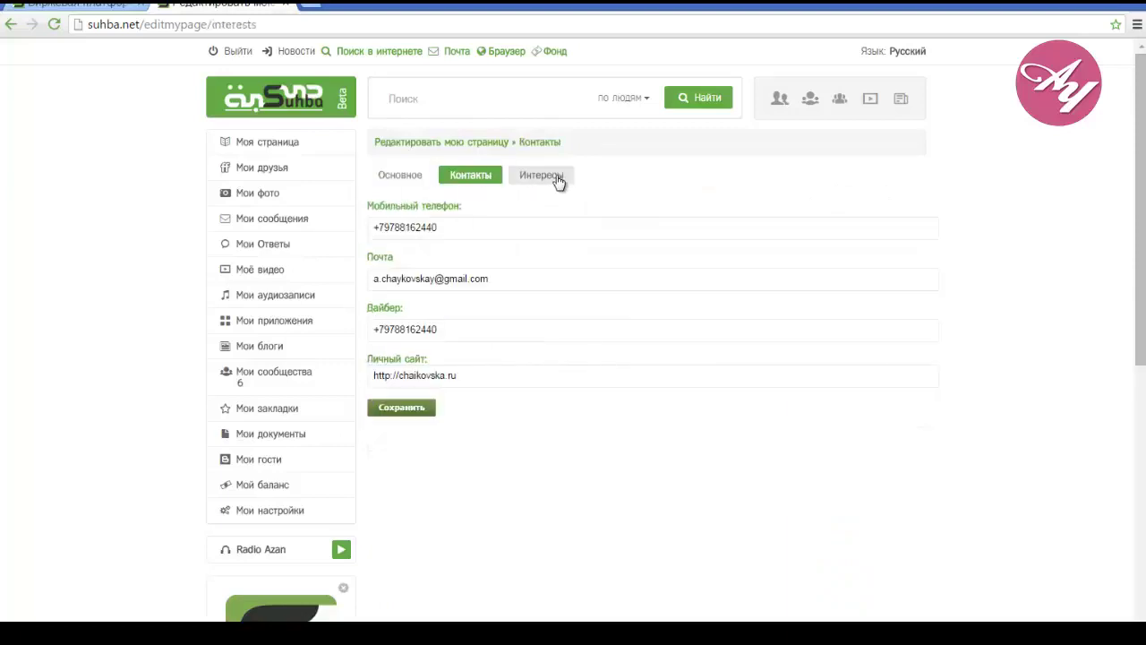
click(272, 146)
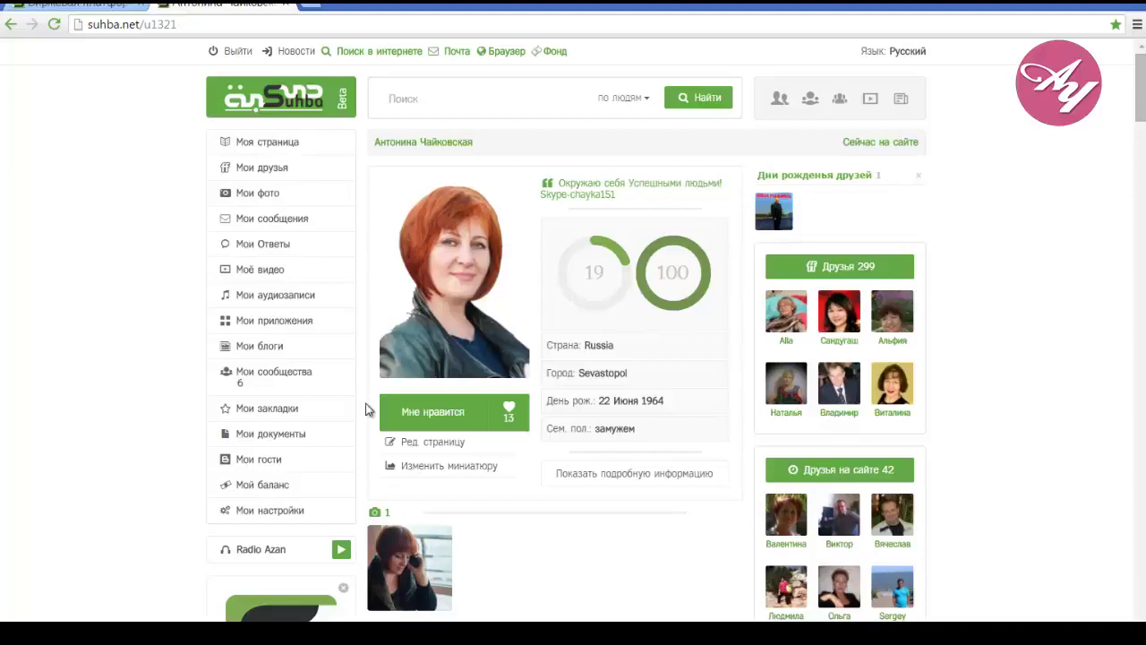
Step: Open the Пригласить друга section of Мой баланс and highlight the personal invitation link
click(280, 486)
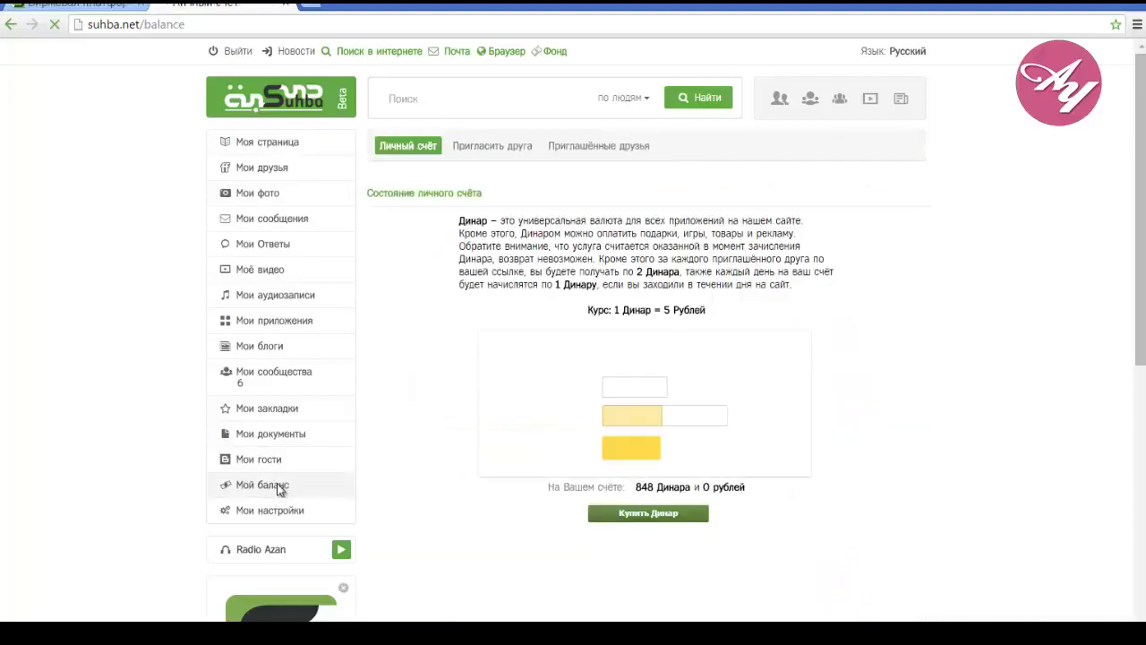
click(518, 146)
click(791, 268)
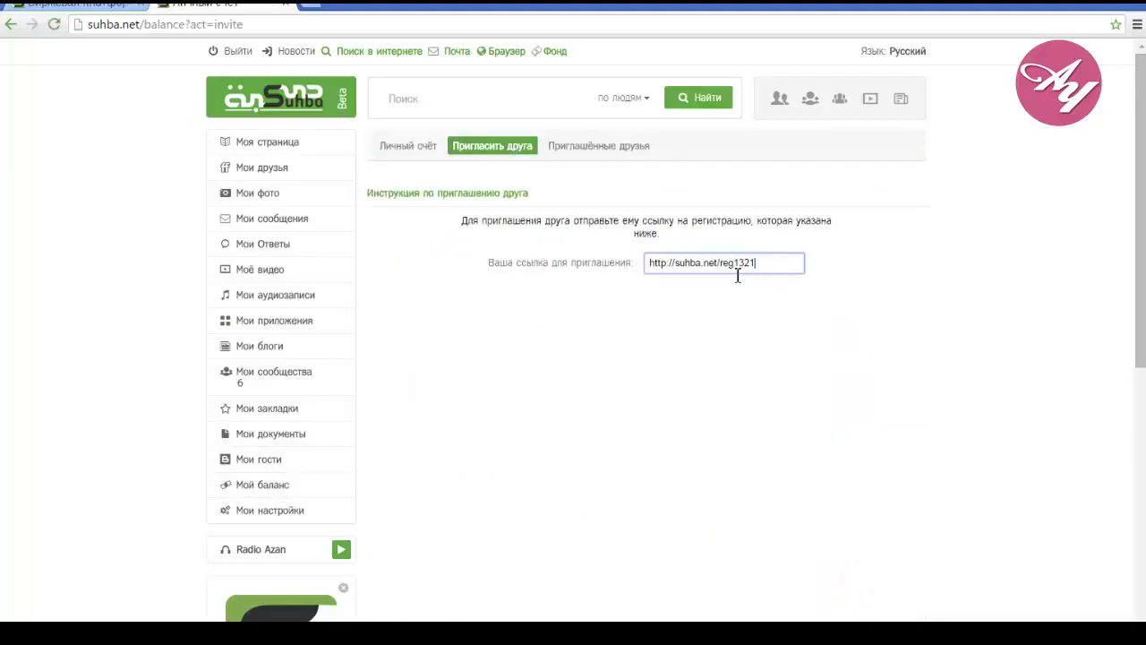
drag(738, 276, 646, 277)
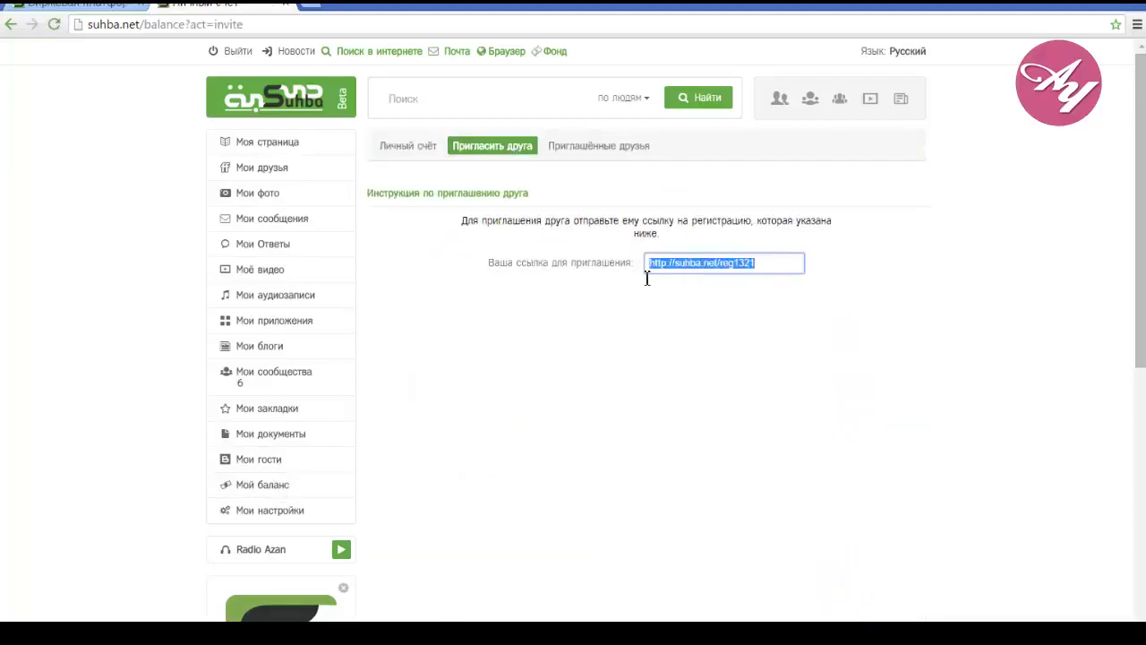
click(911, 293)
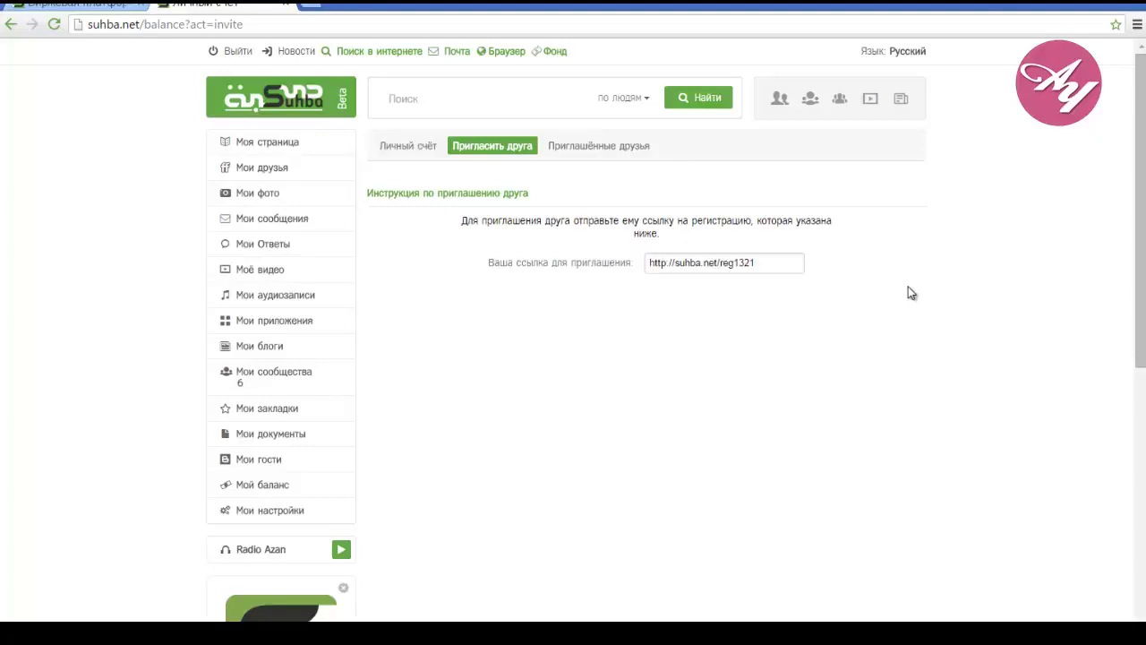
Step: View the Приглашённые друзья list and highlight the account balance under Личный счёт
click(611, 148)
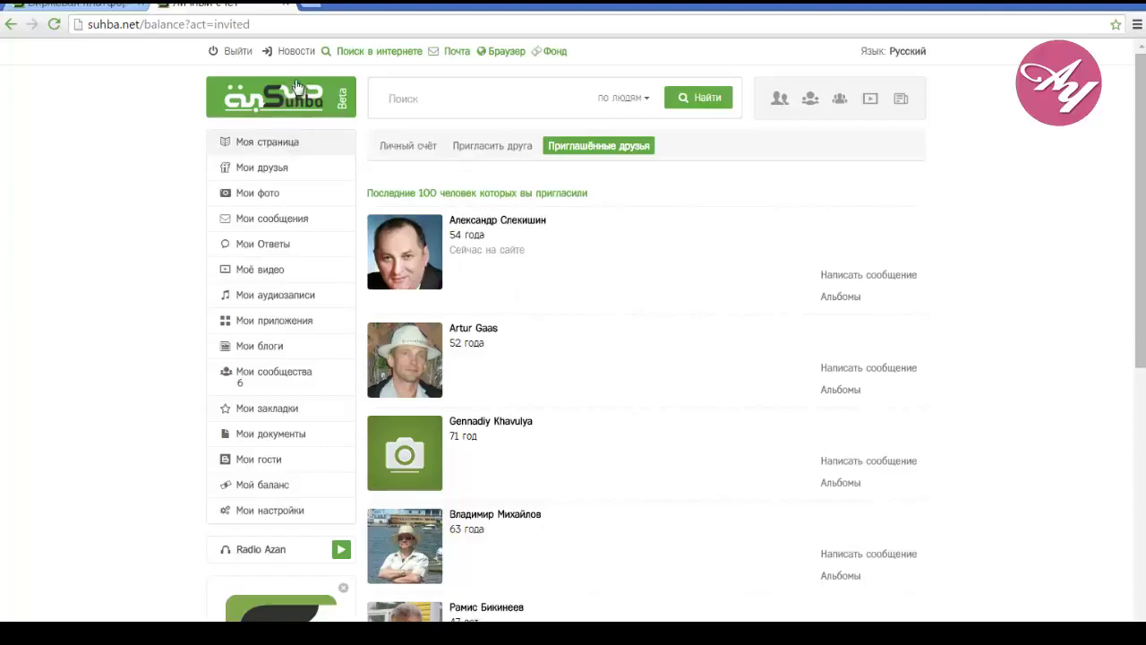
click(422, 147)
scroll(922, 399, down, 2)
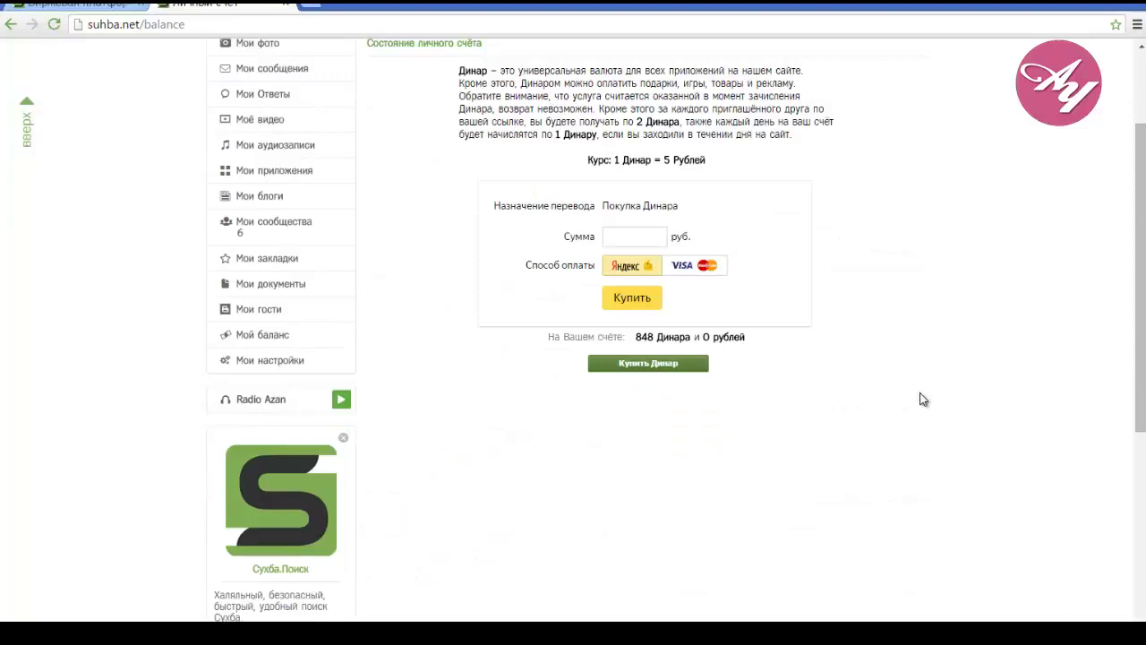
double_click(645, 337)
click(857, 361)
scroll(896, 335, up, 2)
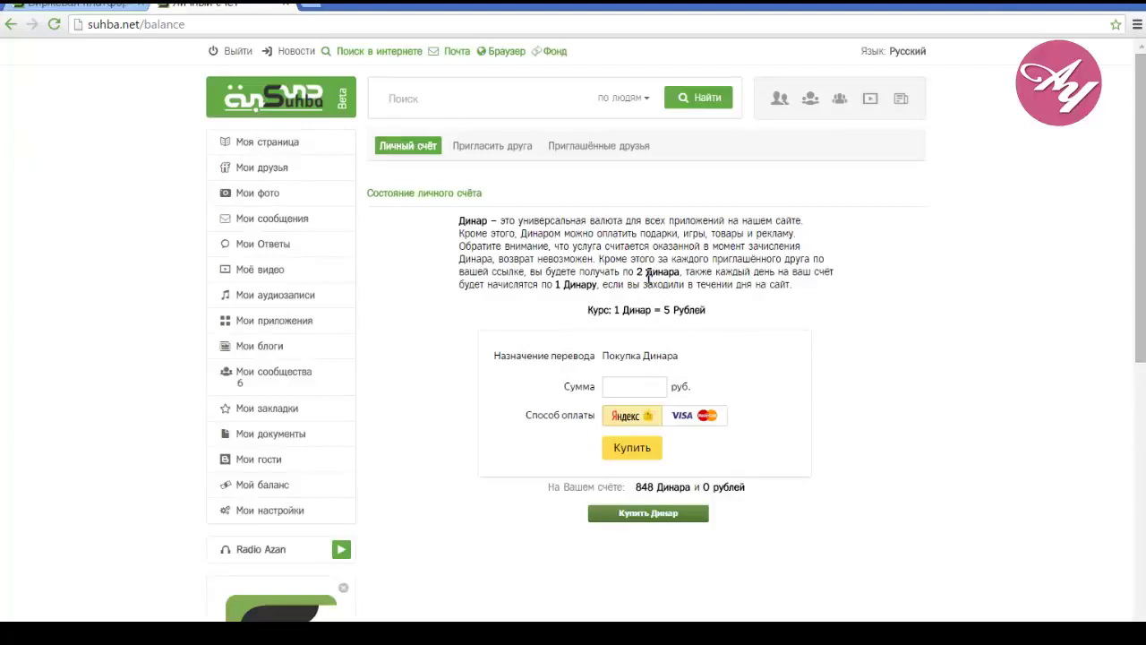
Step: Highlight the Динар rewards for a daily visit and for each invited friend in the account description
drag(602, 289, 559, 287)
click(680, 297)
drag(683, 271, 637, 273)
click(763, 263)
double_click(639, 271)
click(897, 310)
Step: Highlight the ruble value in the Динар exchange rate and the Динар amount in the account balance
double_click(644, 486)
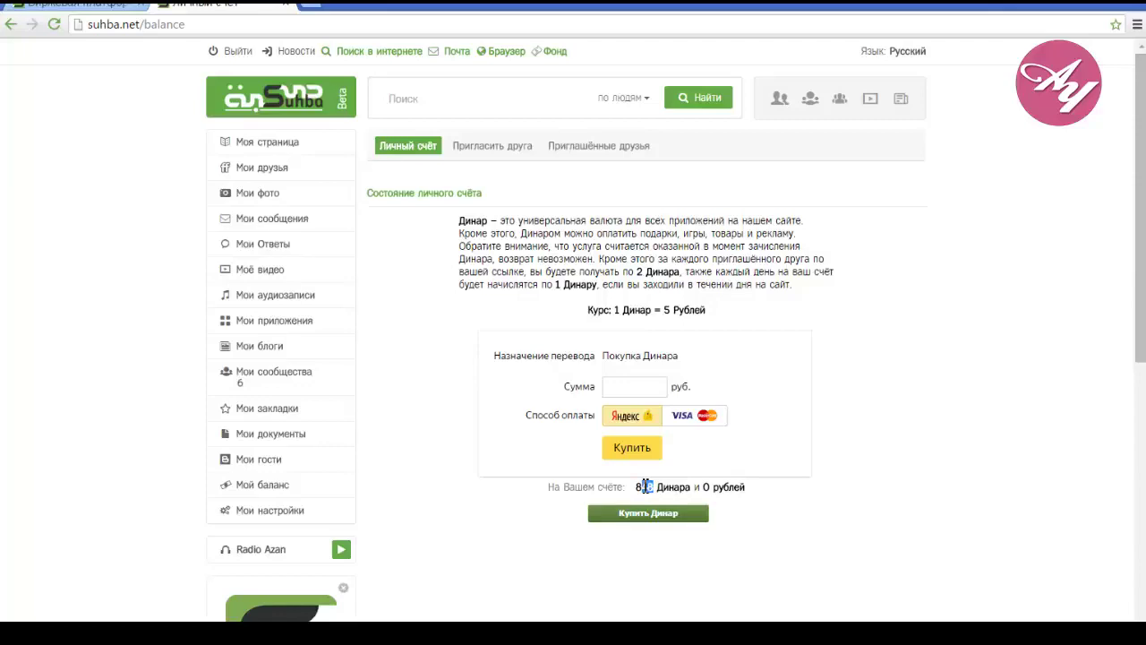
click(865, 421)
drag(664, 309, 706, 311)
drag(695, 492, 630, 492)
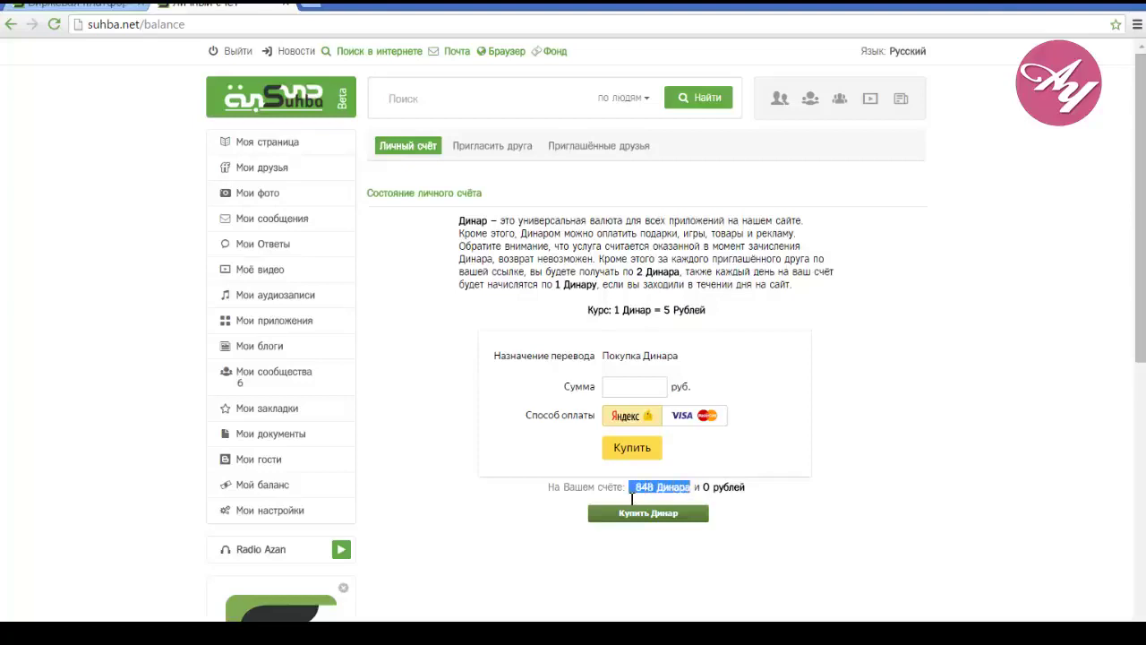
click(801, 506)
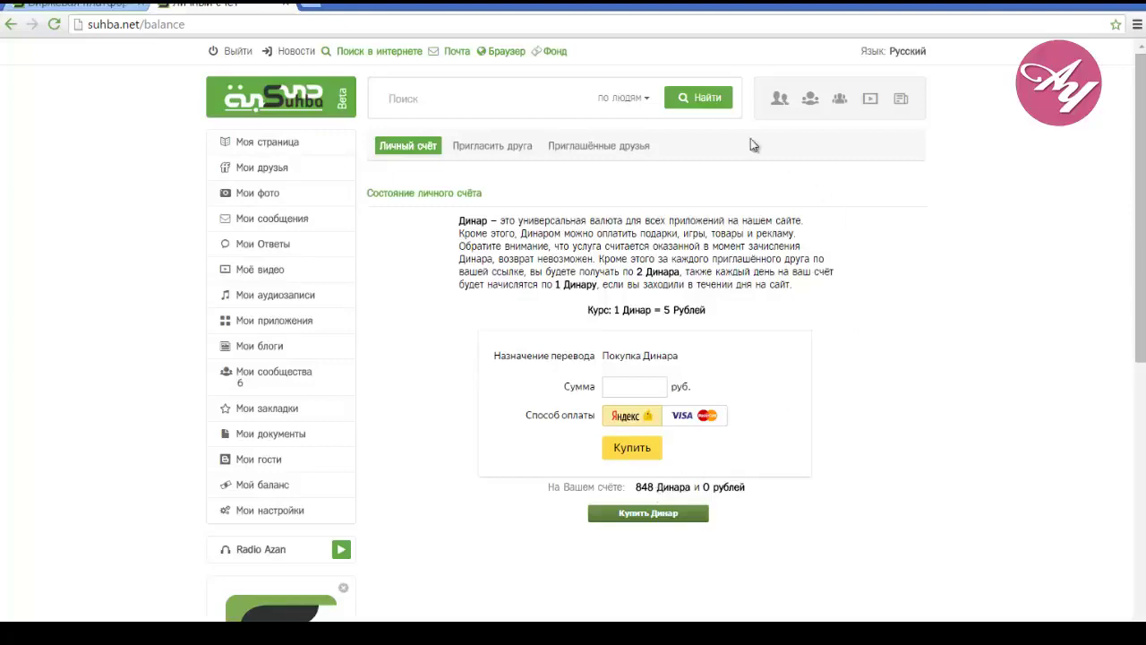
Step: Look over the advertising blocks on the balance page and the posts published on Моя страница
scroll(412, 400, down, 3)
scroll(412, 400, down, 3)
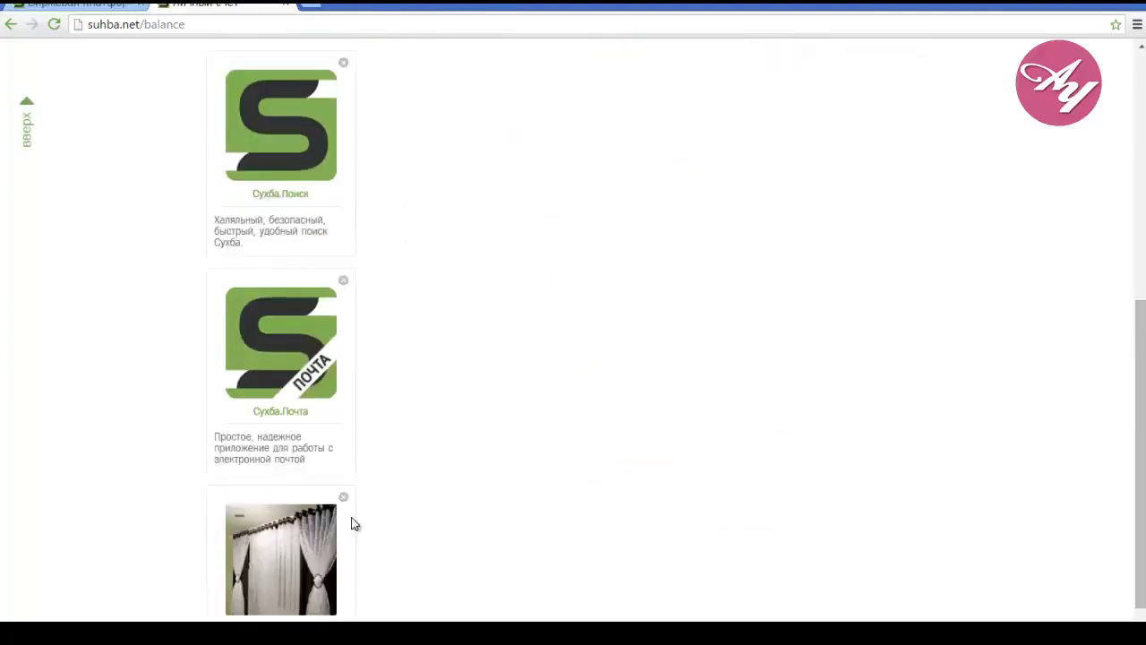
scroll(783, 413, down, 2)
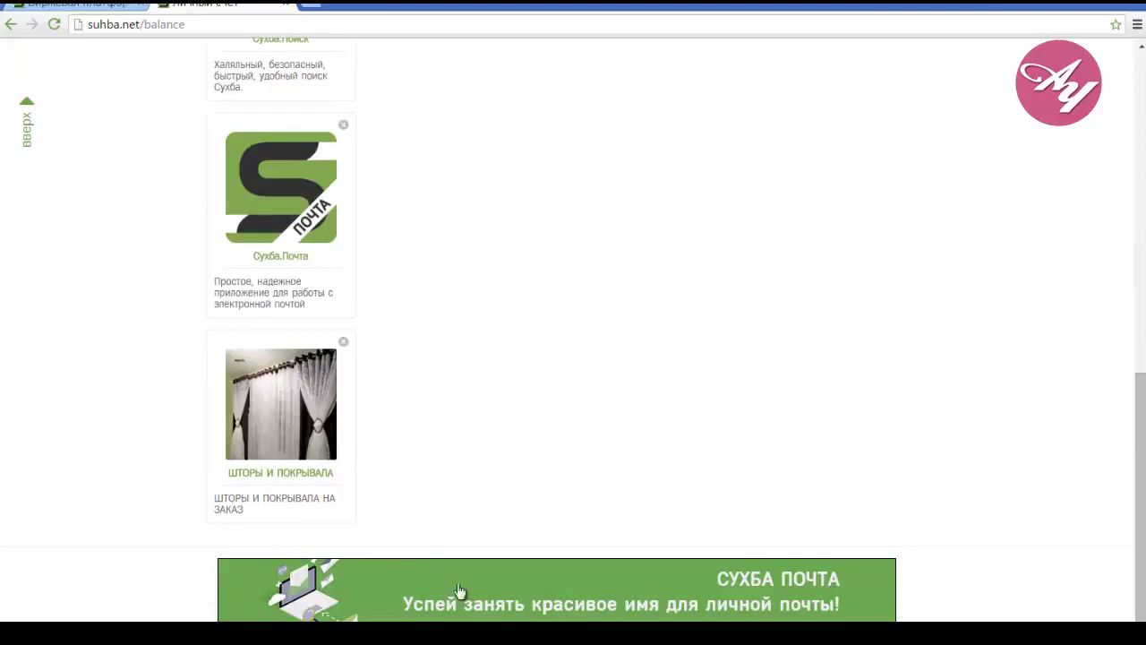
scroll(937, 378, up, 7)
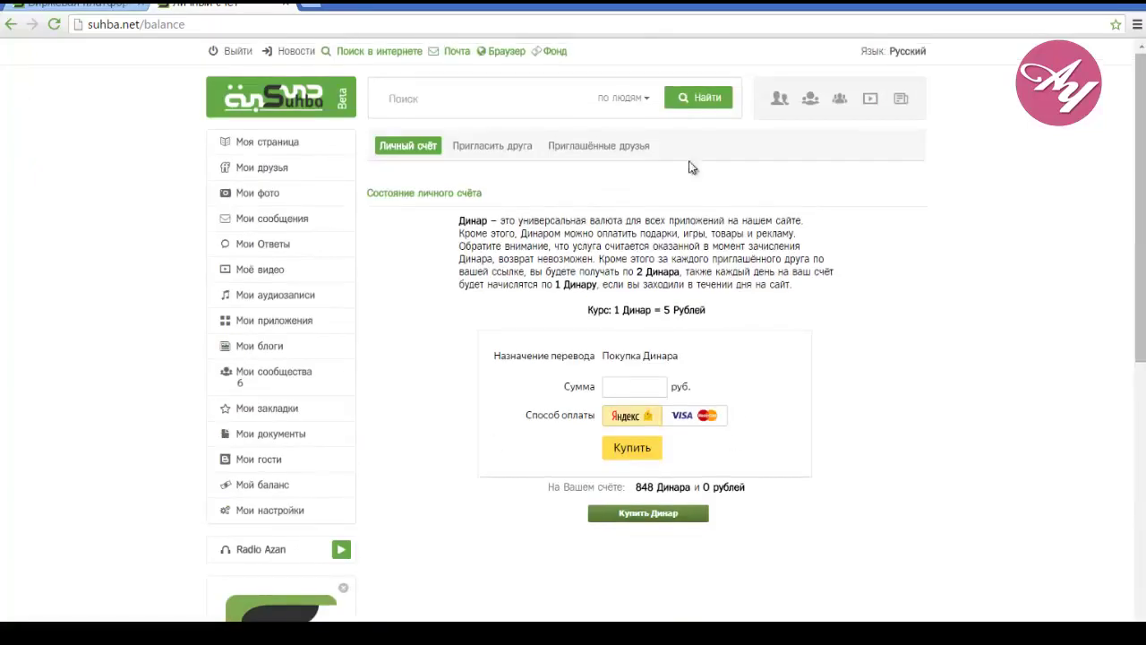
click(280, 147)
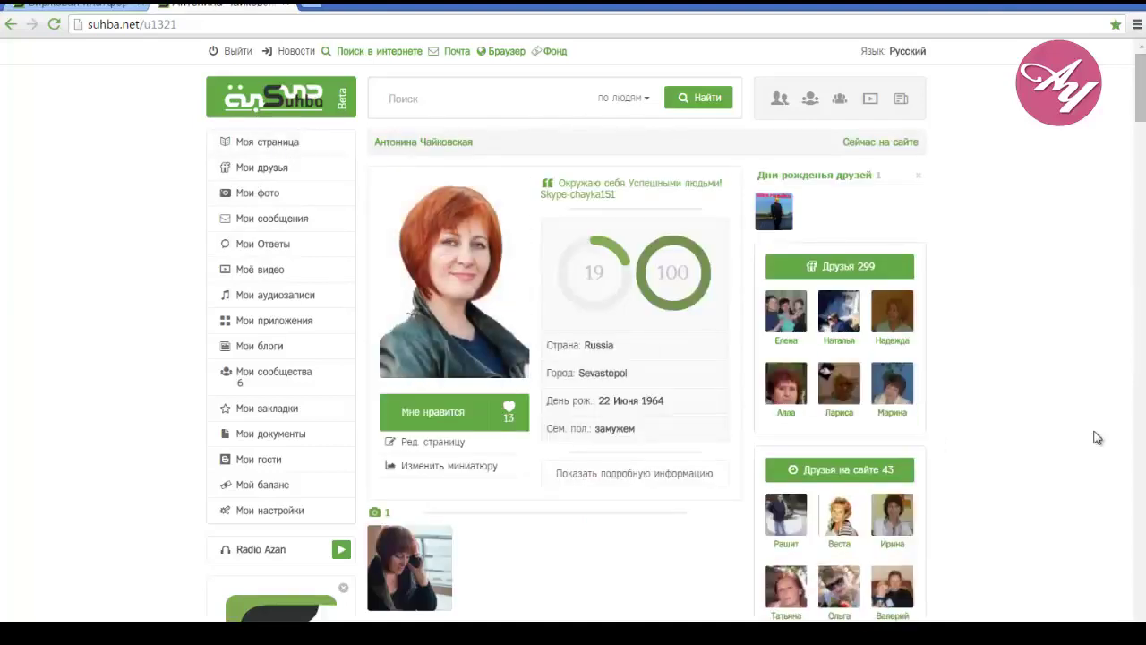
scroll(1098, 438, down, 20)
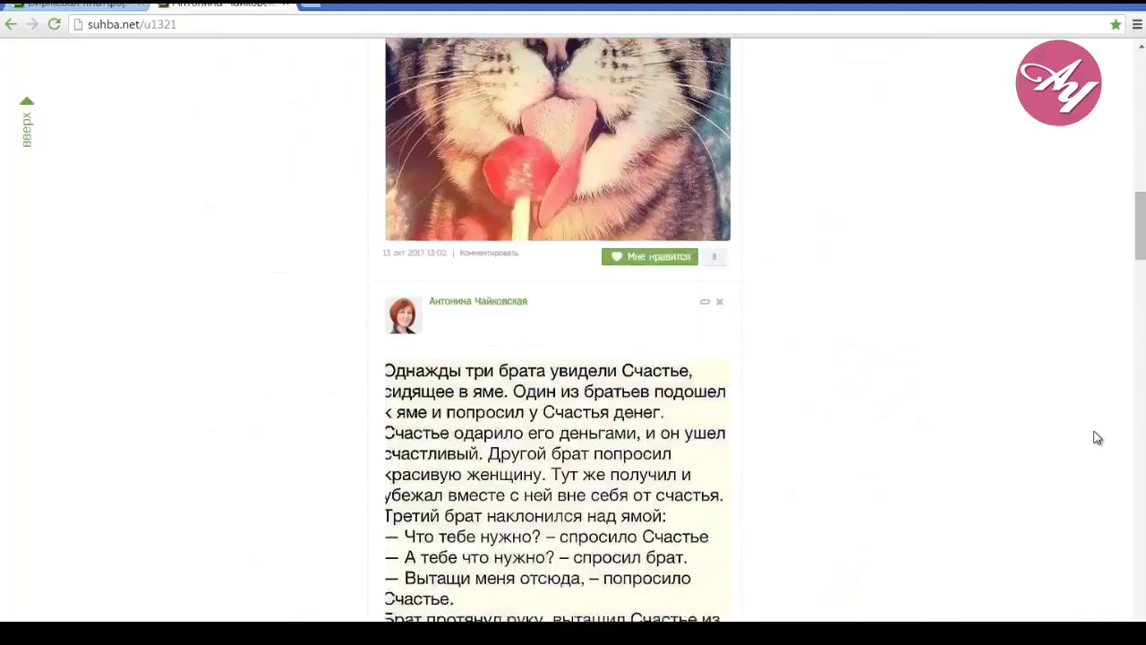
scroll(1098, 438, down, 6)
scroll(1098, 438, up, 8)
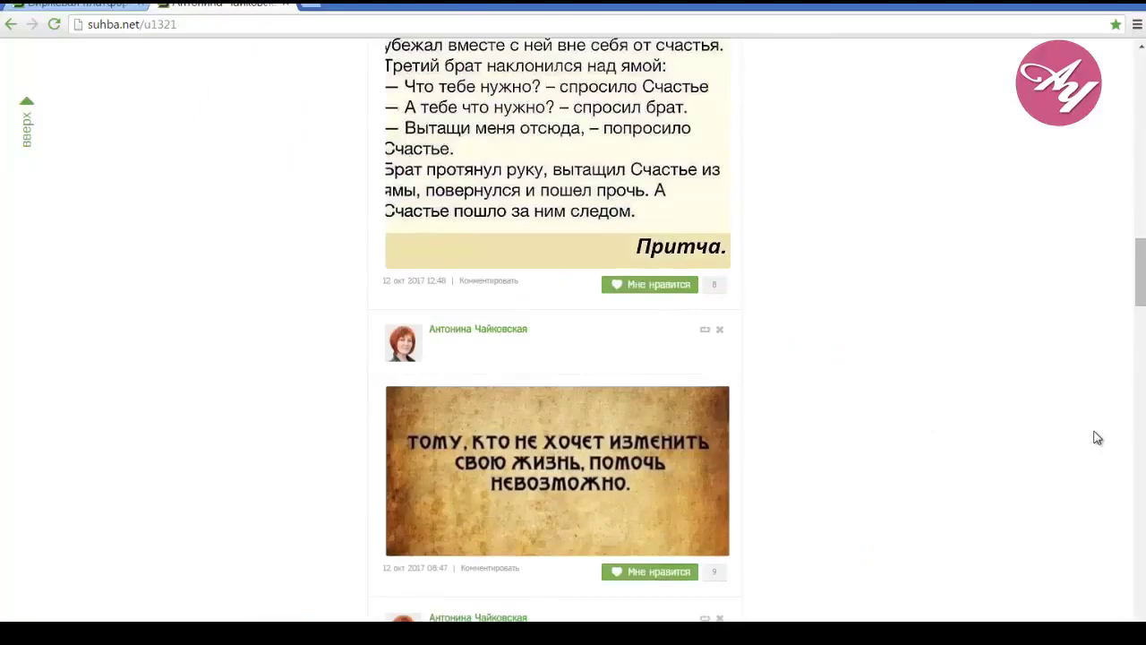
scroll(954, 370, up, 7)
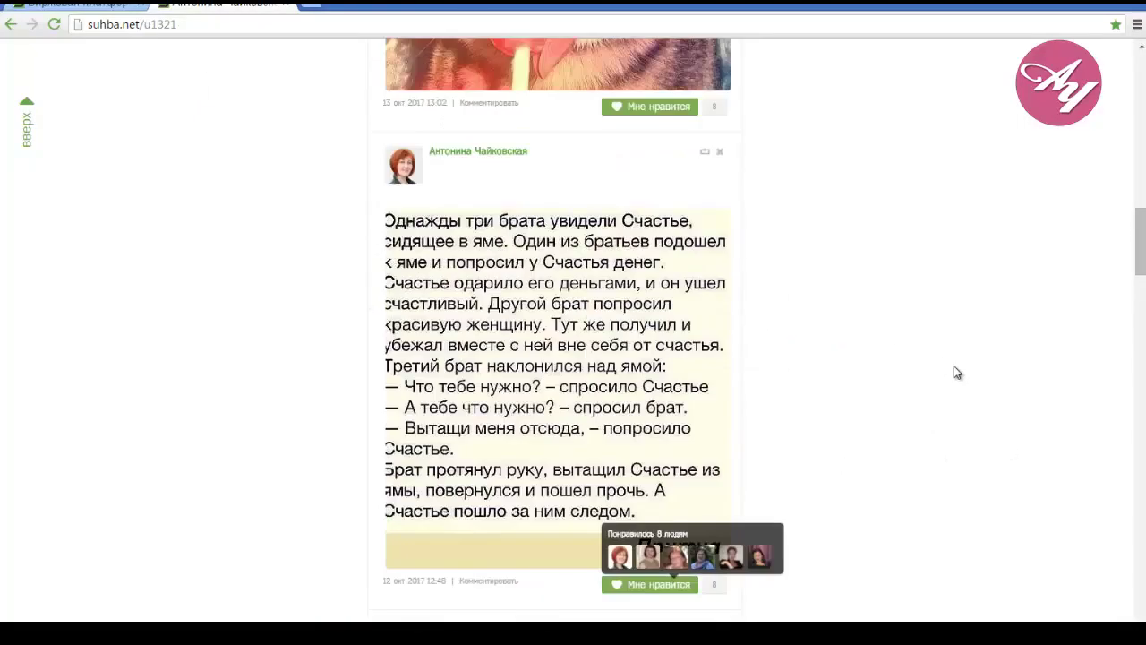
scroll(954, 370, up, 10)
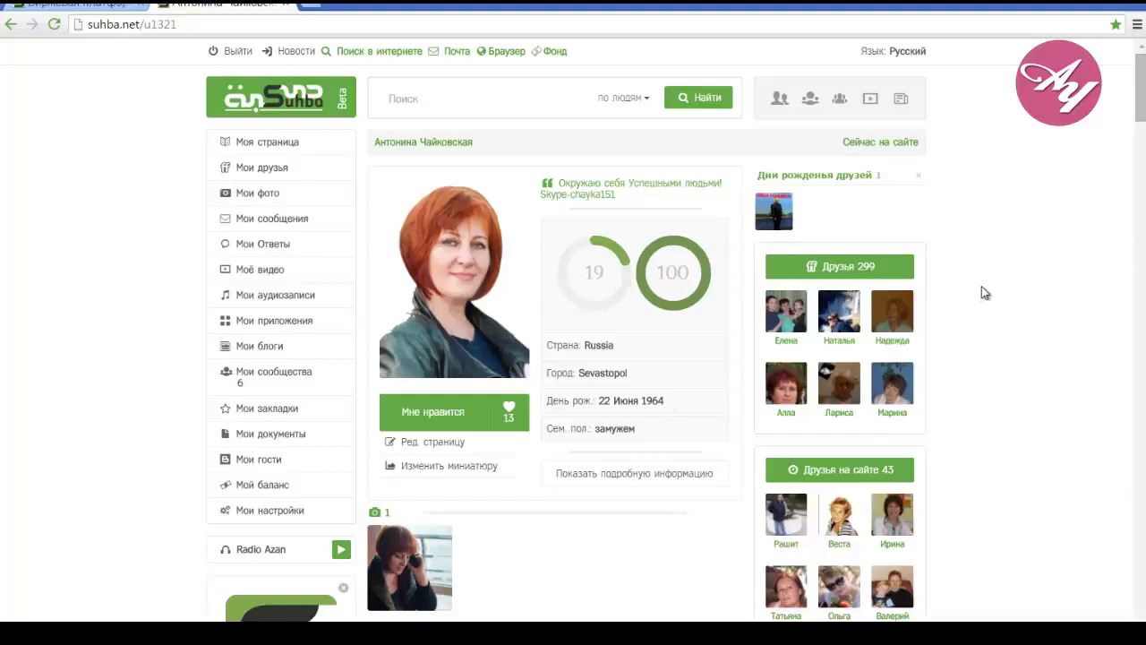
Step: Open the people search, limit it to profiles with a photo, and send friend requests to the first three people
click(779, 101)
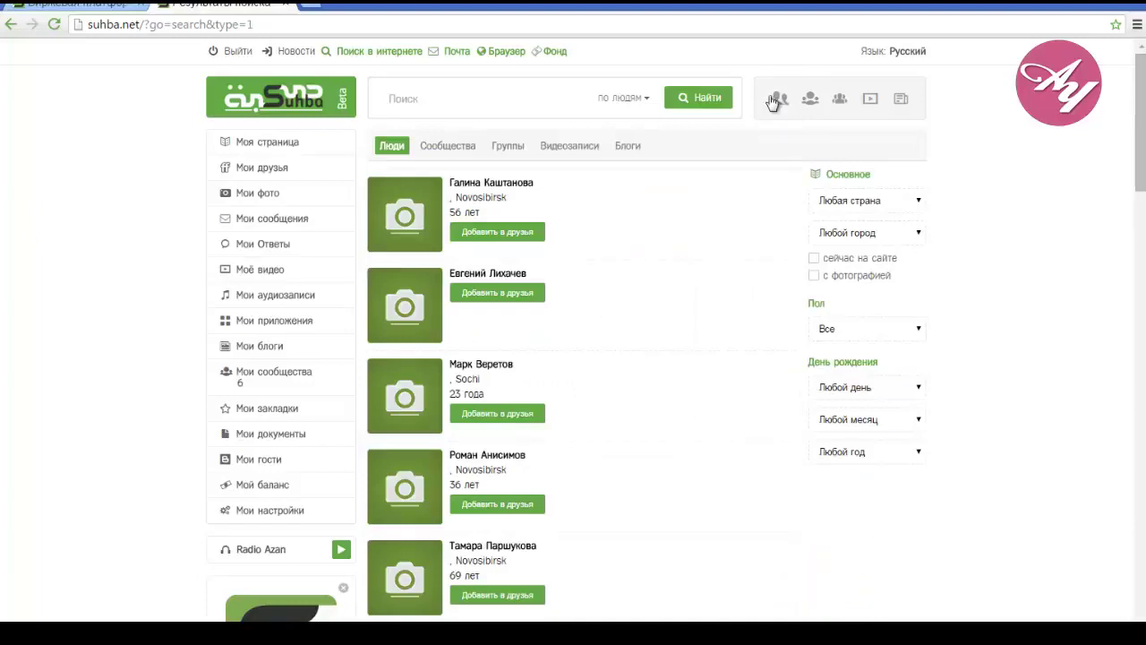
click(814, 276)
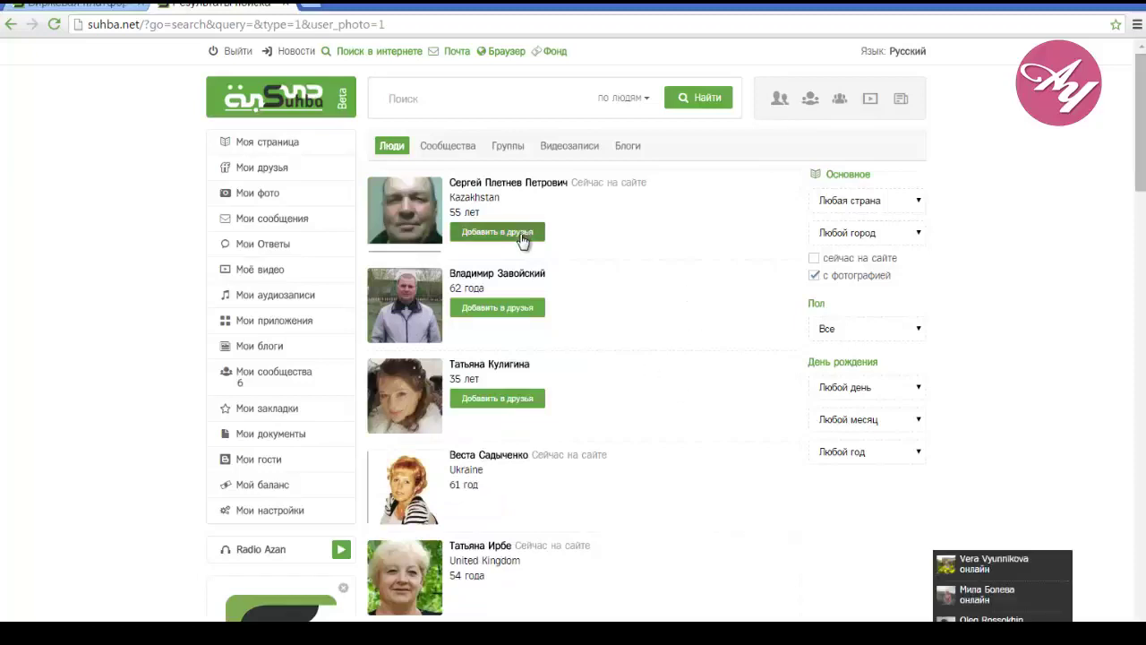
click(506, 308)
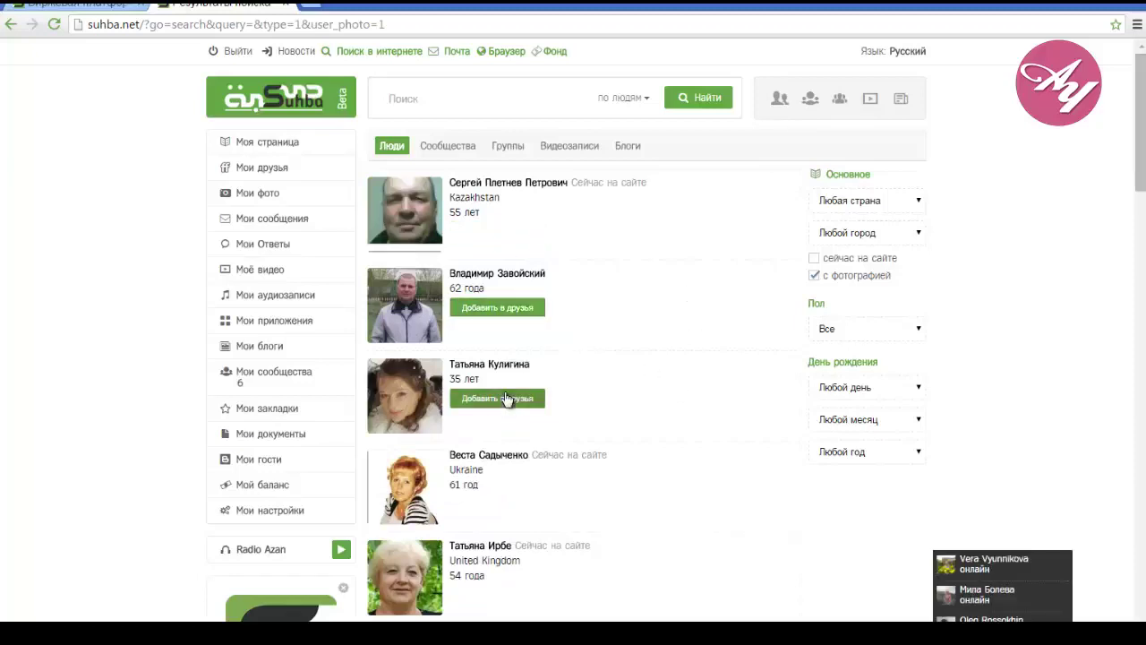
click(509, 399)
Step: Send friend requests to two more people further down the results and browse the rest of the list
scroll(573, 412, down, 3)
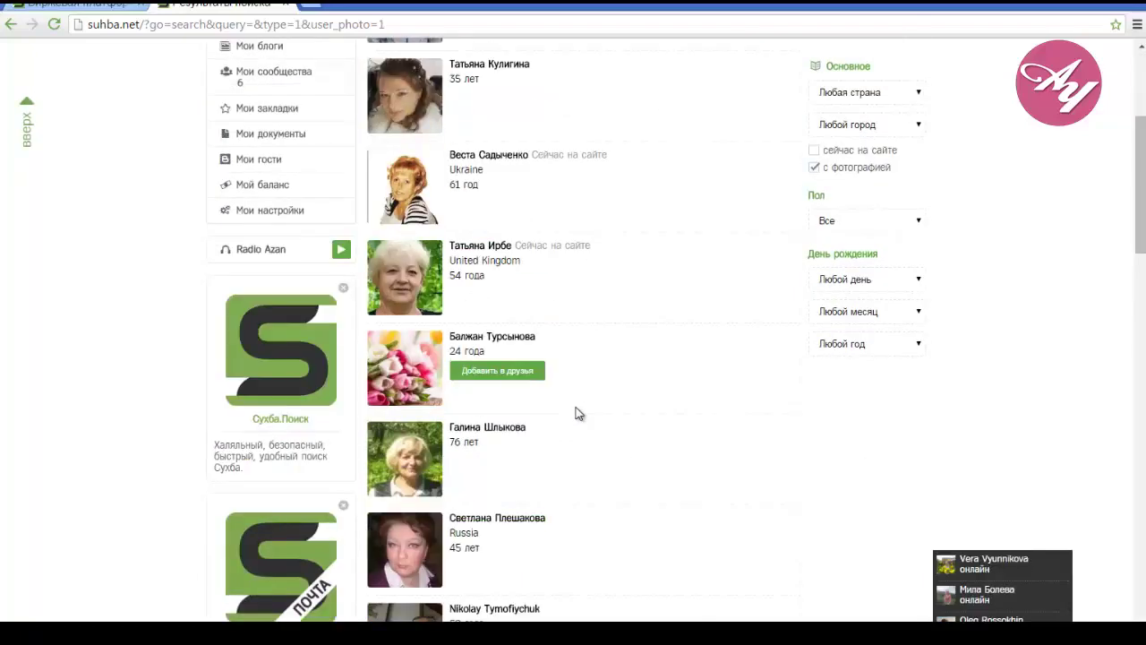
scroll(577, 411, down, 5)
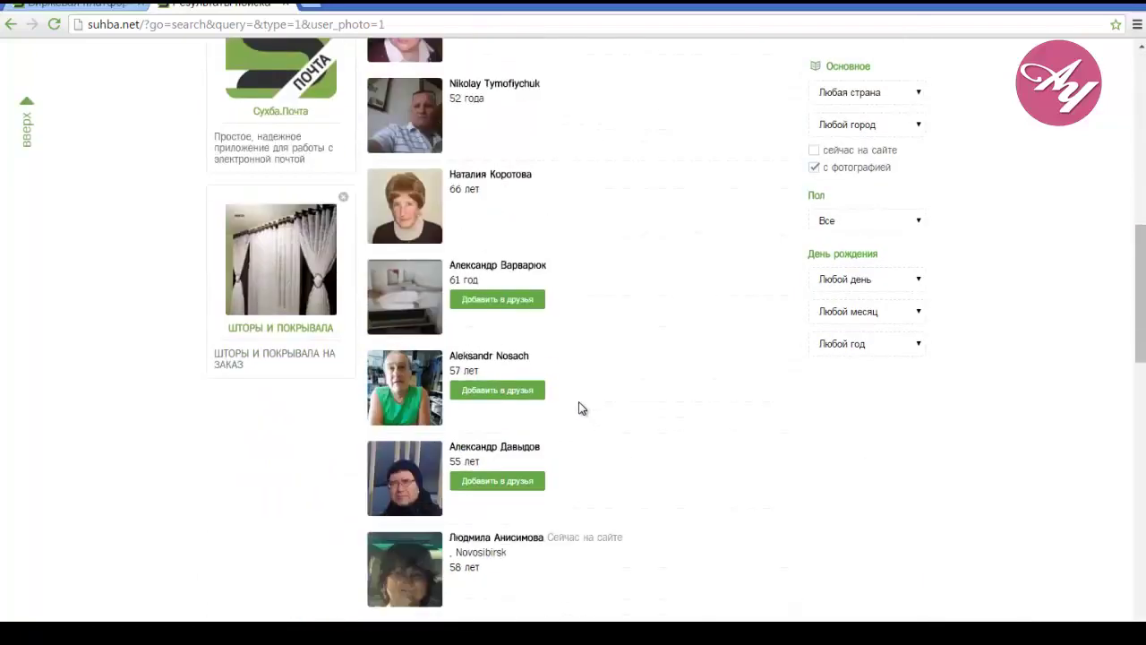
click(522, 394)
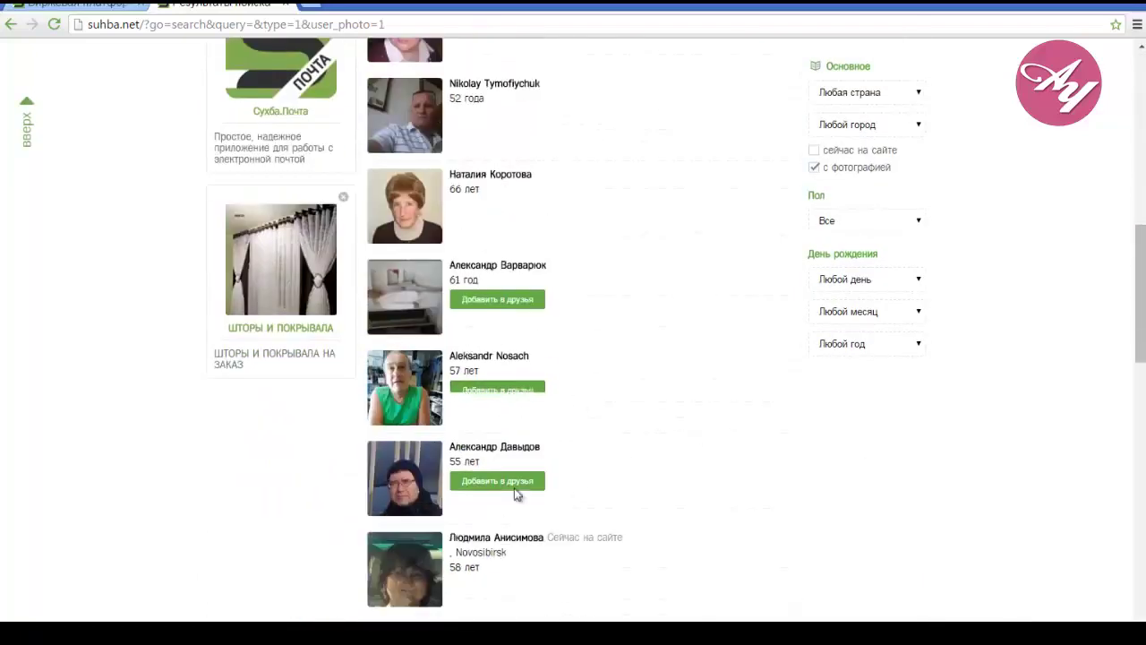
click(517, 481)
scroll(705, 456, down, 8)
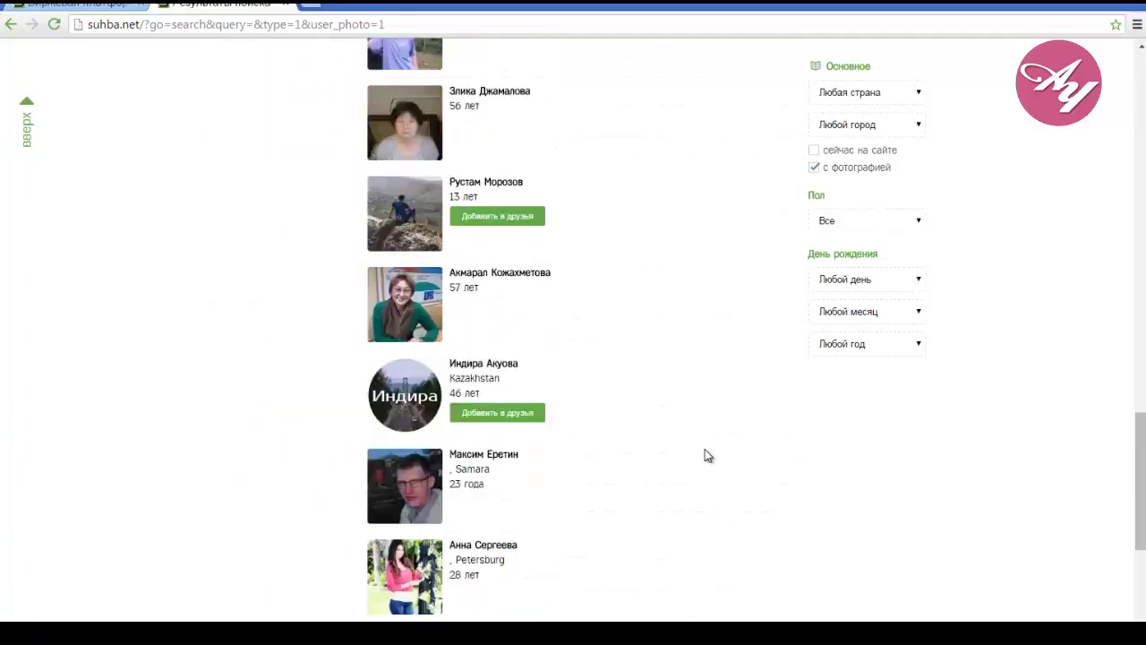
scroll(645, 323, up, 6)
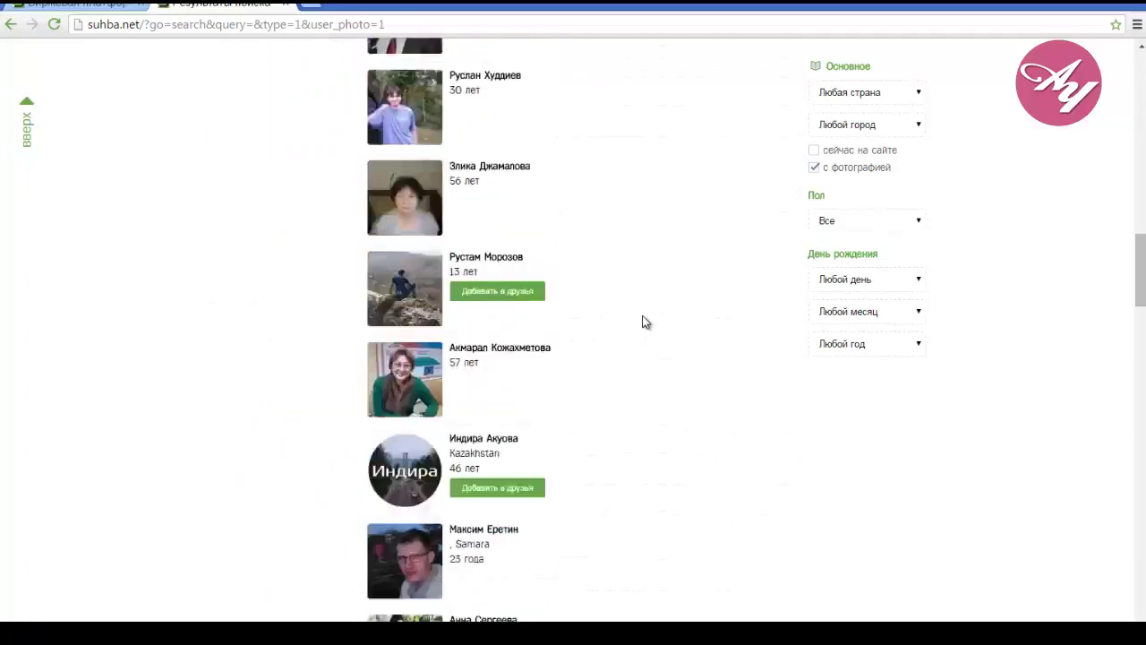
scroll(643, 323, up, 12)
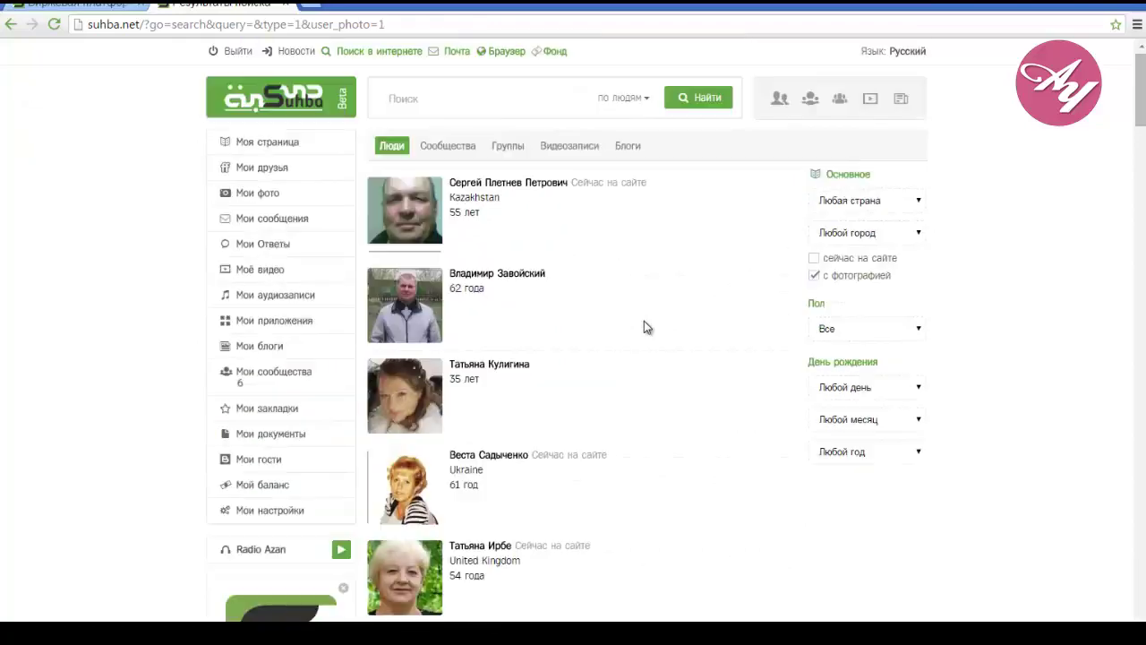
Step: Open the Новости feed and like the watermelon post, the autumn-leaves post and the business-channel invitation with the Suhba picture
click(299, 53)
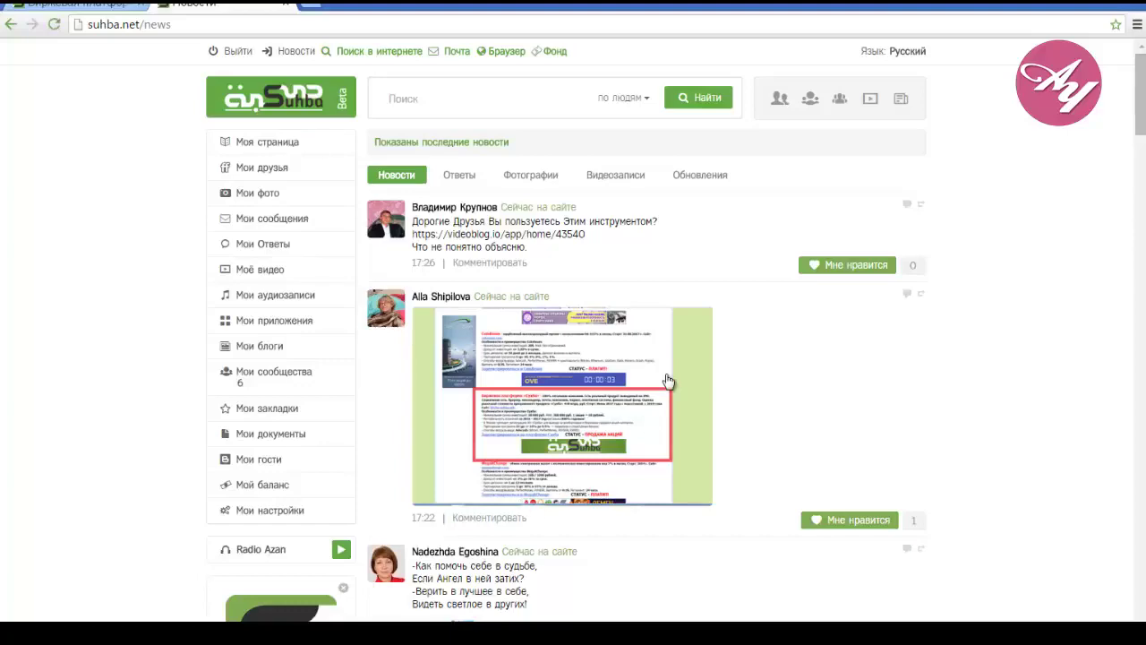
scroll(1056, 360, down, 3)
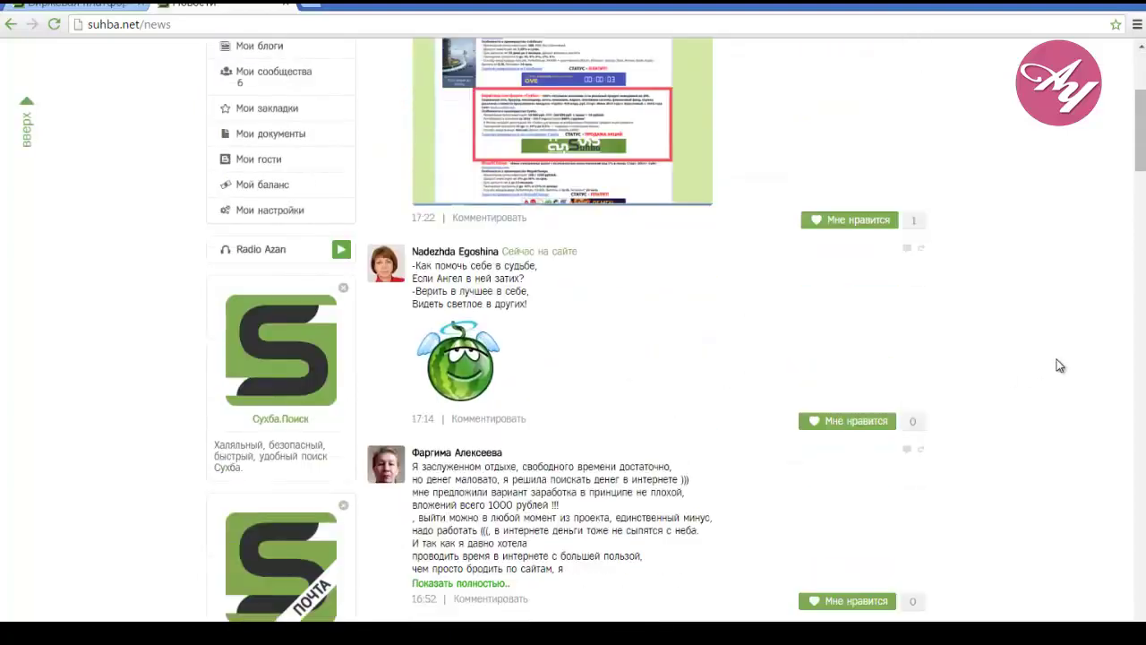
click(805, 421)
scroll(1022, 473, down, 4)
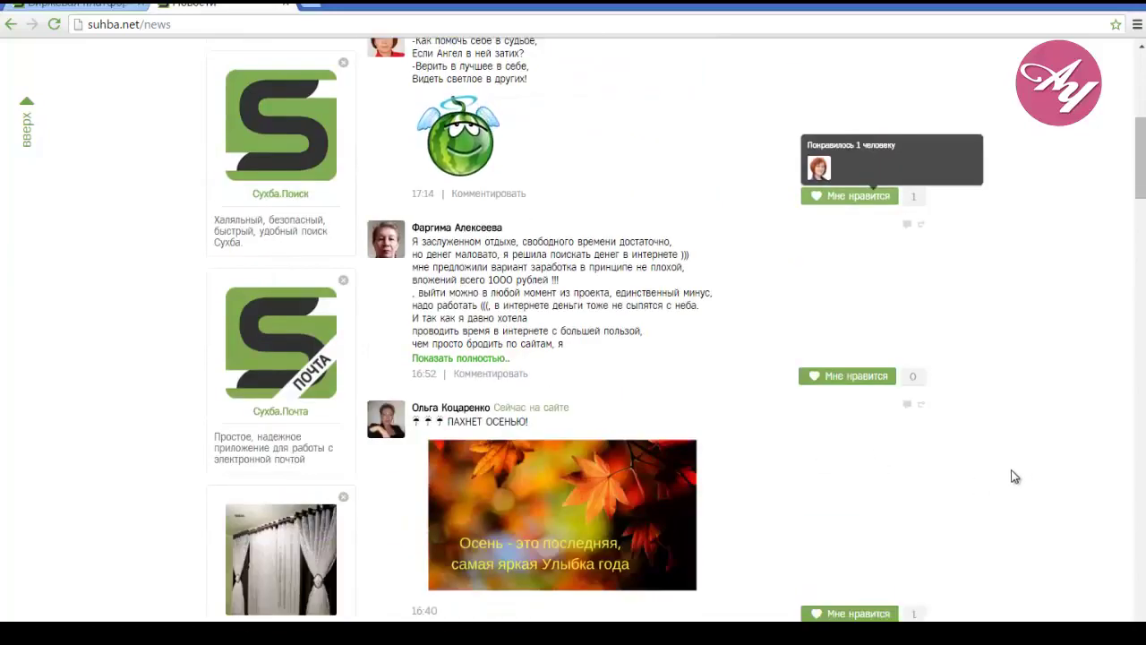
scroll(890, 511, down, 4)
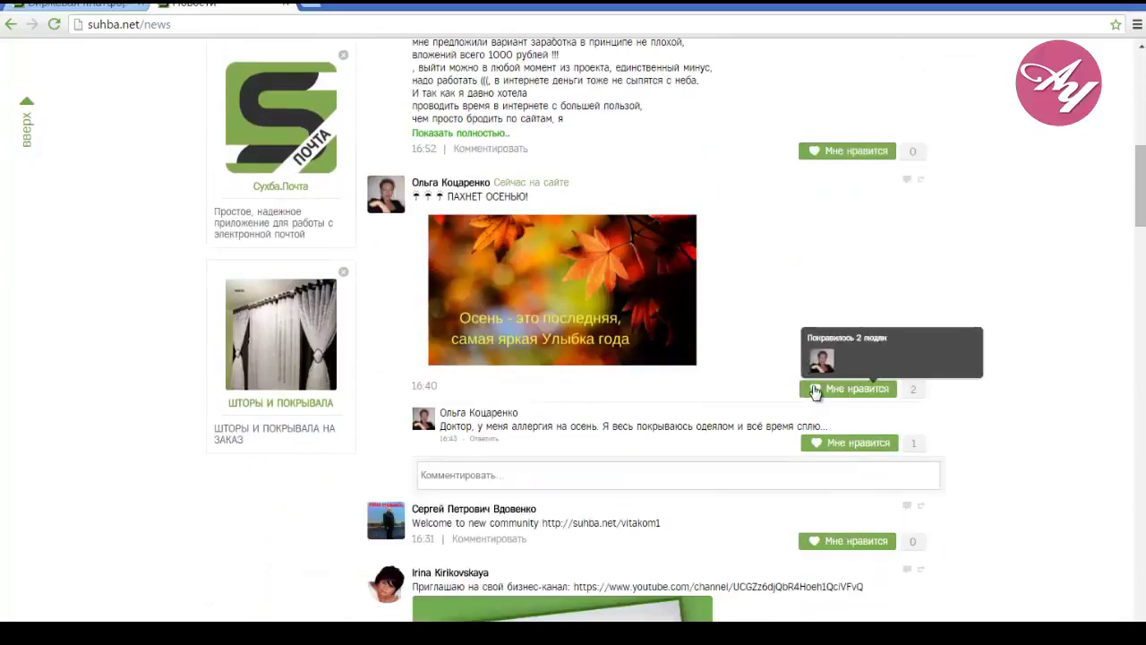
scroll(739, 415, down, 7)
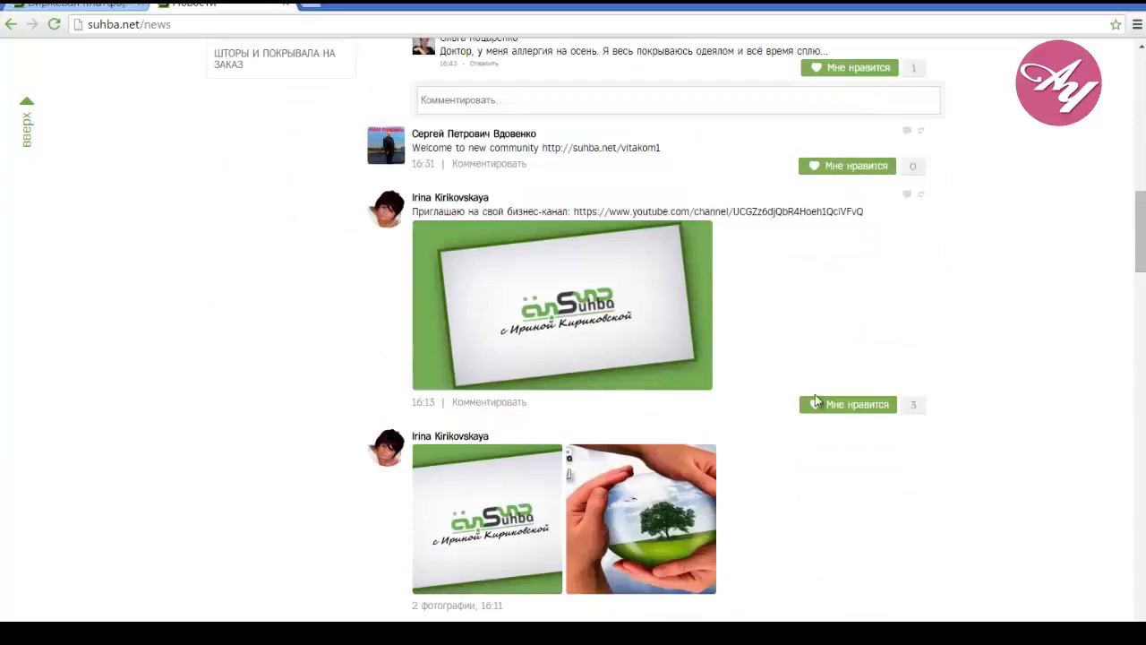
click(815, 405)
scroll(788, 439, down, 4)
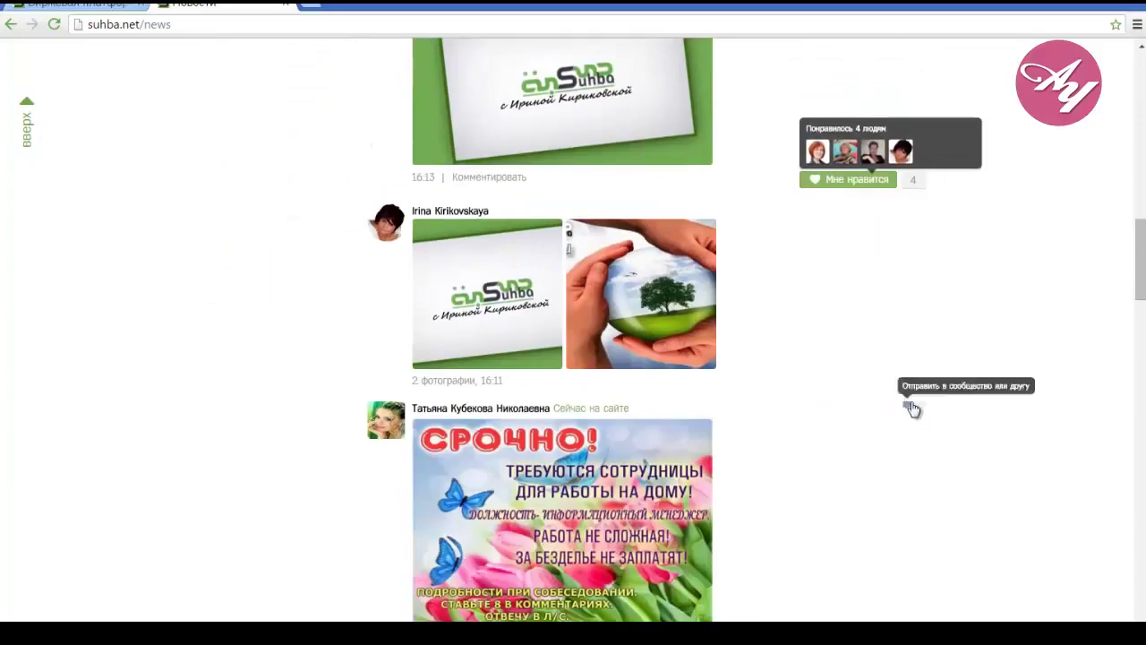
Step: Look back over the liked posts in the news feed and return to its beginning
scroll(804, 409, up, 10)
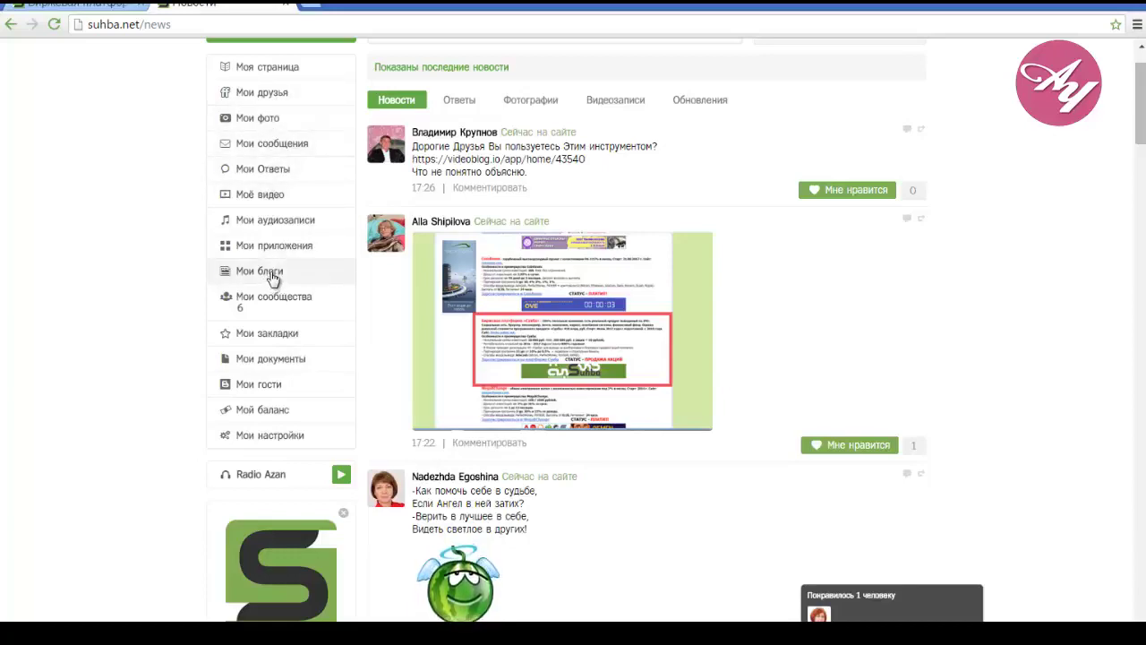
scroll(273, 278, down, 6)
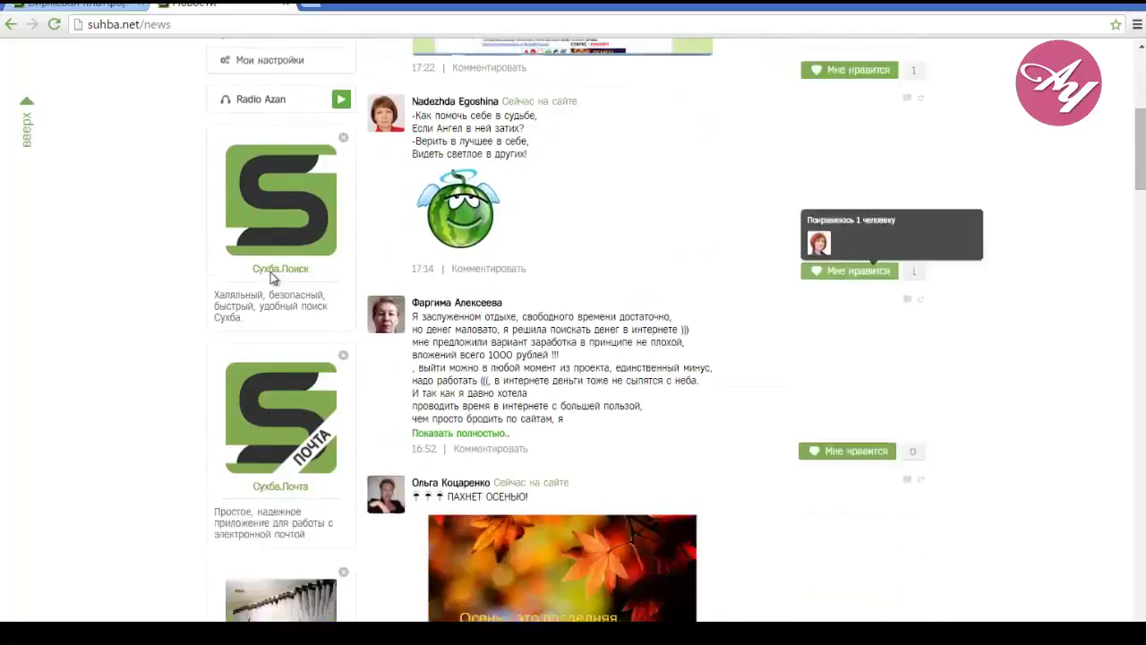
mouse_move(856, 538)
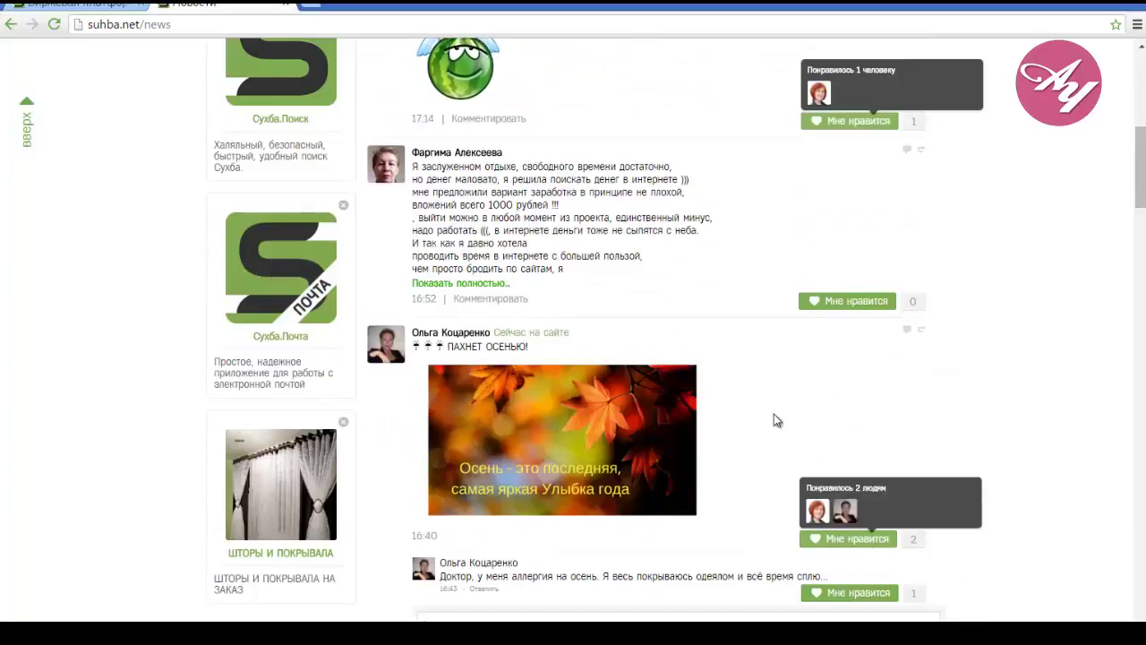
scroll(773, 414, up, 2)
scroll(776, 420, up, 5)
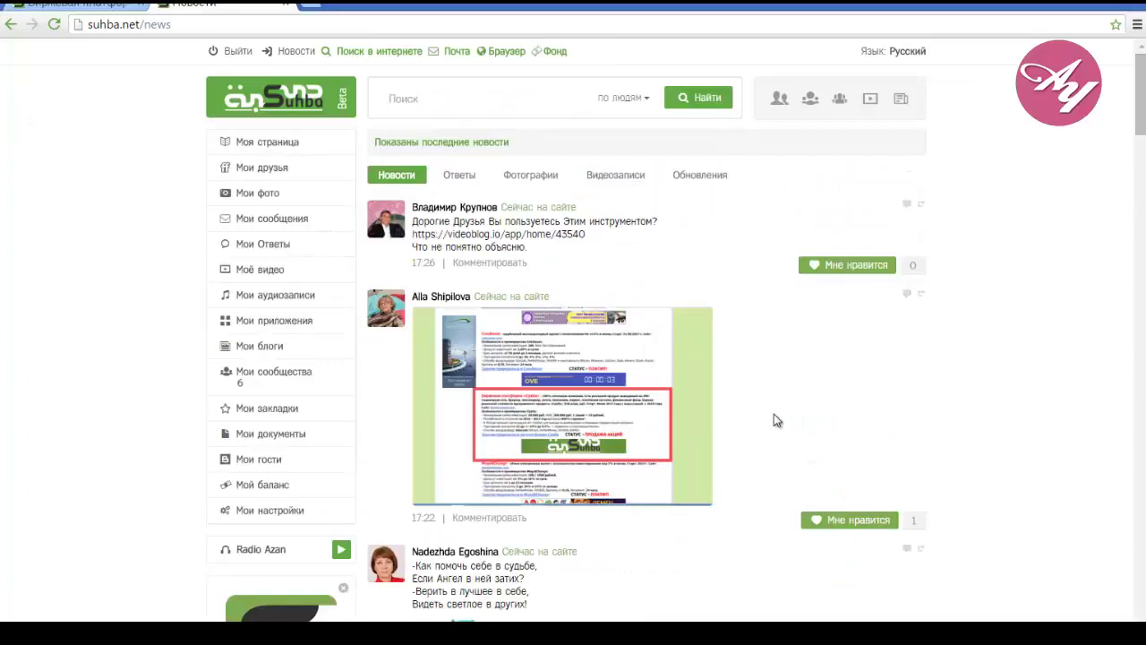
Step: Open Мои сообщения to view the dialogs page with friends online, and try to go back to the earlier pages
click(273, 223)
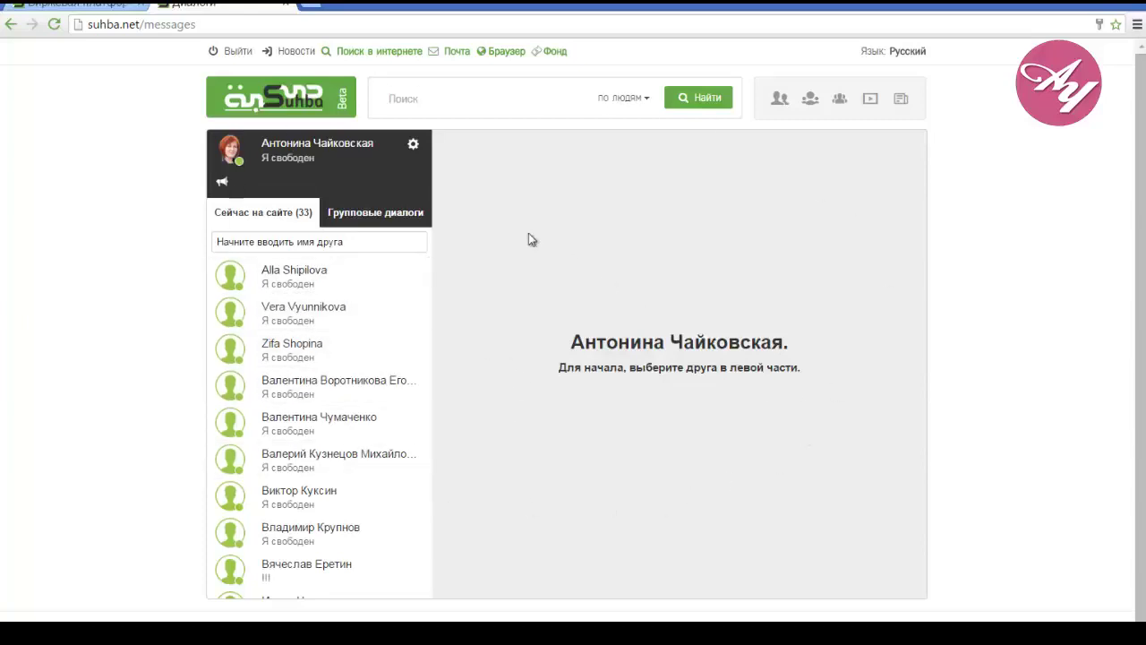
click(10, 26)
click(9, 28)
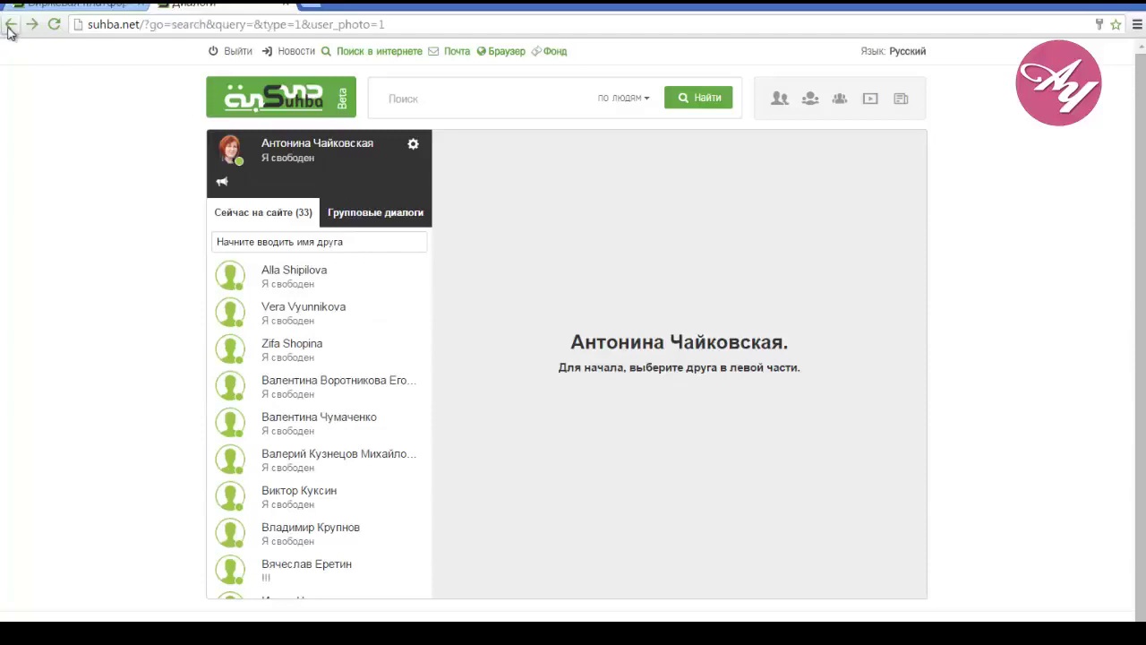
click(9, 29)
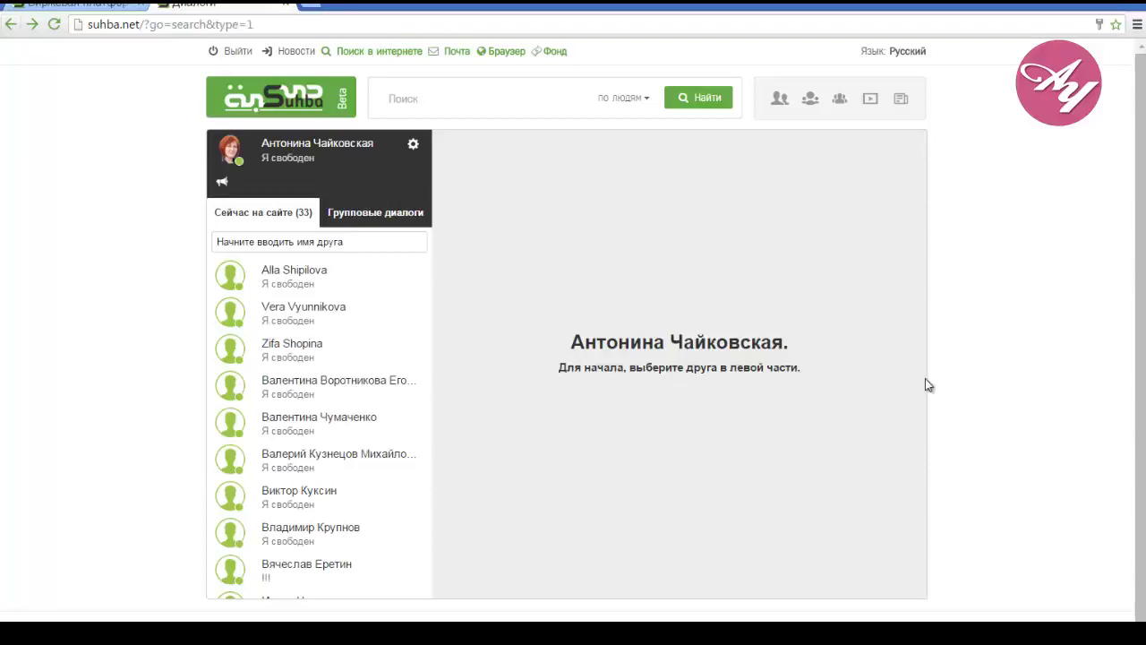
scroll(928, 384, down, 1)
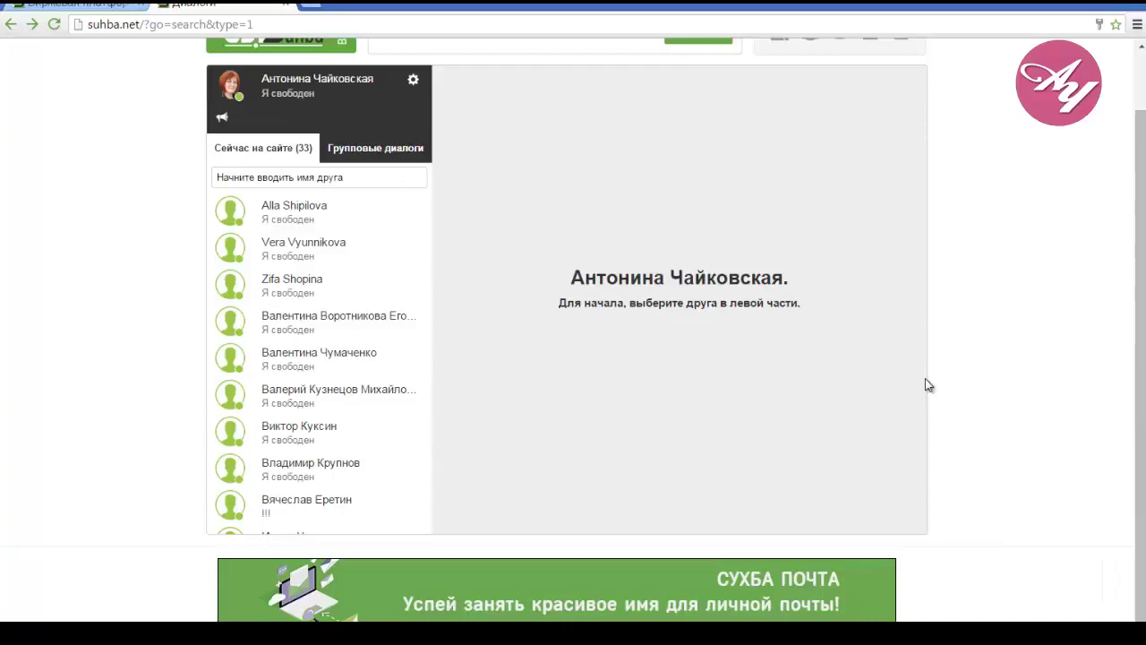
scroll(588, 187, up, 1)
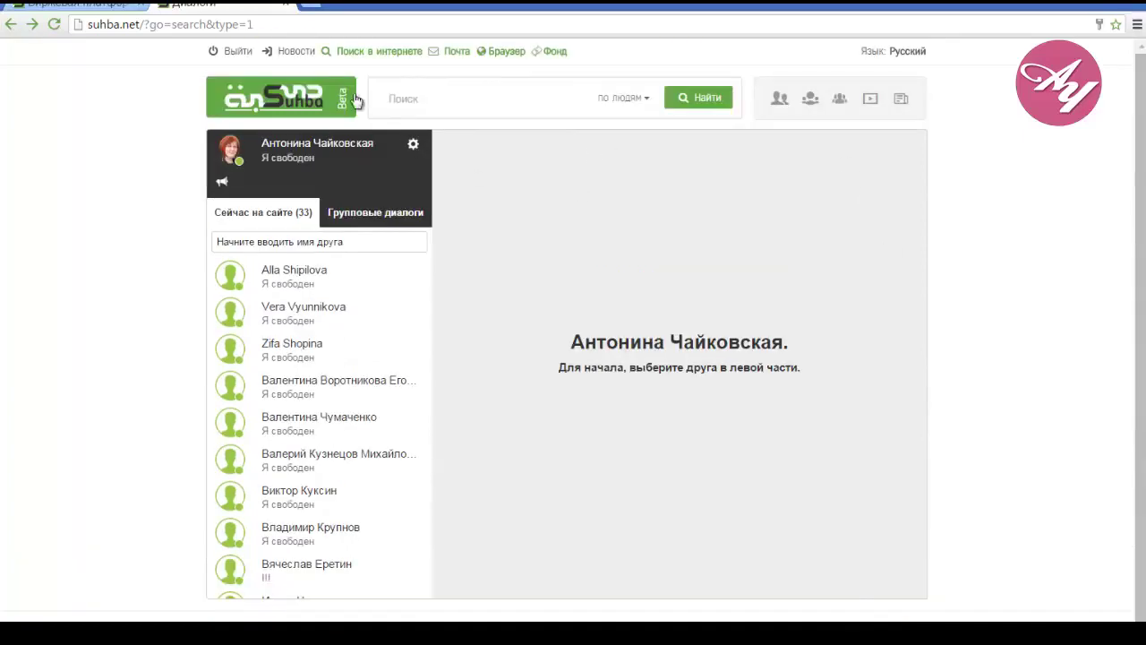
Step: Reopen the Новости feed and look through its latest posts
click(290, 52)
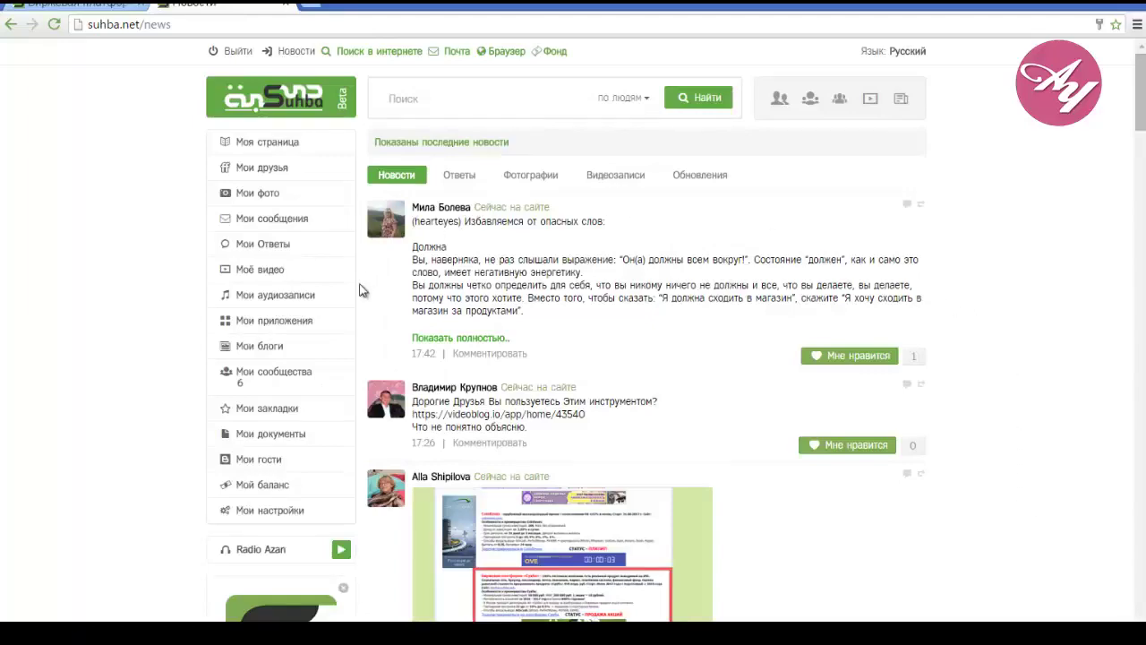
scroll(1104, 408, down, 2)
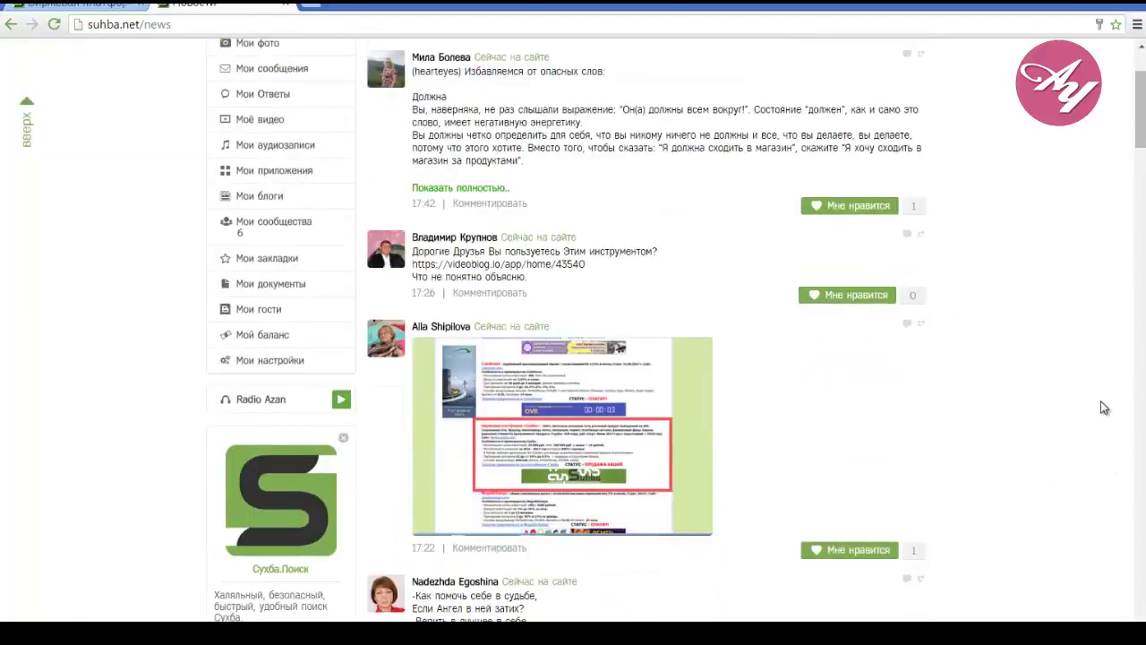
scroll(1104, 408, down, 4)
scroll(1104, 408, up, 6)
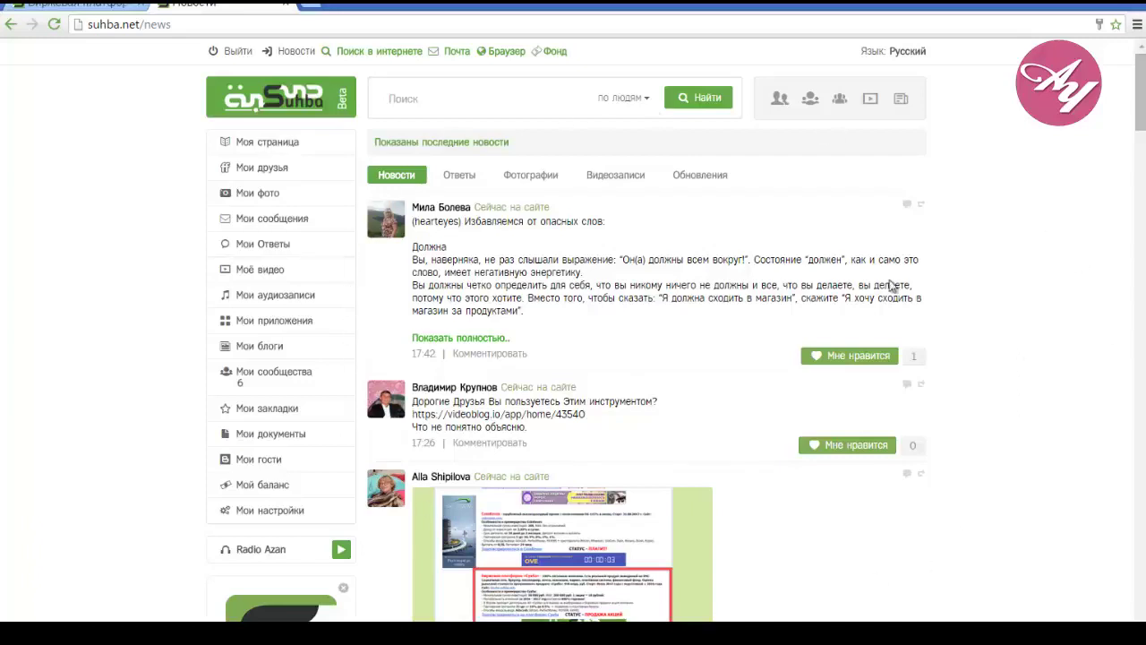
Step: Open Моя страница and look over the profile details, friends, groups and communities
click(275, 145)
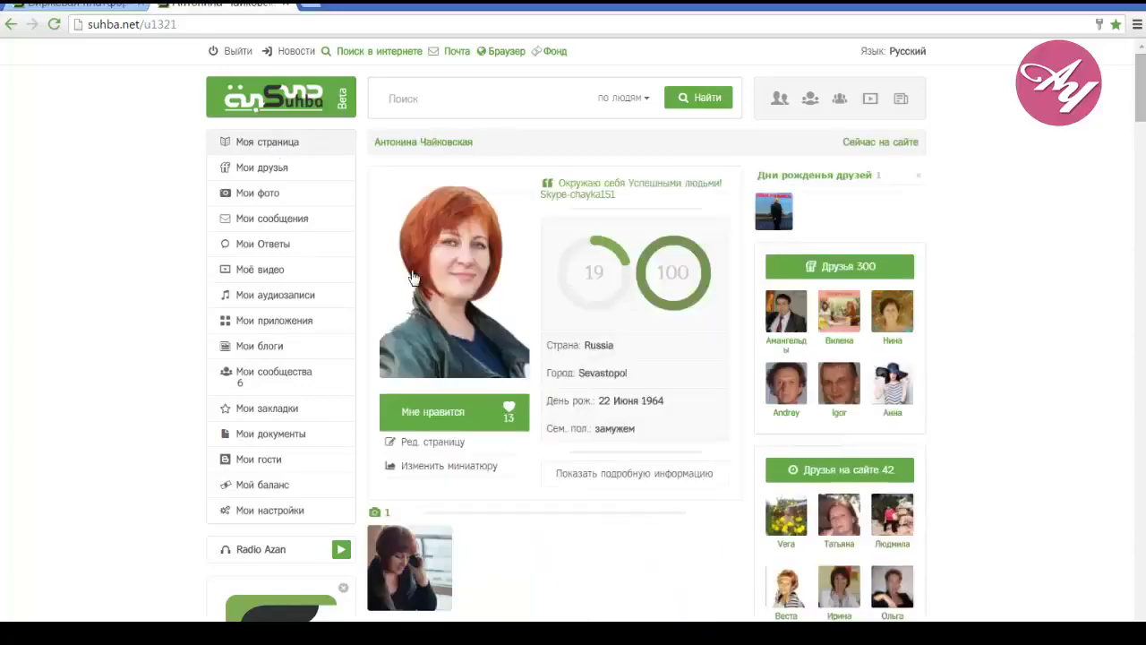
scroll(1090, 412, down, 2)
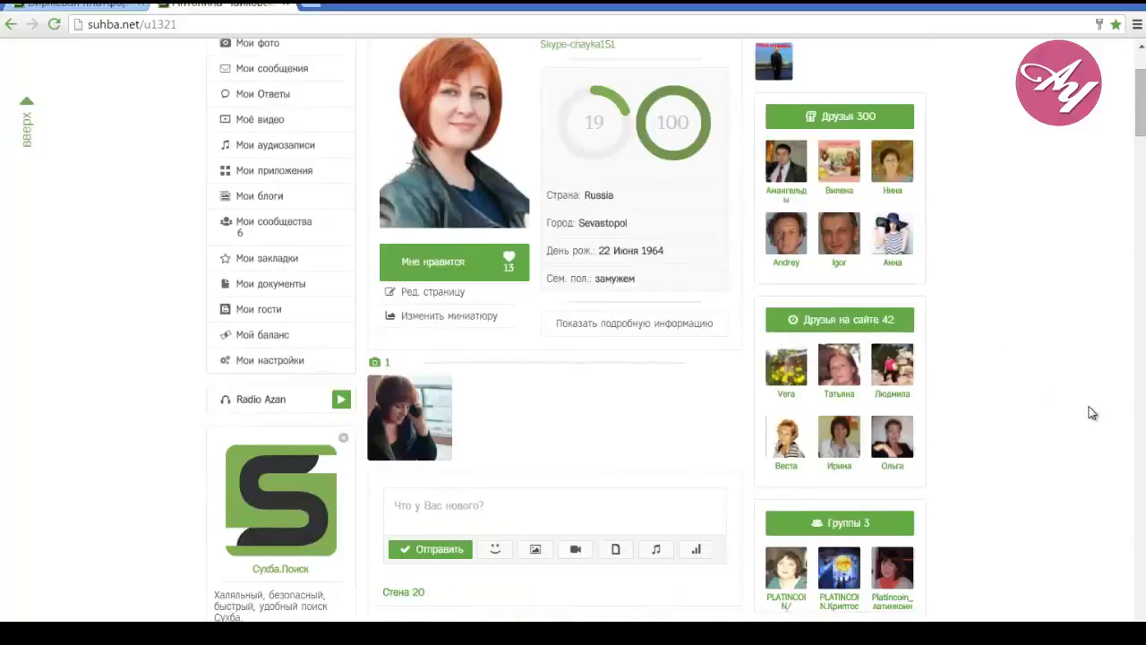
scroll(1091, 414, down, 2)
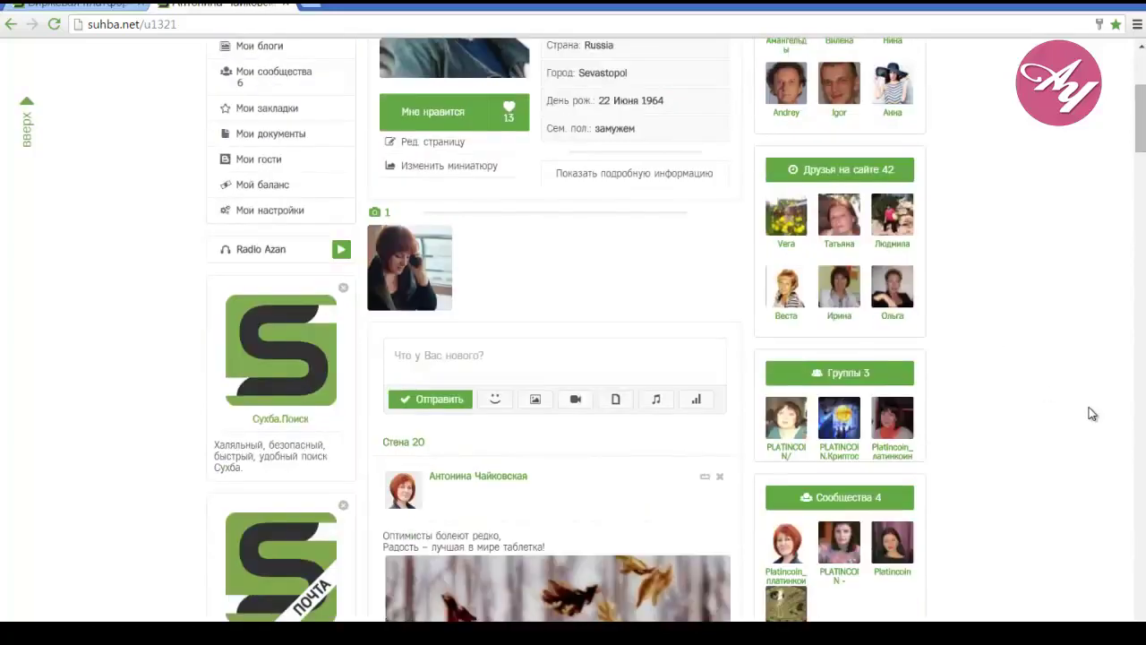
scroll(1091, 414, up, 2)
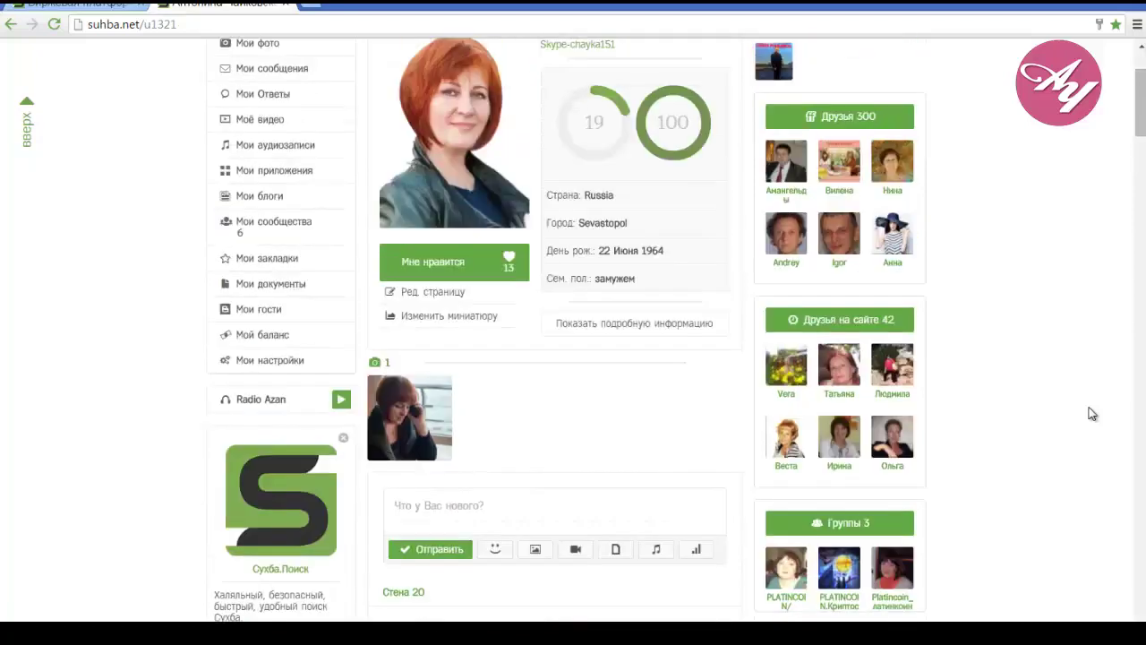
scroll(1091, 414, up, 2)
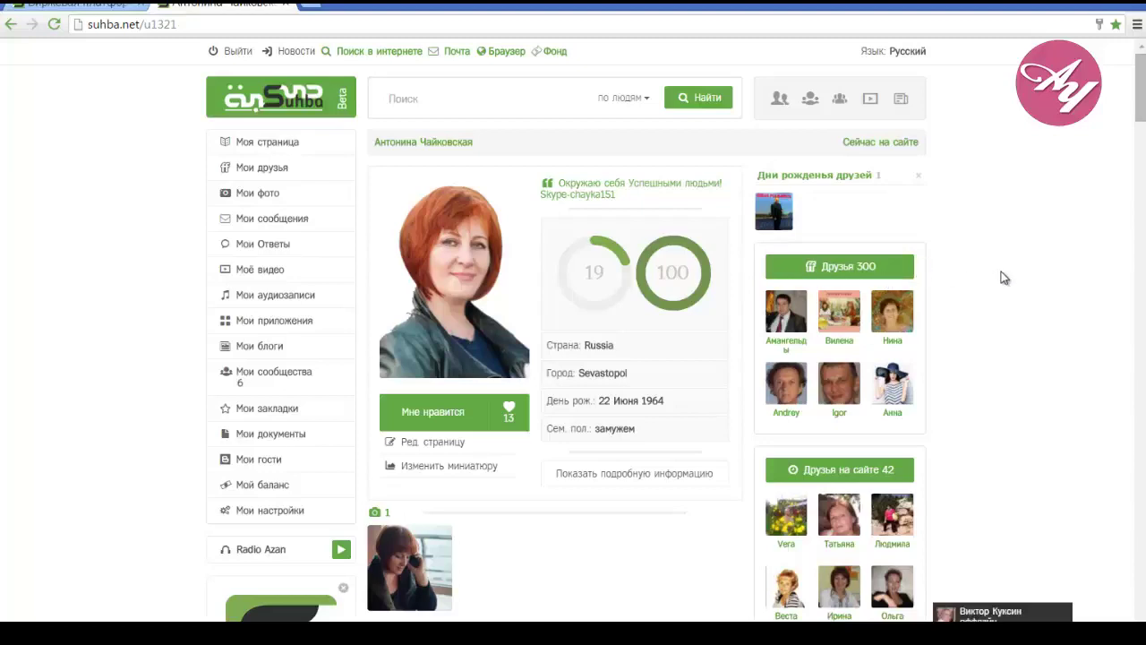
Step: Open the rating increase window from the profile's rating circle, highlight the remaining Динар balance line, and close the window
click(608, 285)
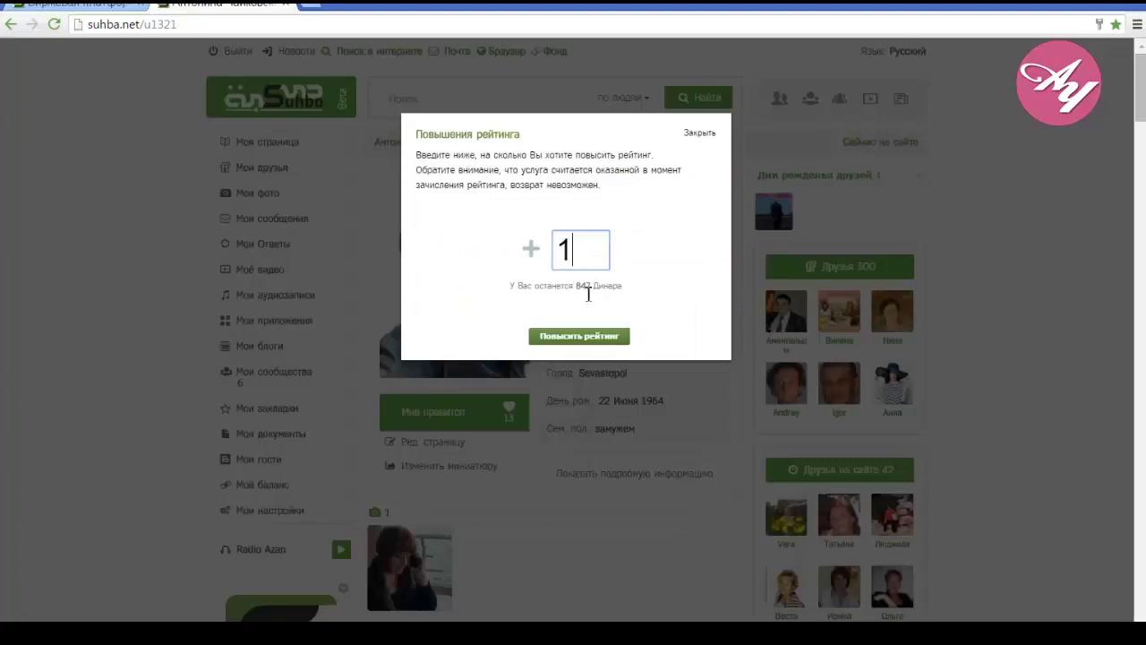
click(628, 293)
drag(629, 293, 501, 285)
click(700, 135)
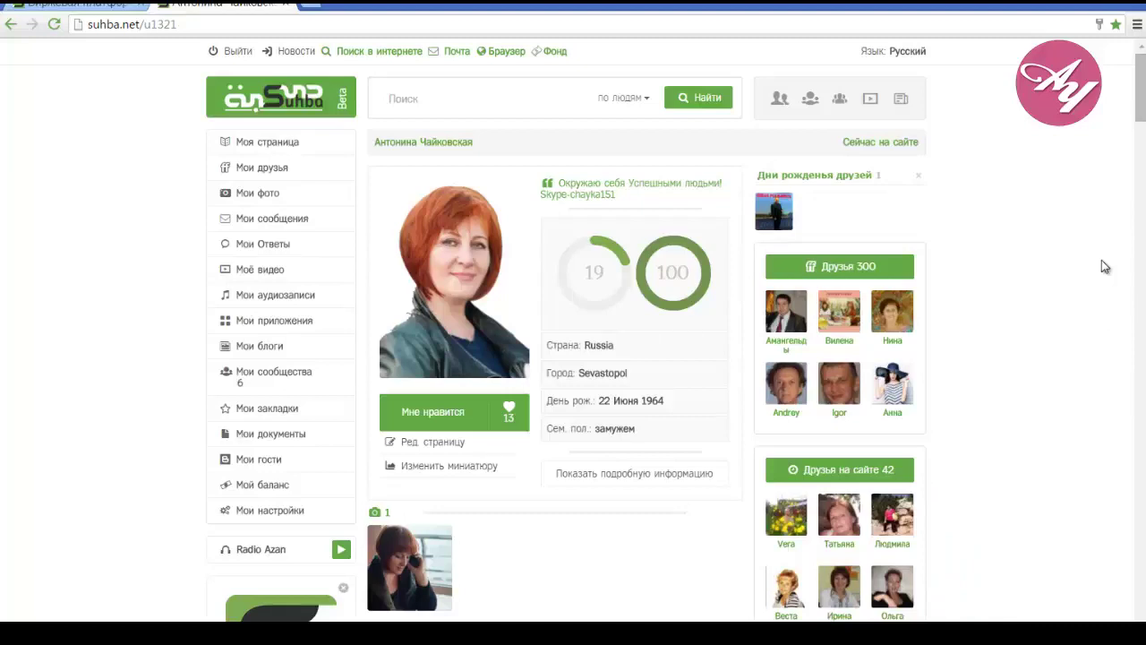
Step: Switch to the Сухба exchange platform and open the Пригласить в структуру page to show the referral link
click(71, 5)
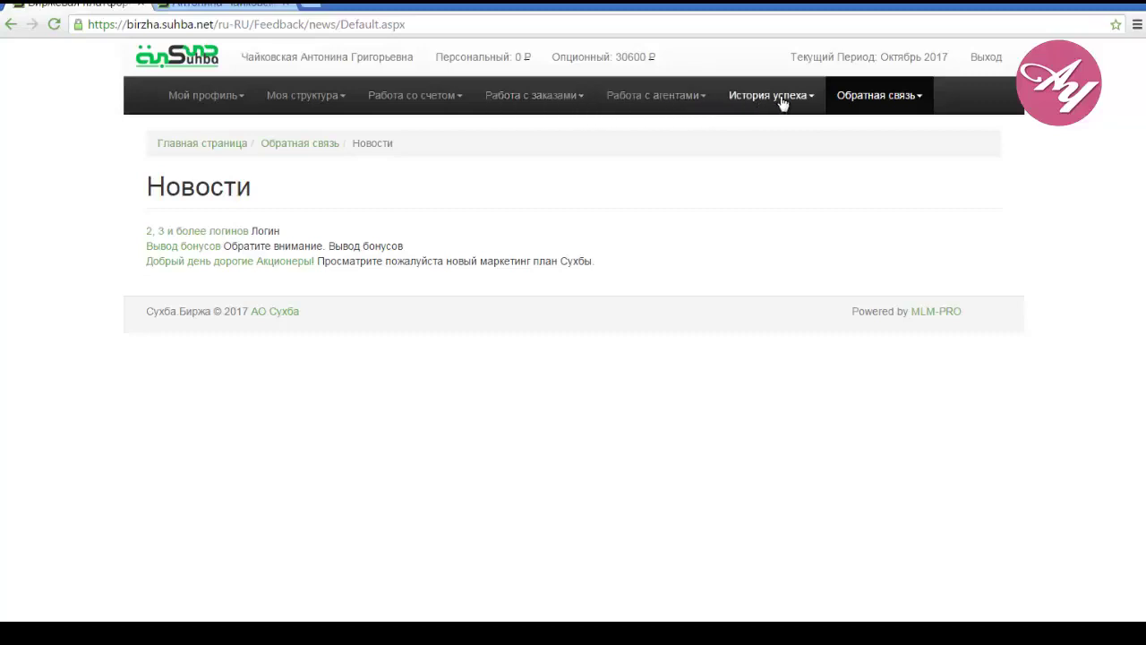
click(690, 97)
click(663, 132)
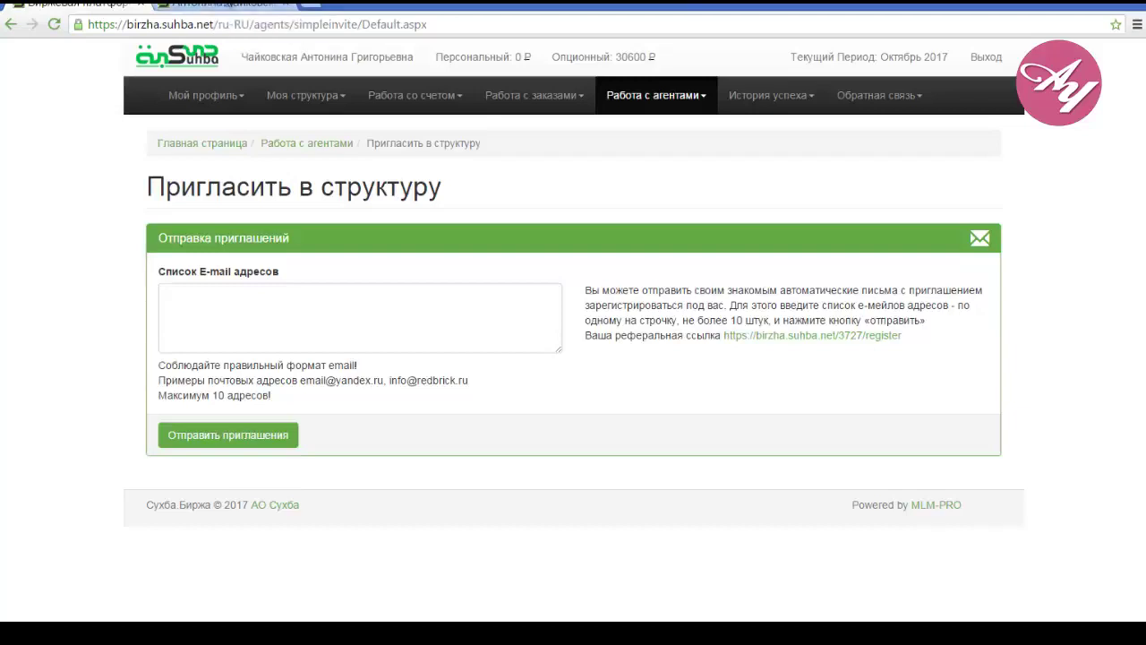
Step: Switch back to the Suhba social network profile, look through the wall posts and comments, and return to the profile header
click(230, 7)
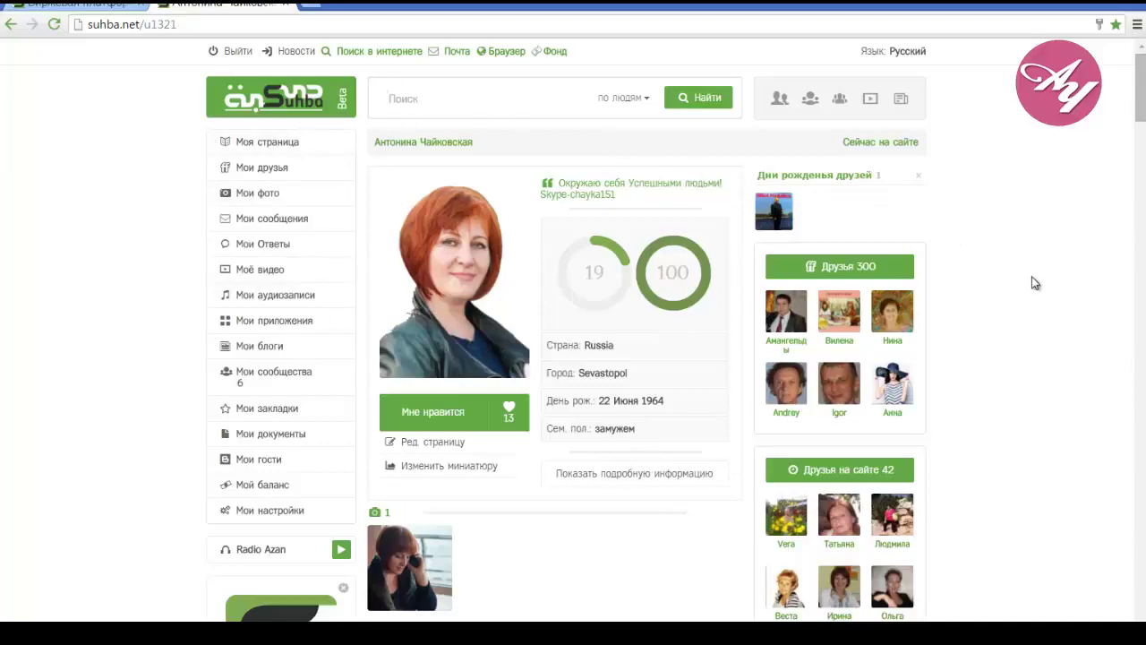
scroll(1032, 281, down, 6)
scroll(1032, 281, down, 15)
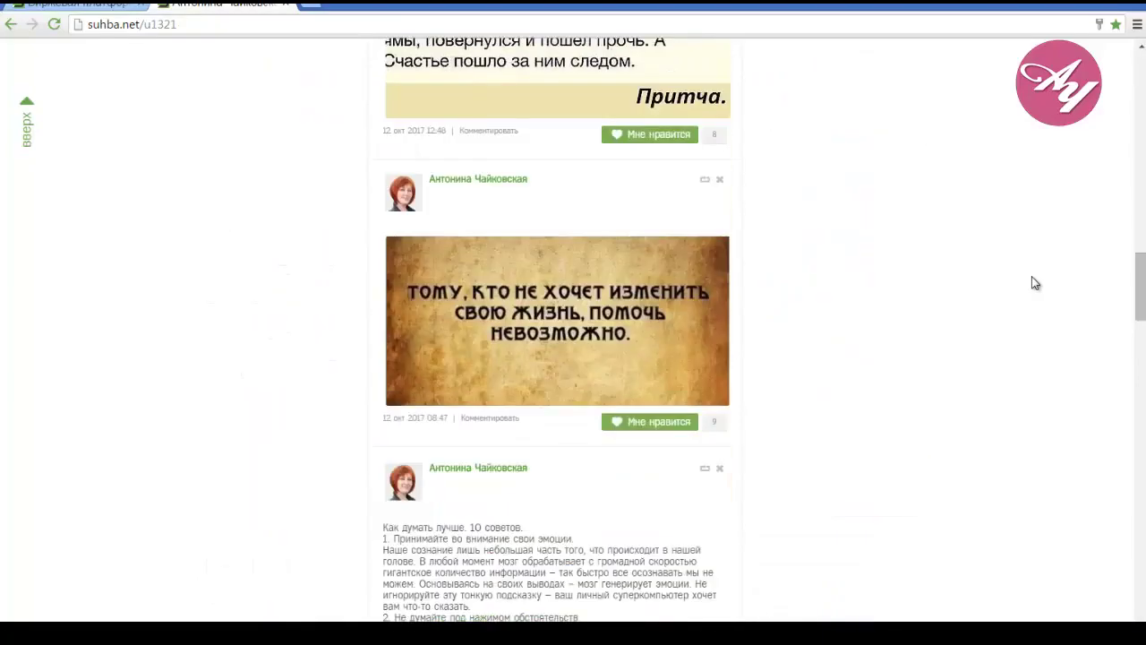
scroll(1035, 283, down, 12)
scroll(1034, 283, down, 8)
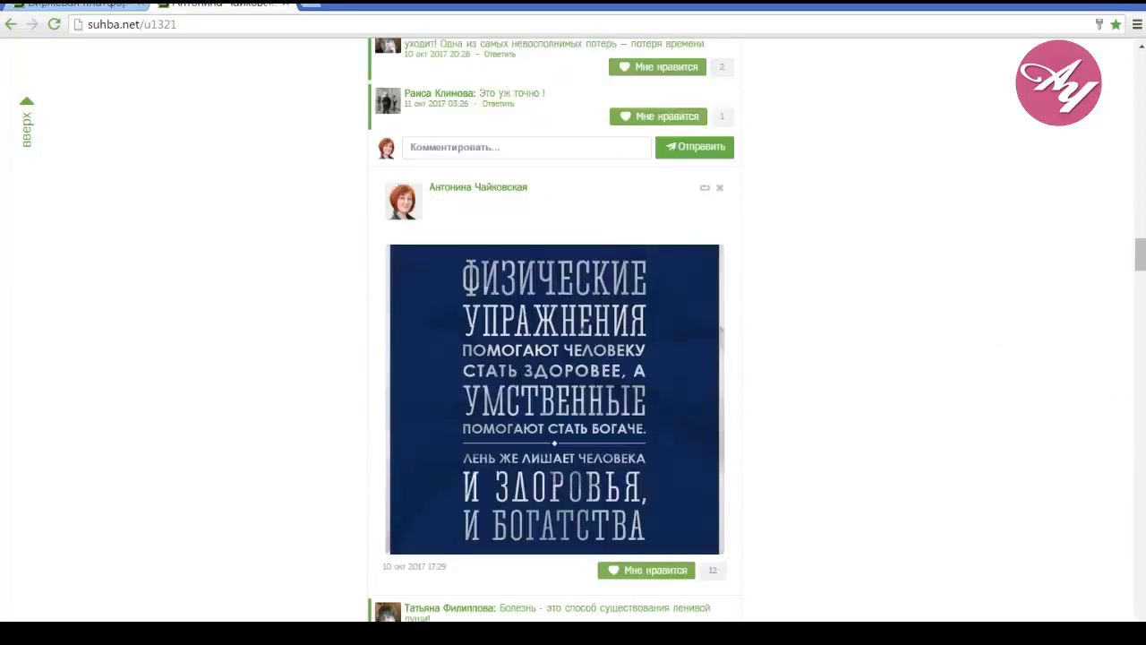
drag(1142, 260, 1143, 60)
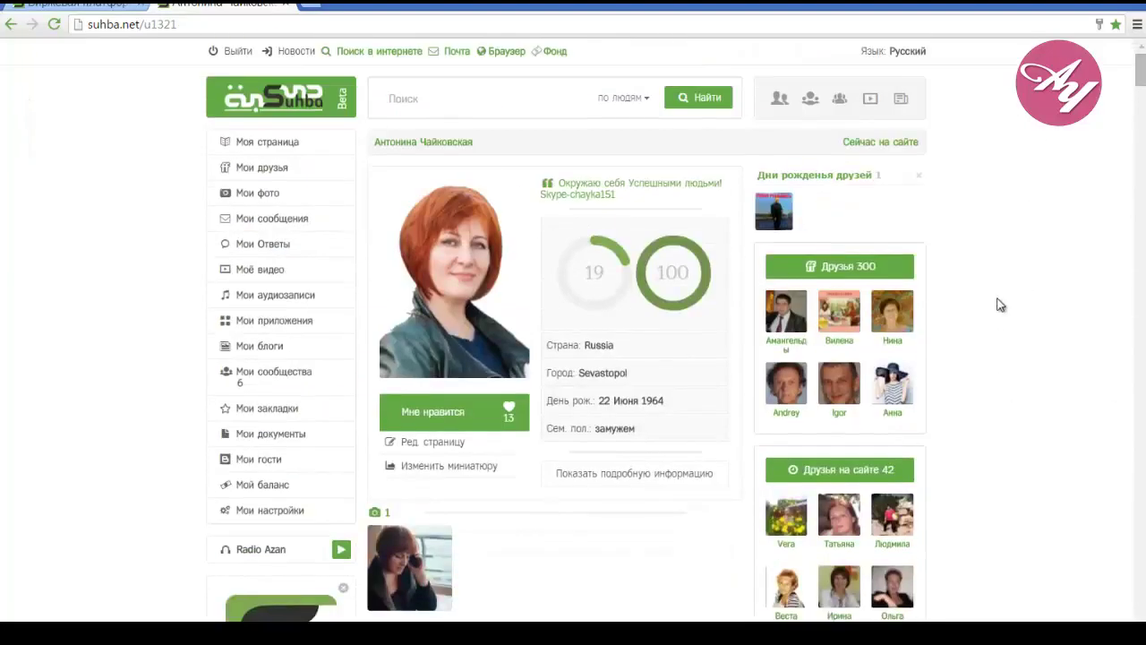